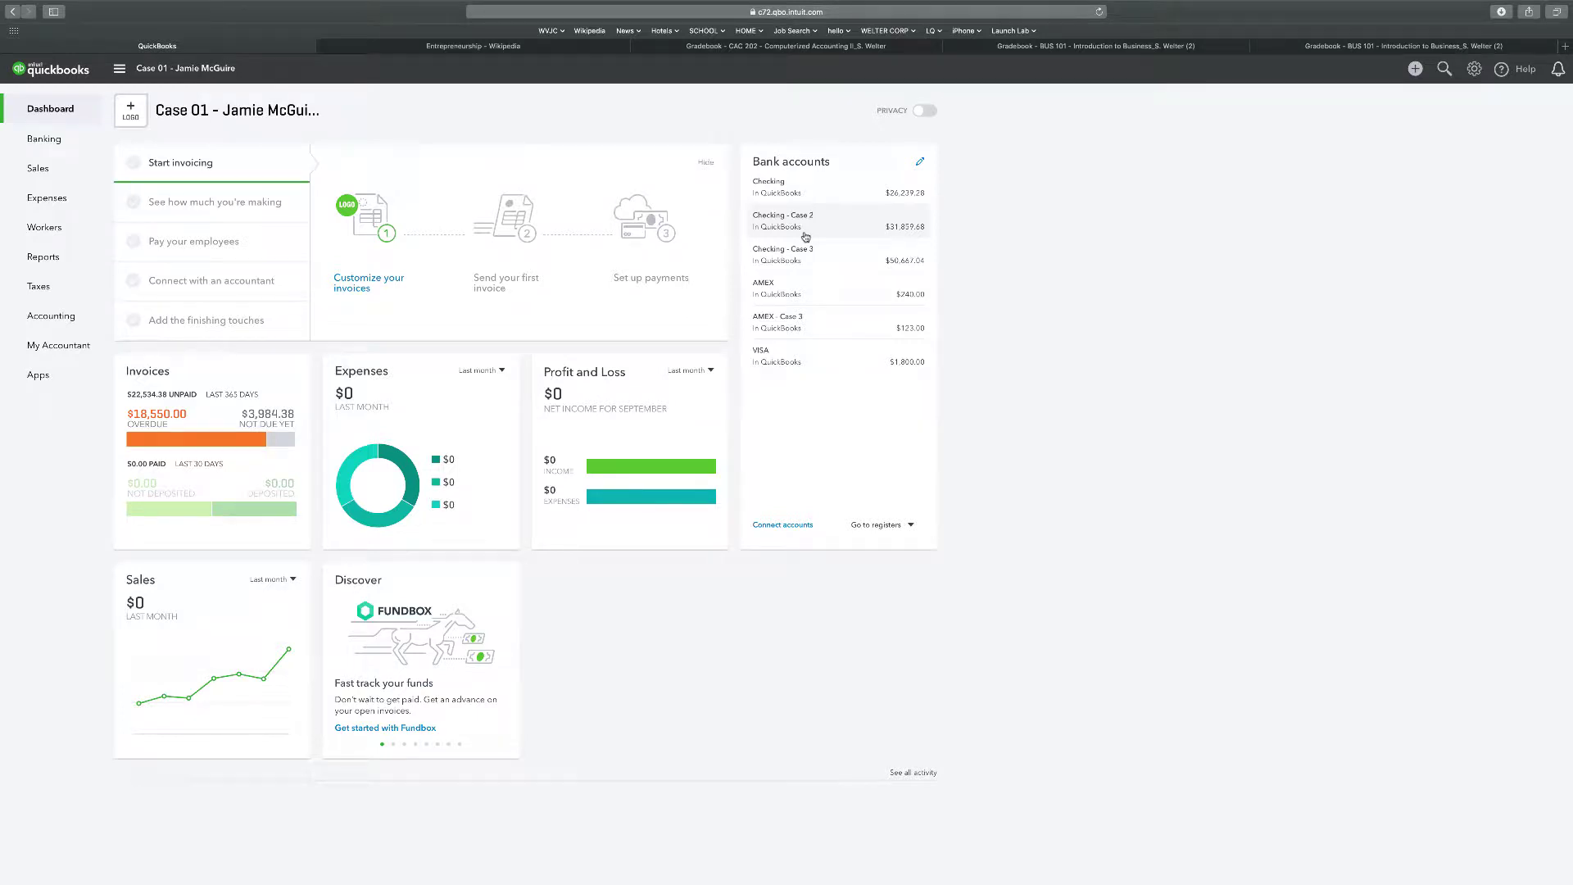
- Change the company name from Case 01 to Case 02, keeping the owner's name, and save it
left_click(210, 115)
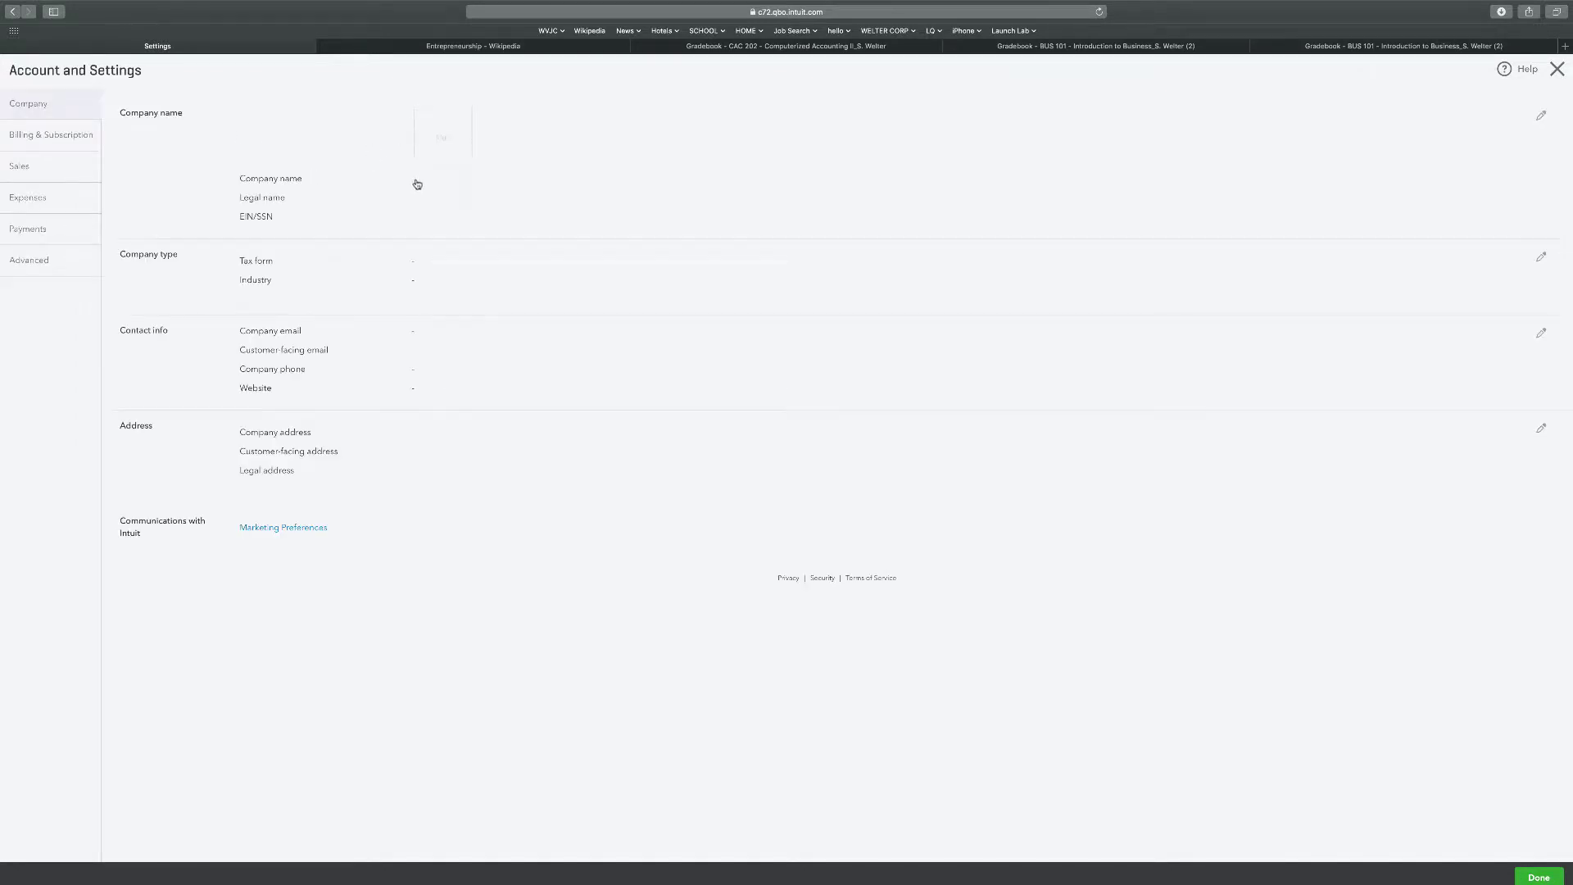
left_click(443, 180)
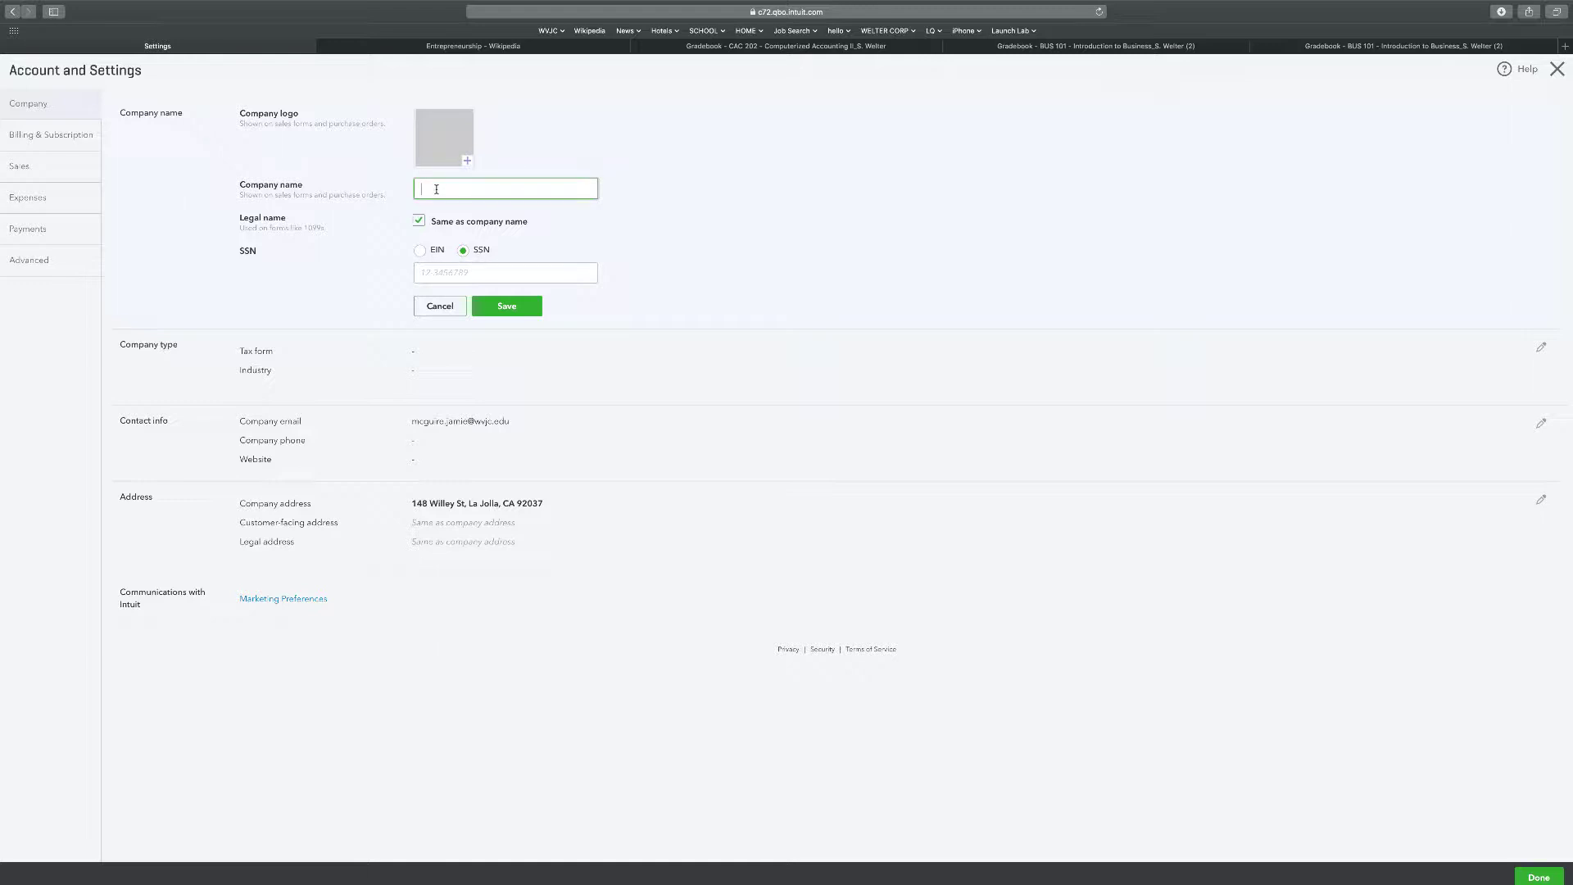
type("Case 02 - Jamie McGuire")
left_click(491, 304)
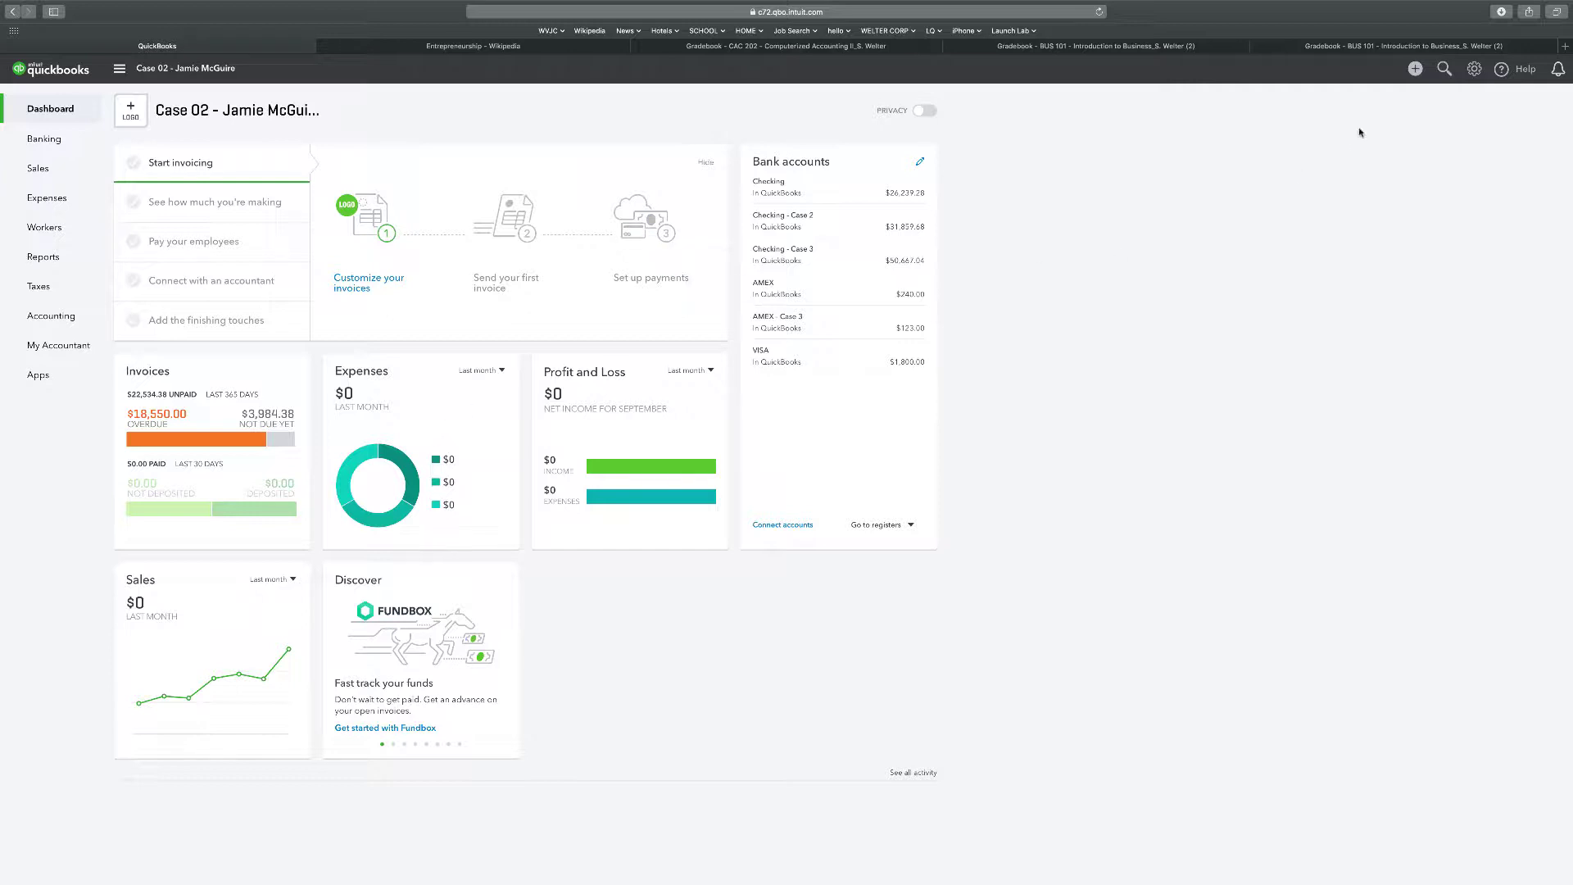
- Start a new invoice for Hagen's Toys on Net 30 terms, dated 01/30/2019
left_click(1416, 72)
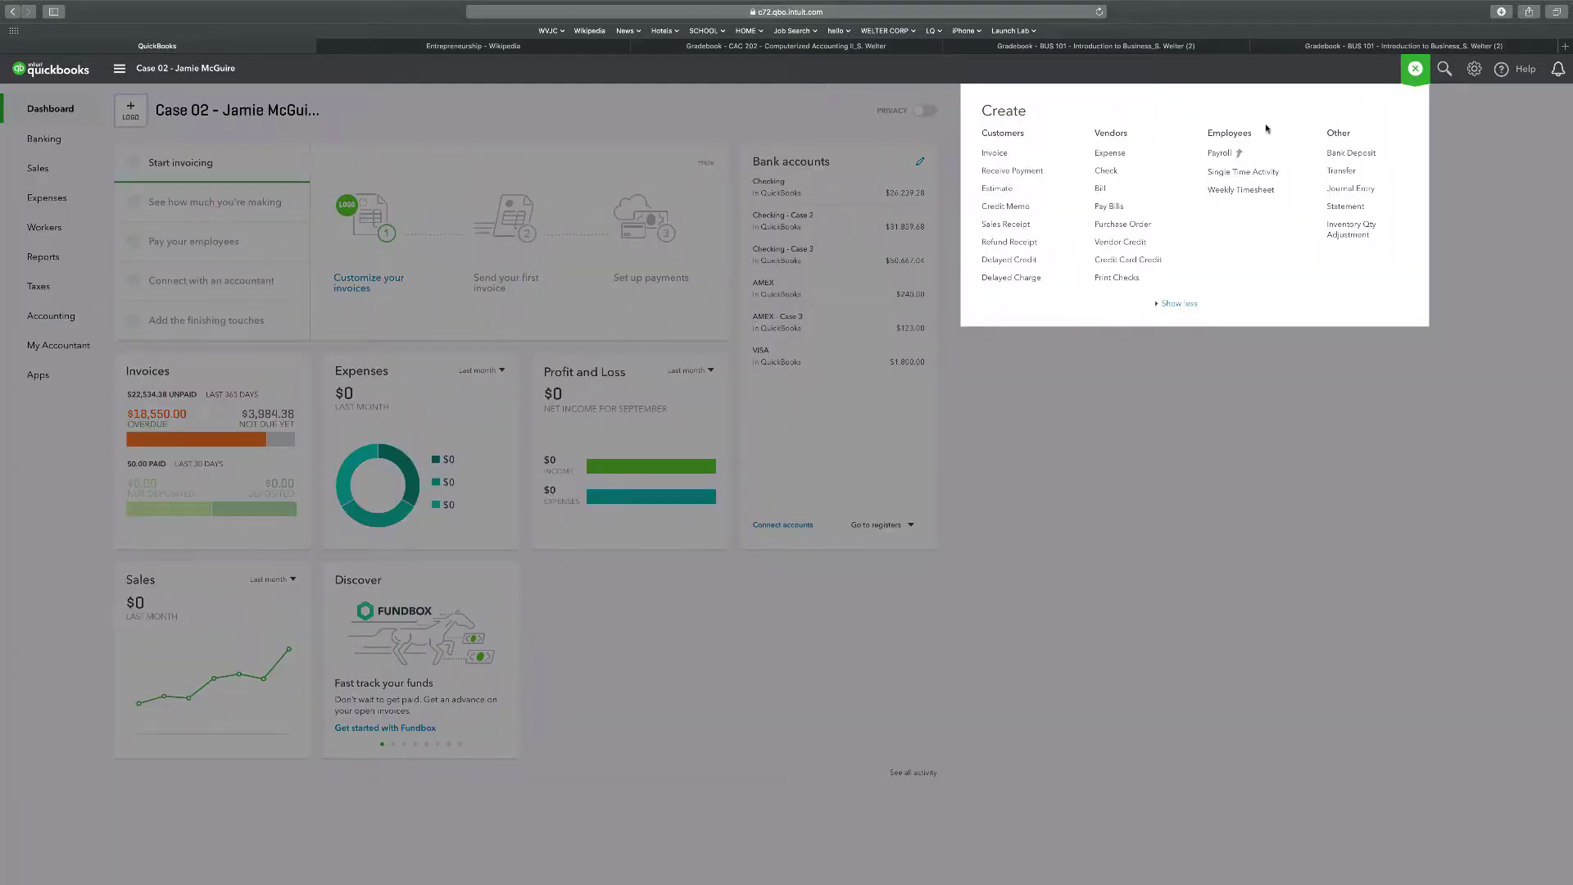
left_click(1009, 156)
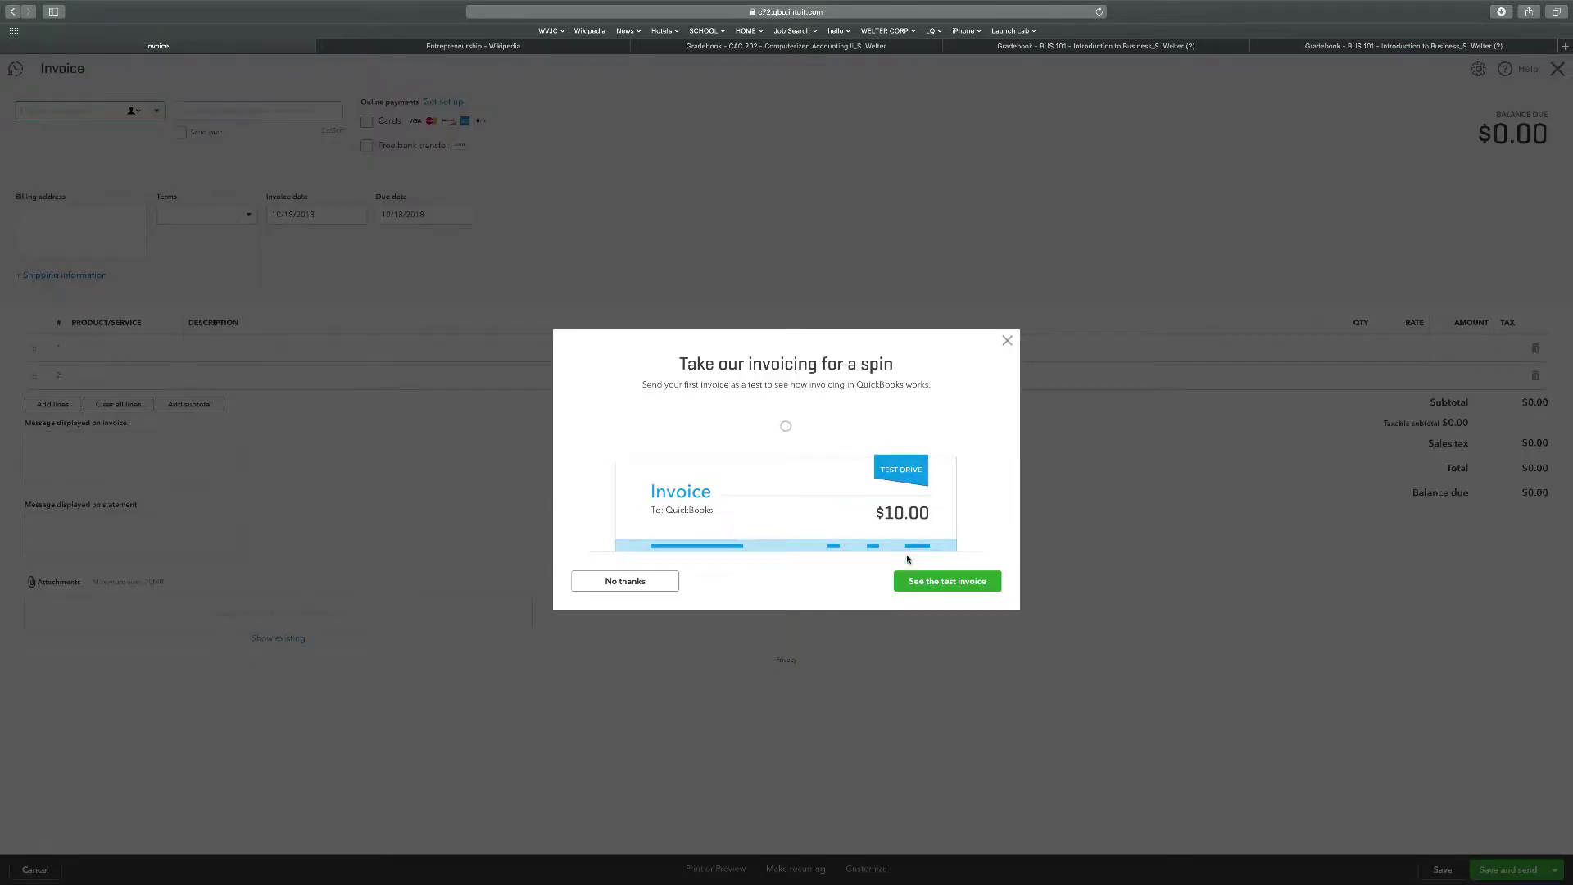
left_click(624, 581)
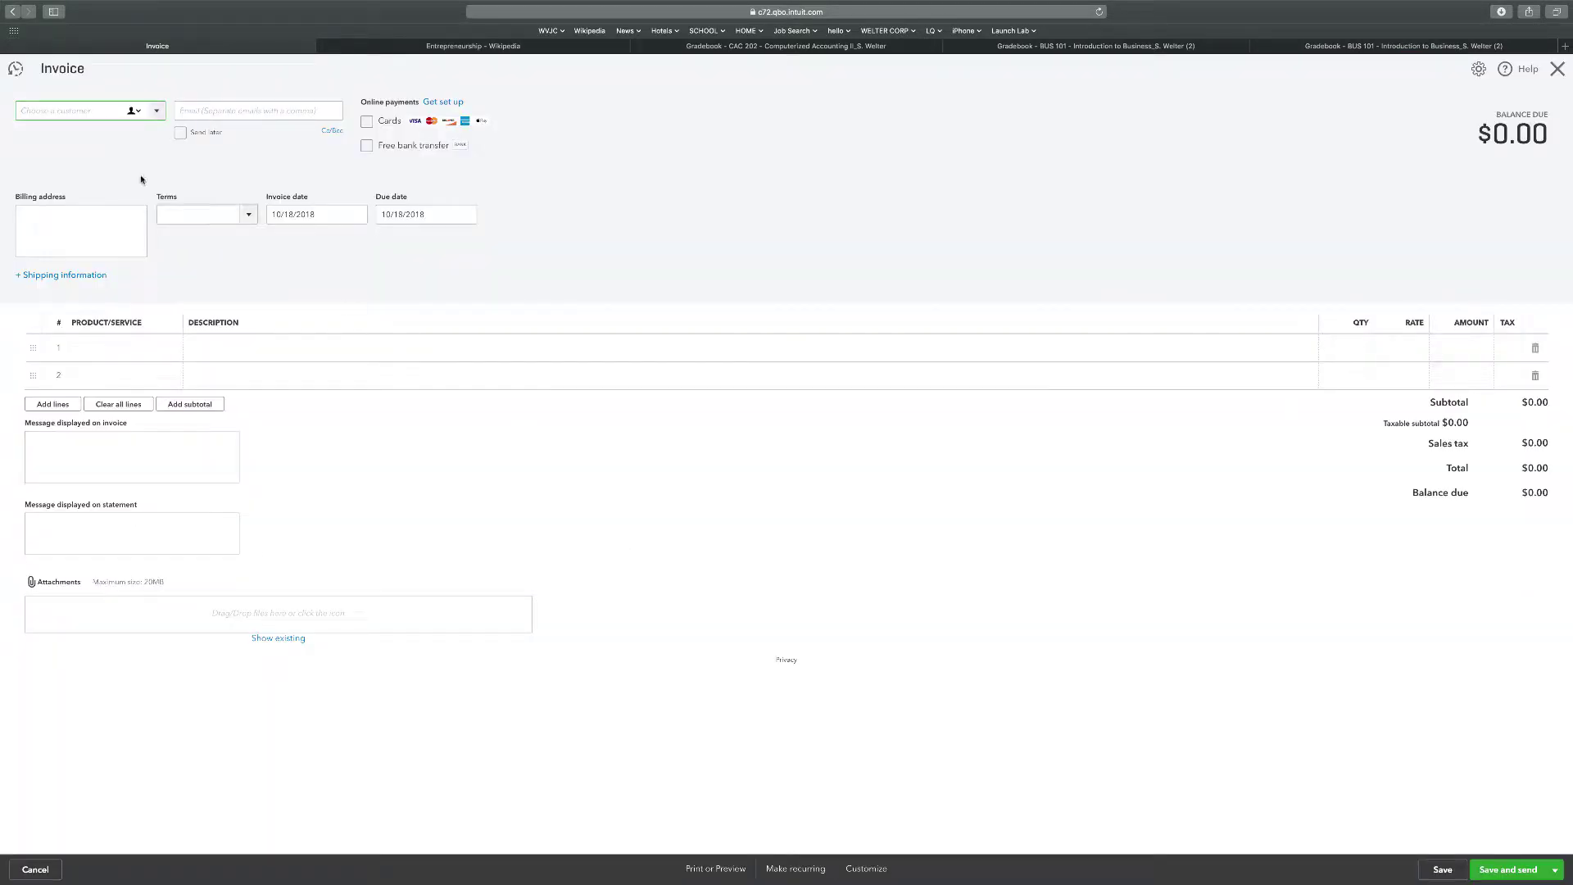
left_click(157, 112)
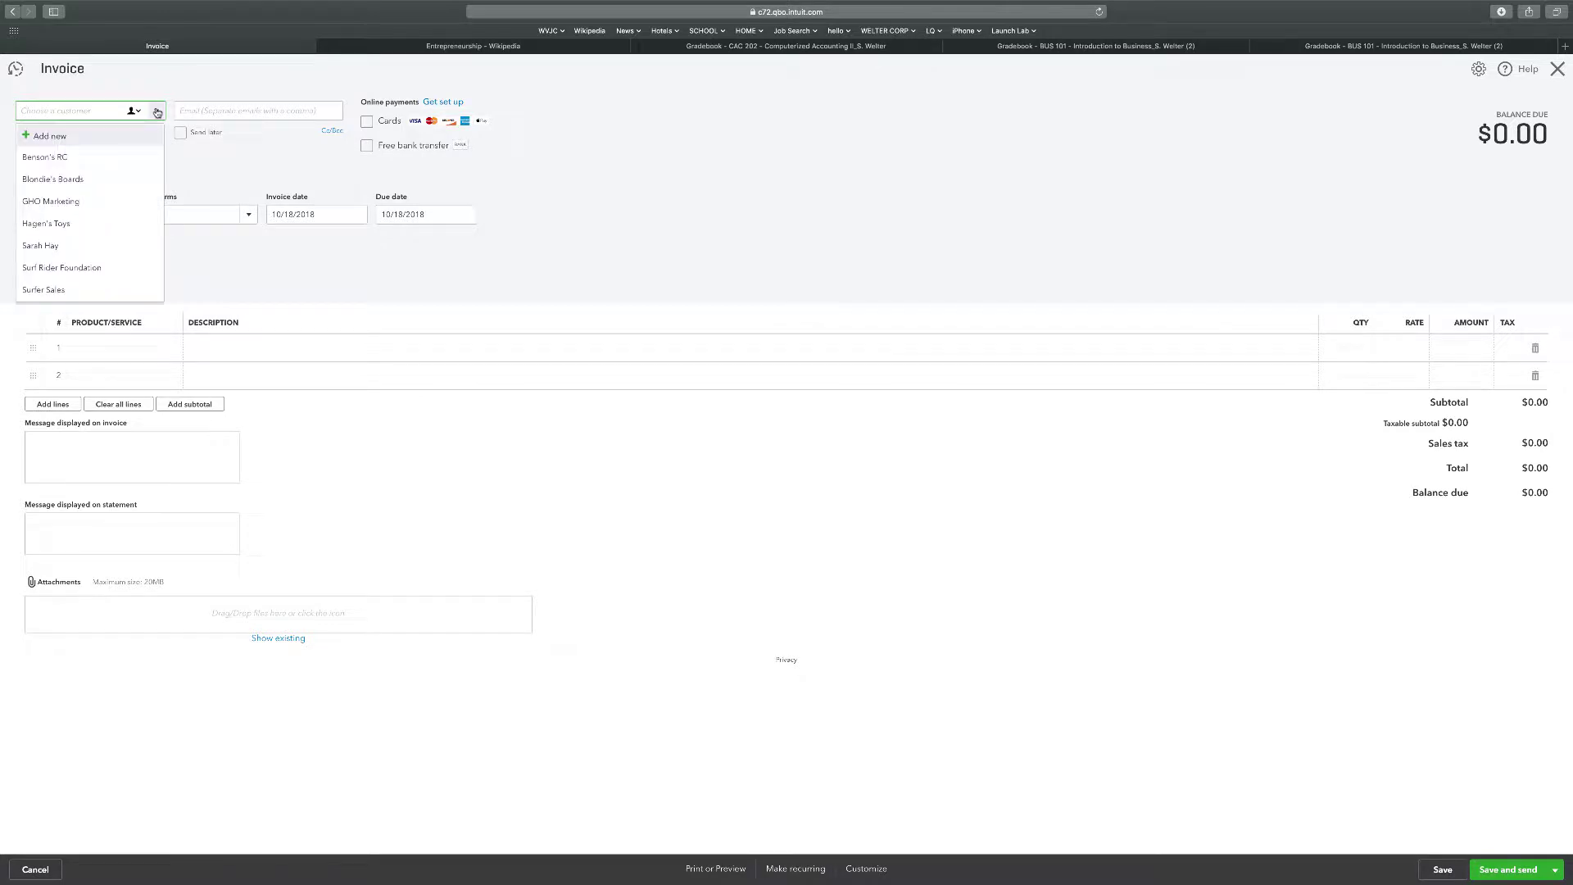
left_click(86, 223)
left_click(248, 216)
left_click(248, 217)
left_click(184, 300)
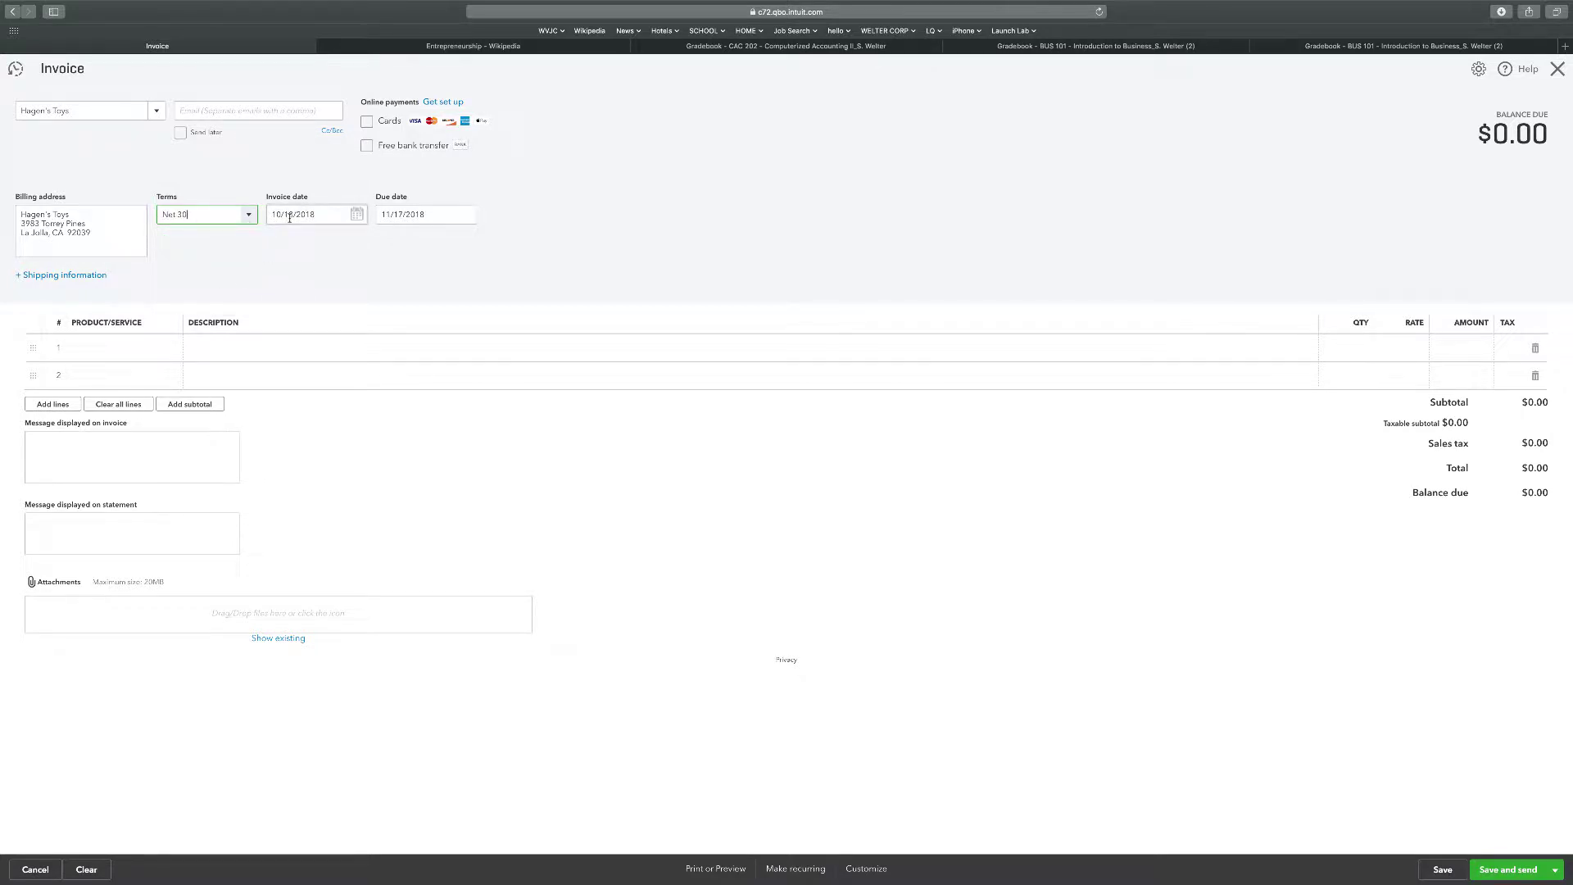
left_click(322, 213)
type("1/3")
left_click(247, 247)
- Add 100 Custom Painting at 45 on the first line and save the $4,500 invoice #1009
left_click(121, 353)
left_click(171, 349)
scroll(154, 426, "down", 3)
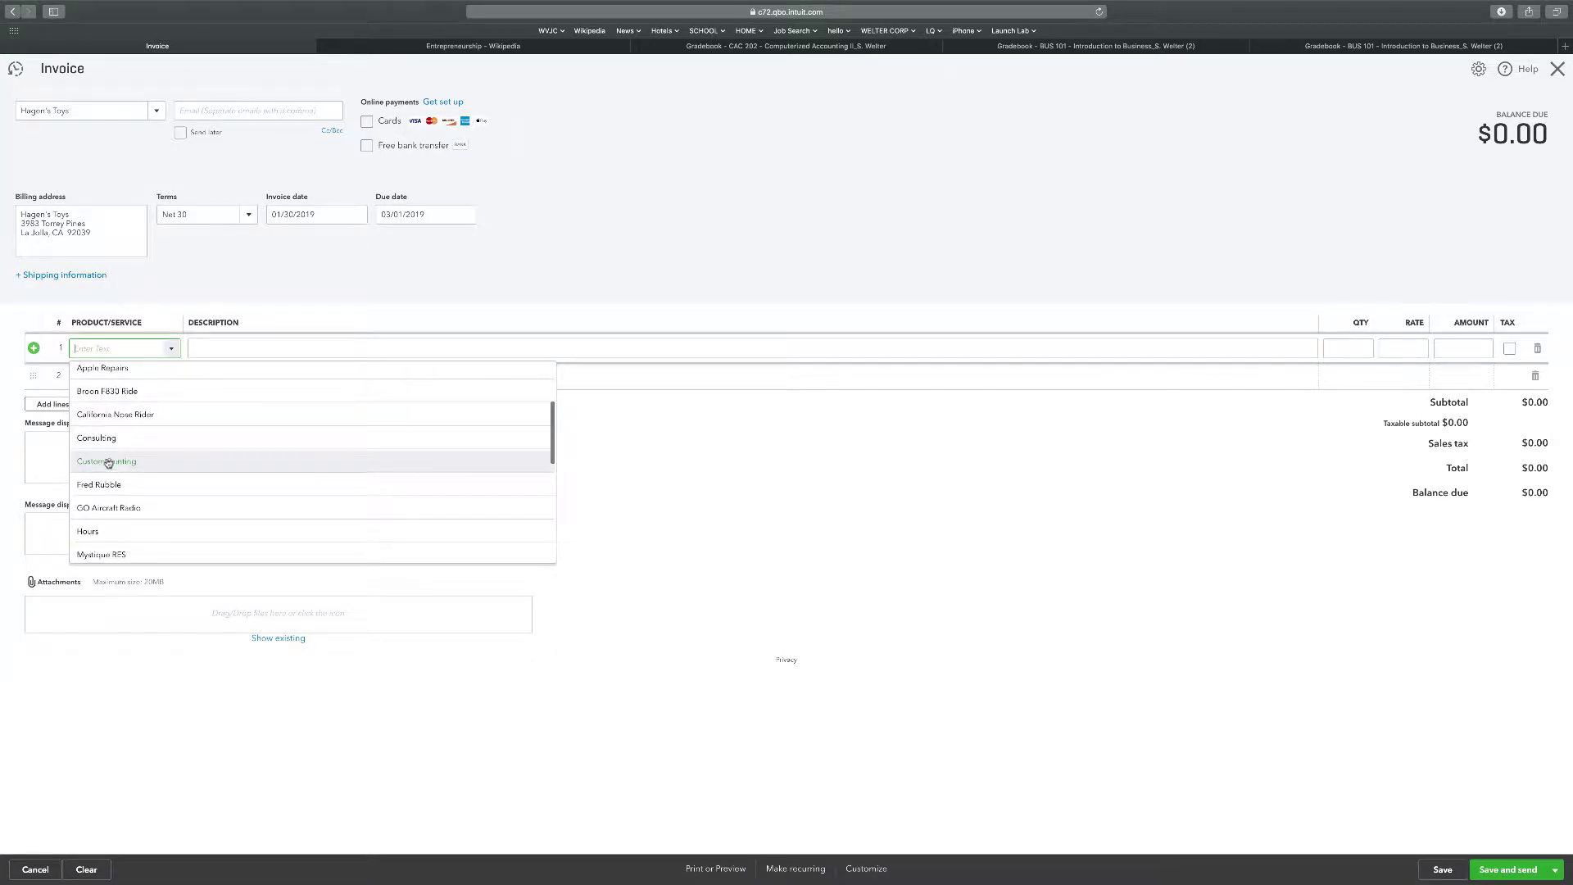
left_click(105, 464)
left_click(1362, 347)
type("1")
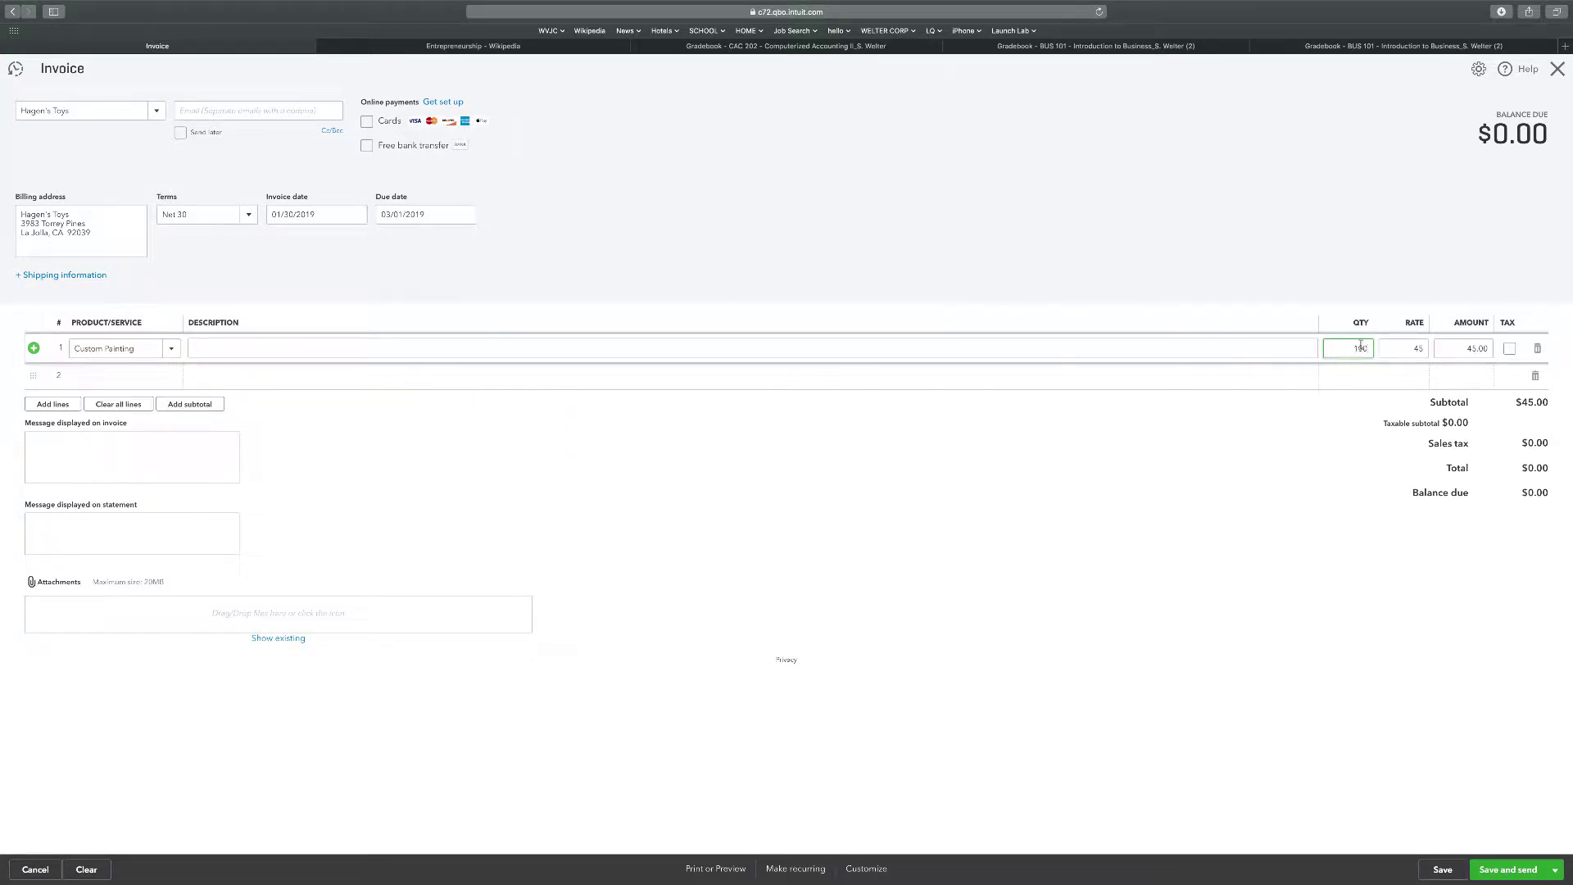
type("00")
left_click(1351, 298)
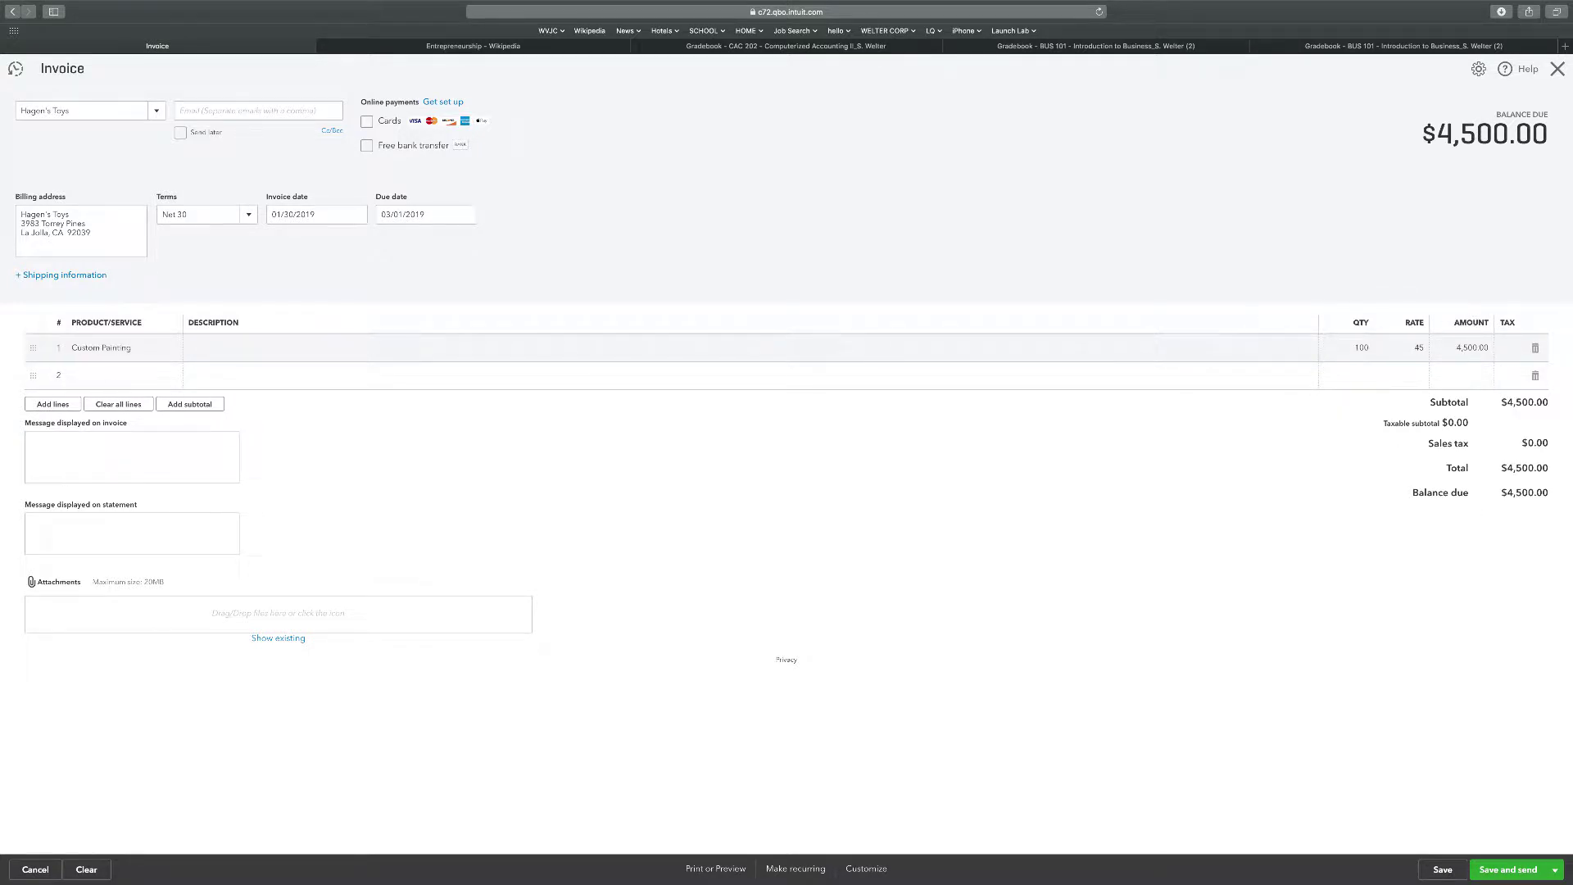
left_click(1440, 869)
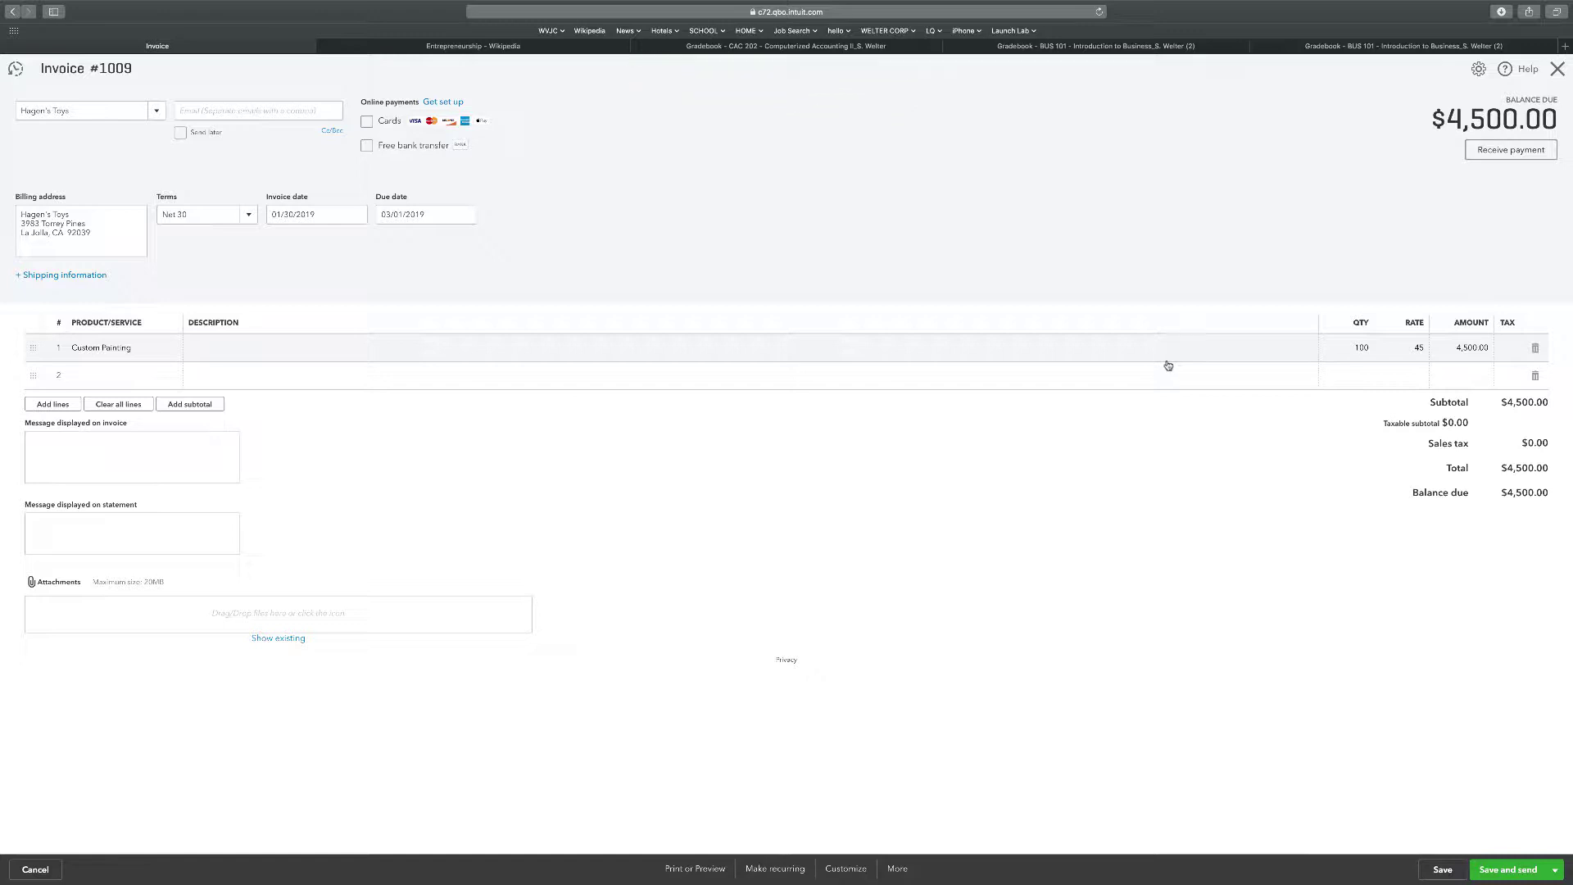
- Start a new invoice and create the new customer Zach's RC to bill it to
left_click(1557, 71)
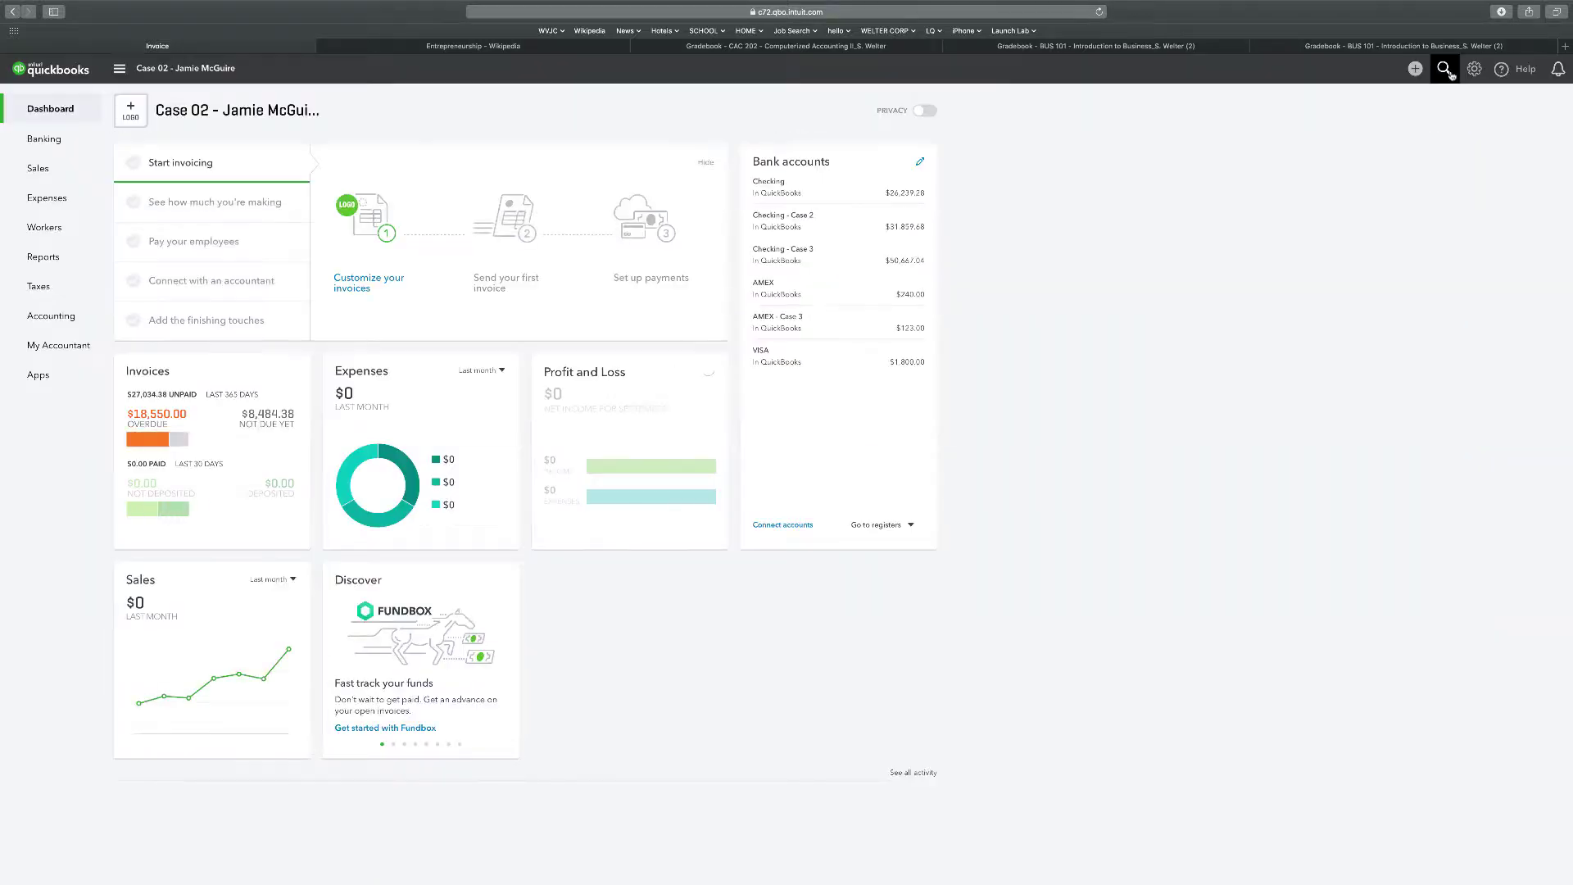
left_click(1415, 69)
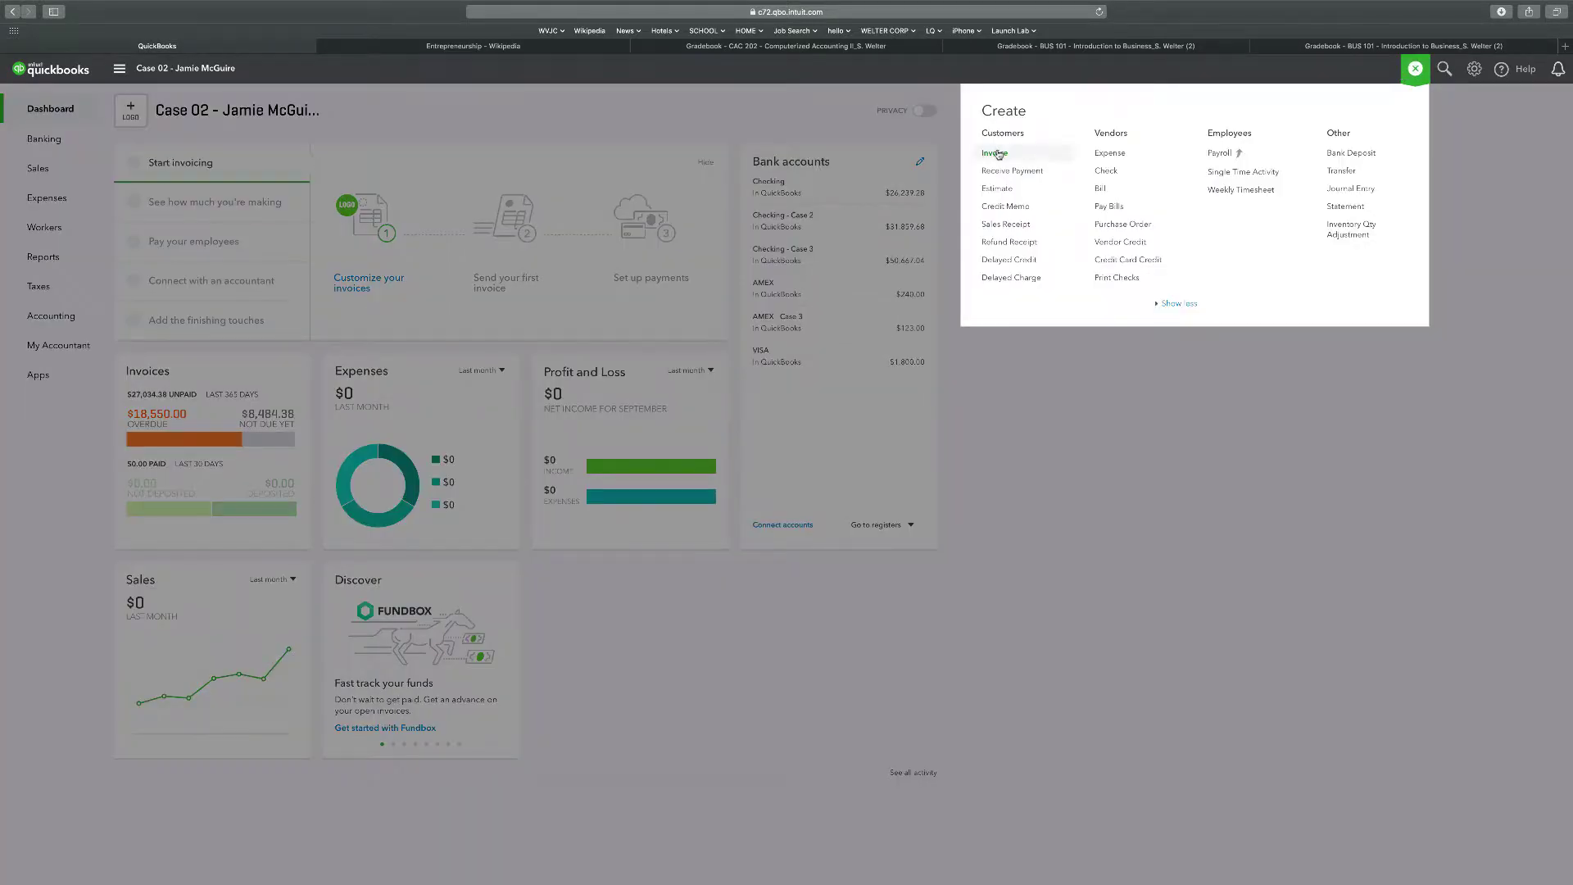
left_click(994, 152)
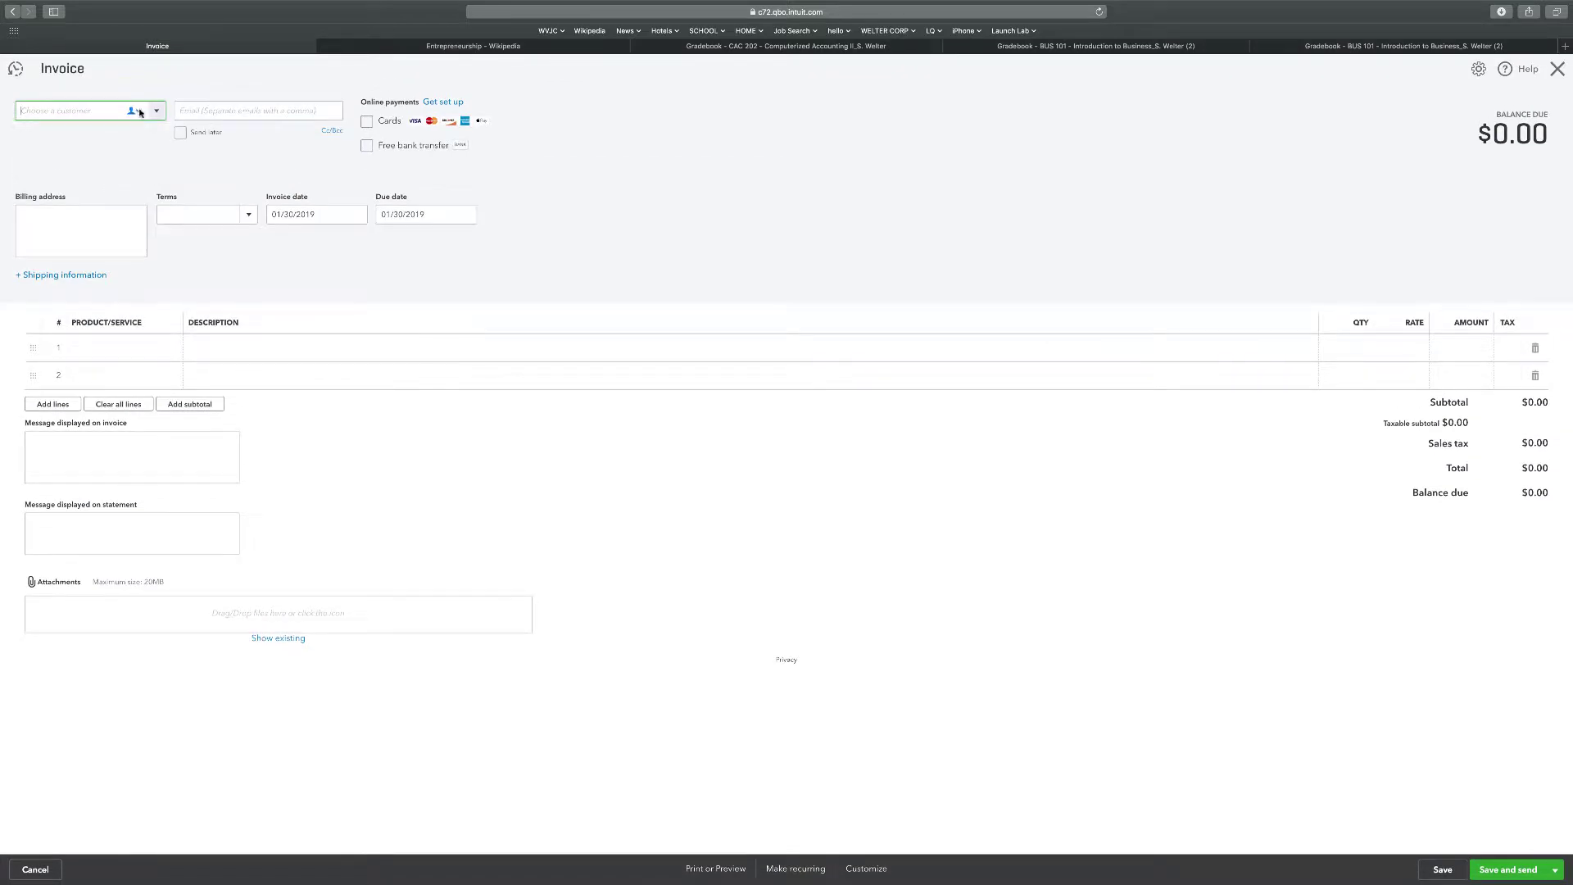
left_click(155, 110)
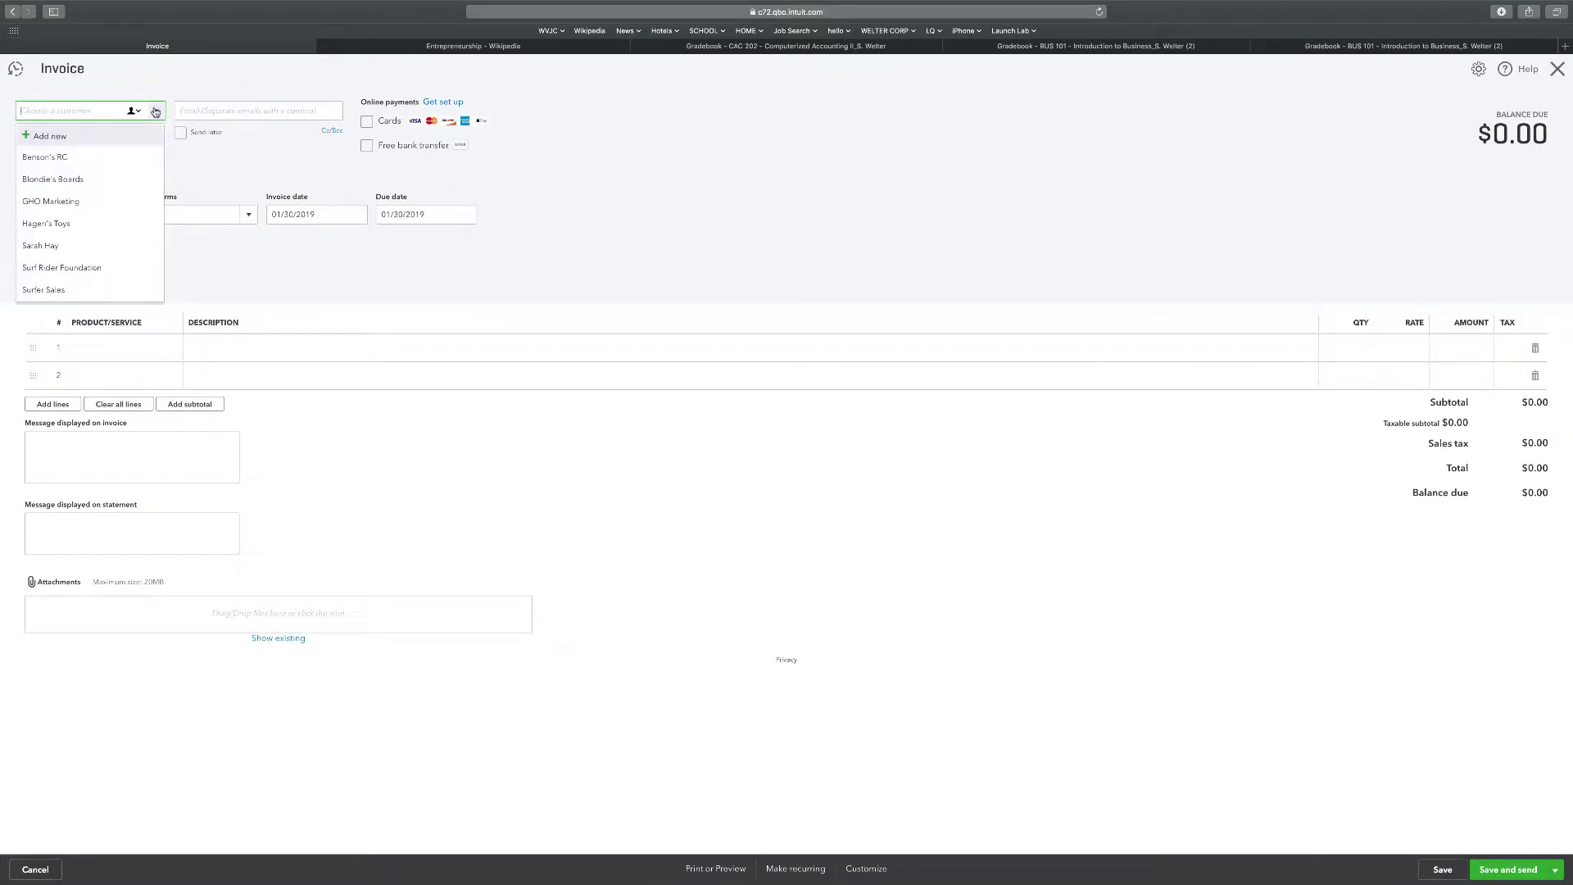
left_click(27, 137)
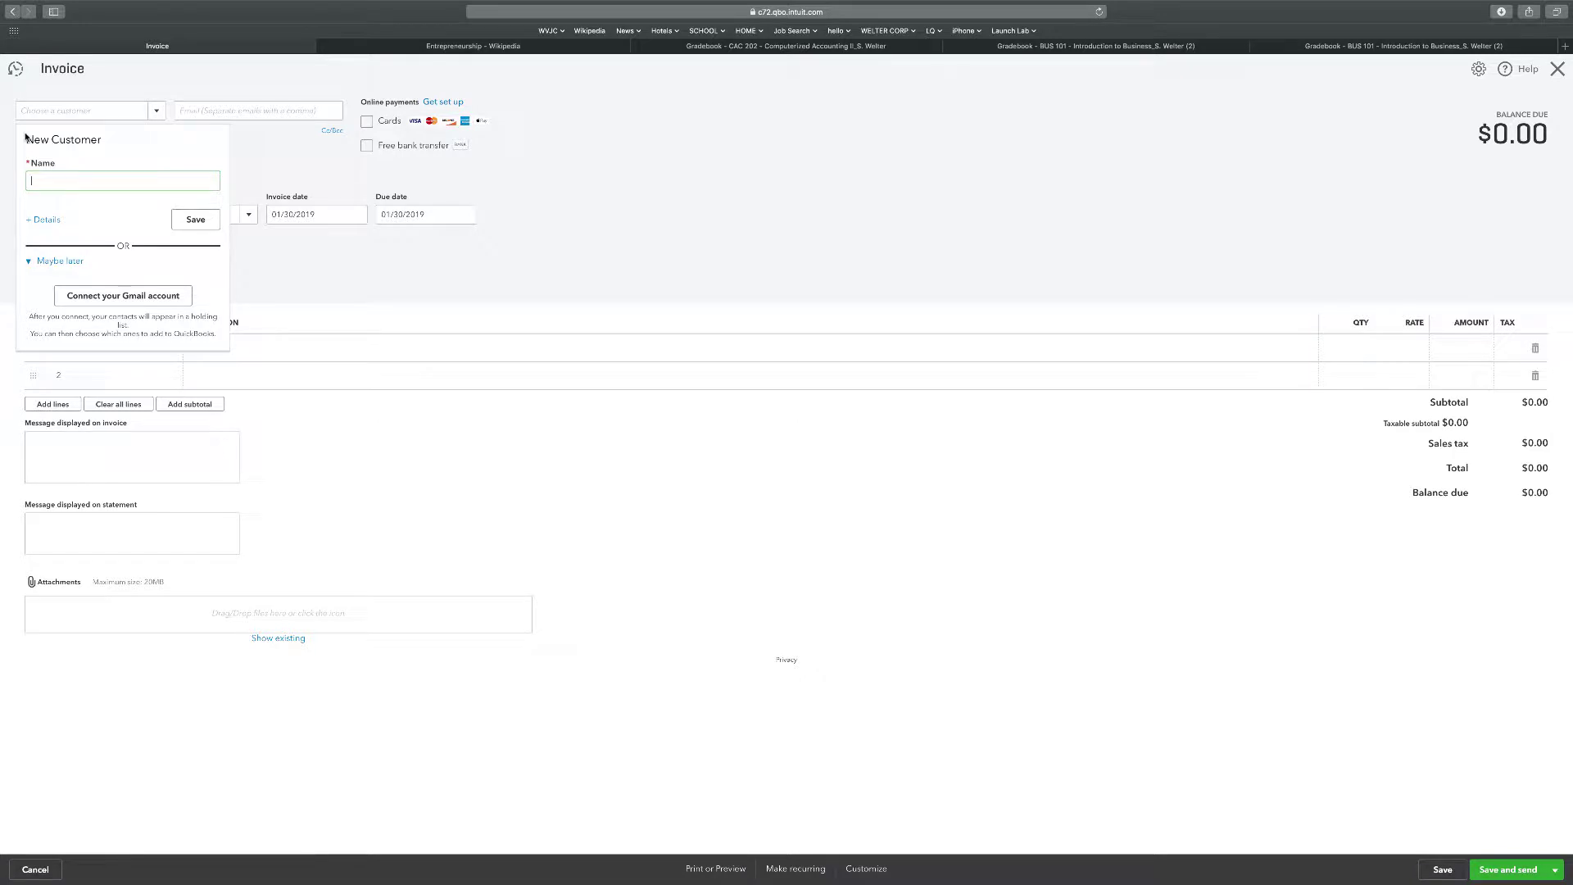
type("Zach's RC")
left_click(195, 219)
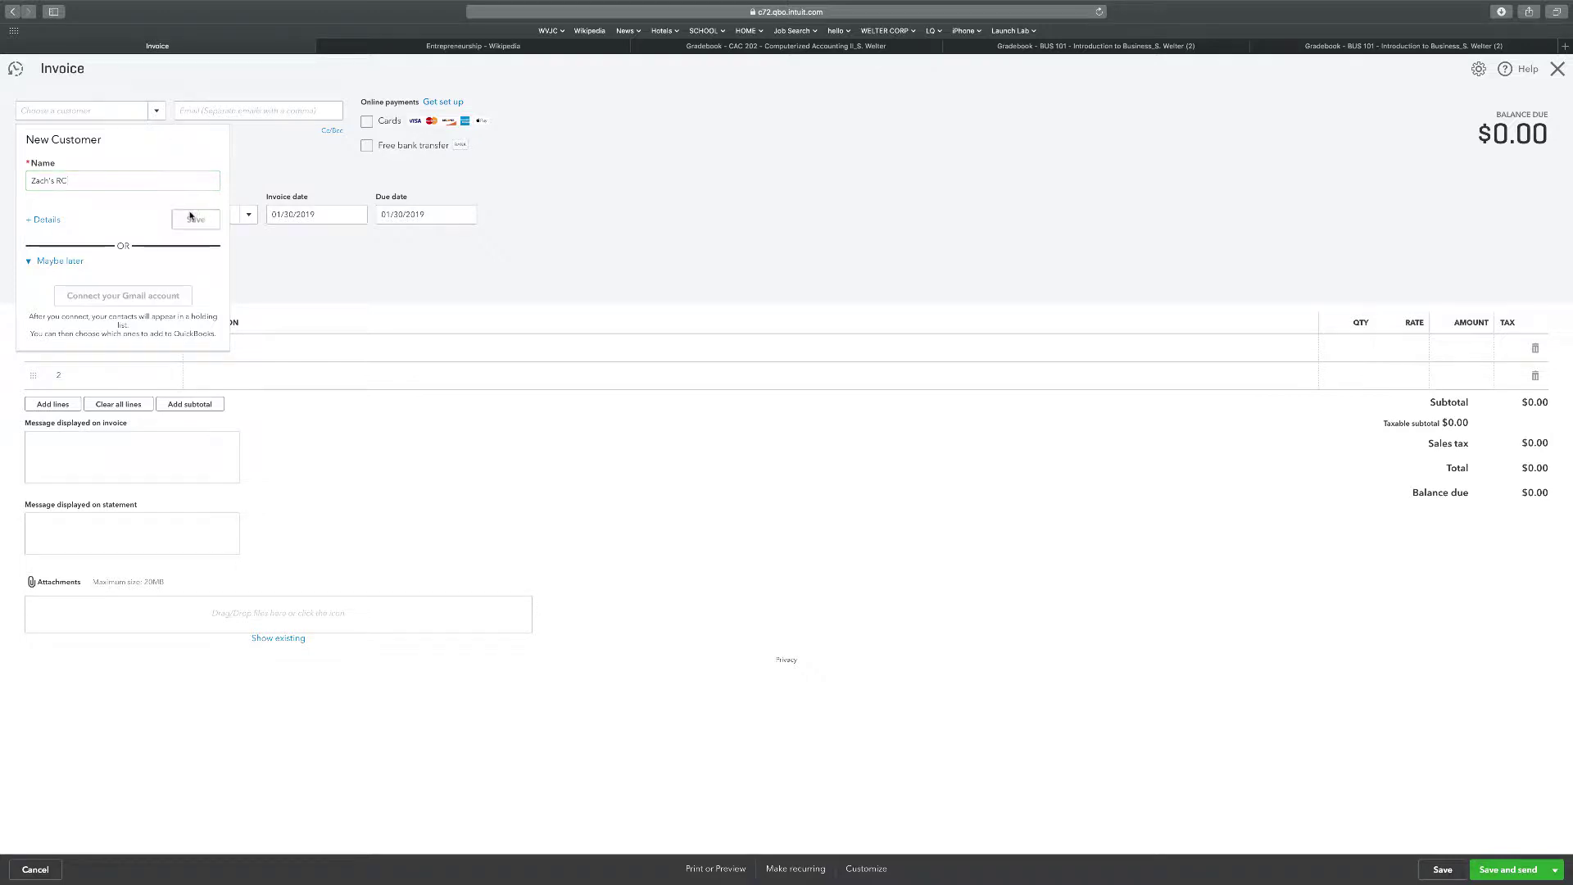
- Set the invoice terms to Net 30 and change the invoice date to 01/31/2019
left_click(248, 215)
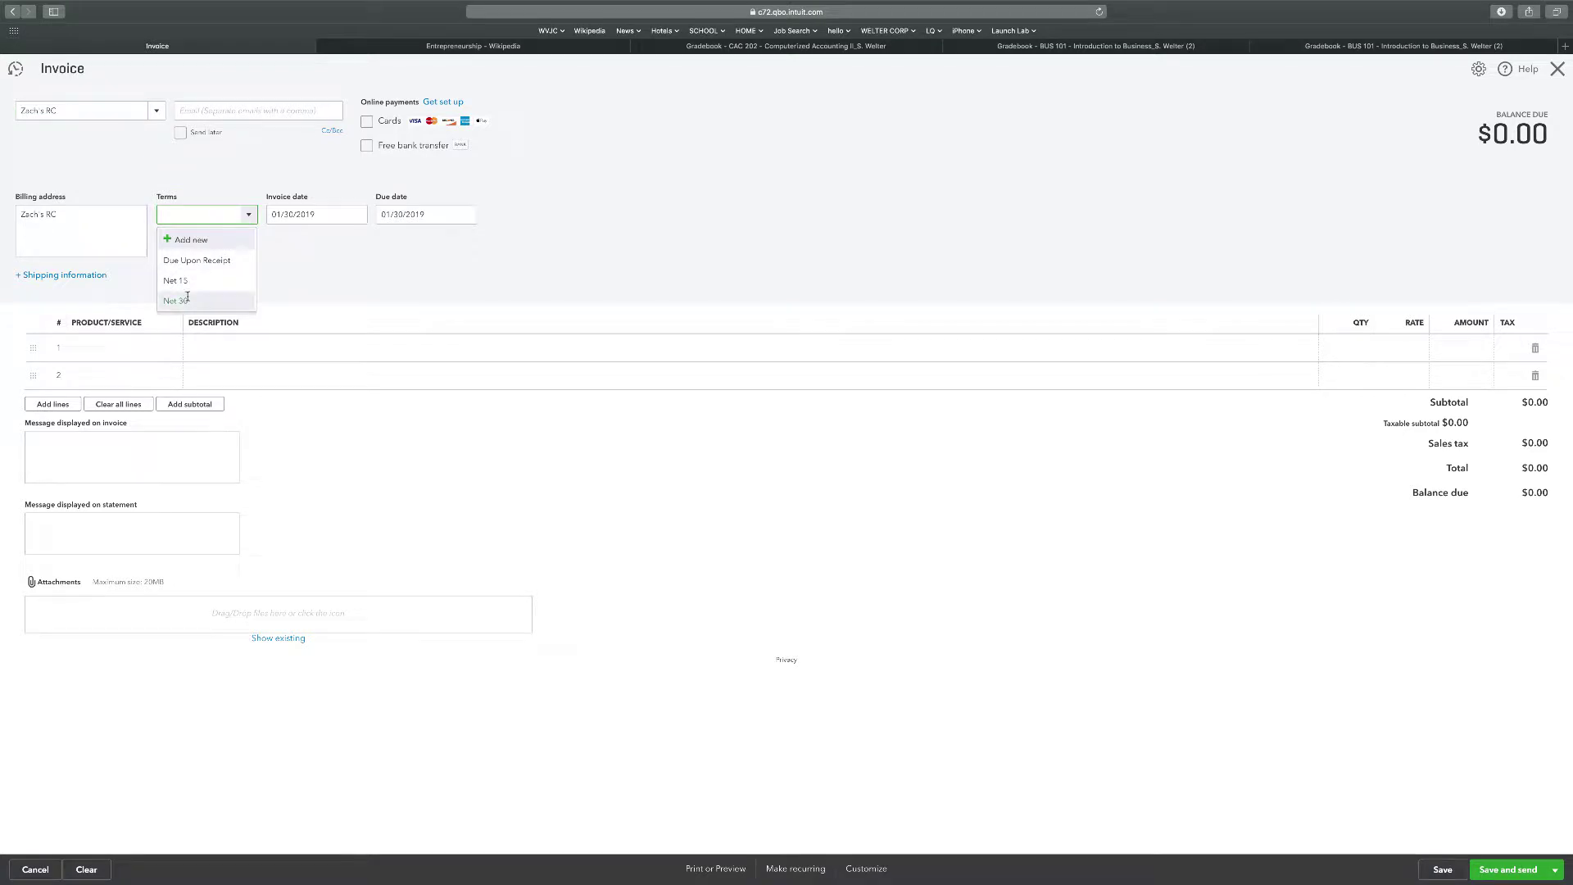
left_click(190, 300)
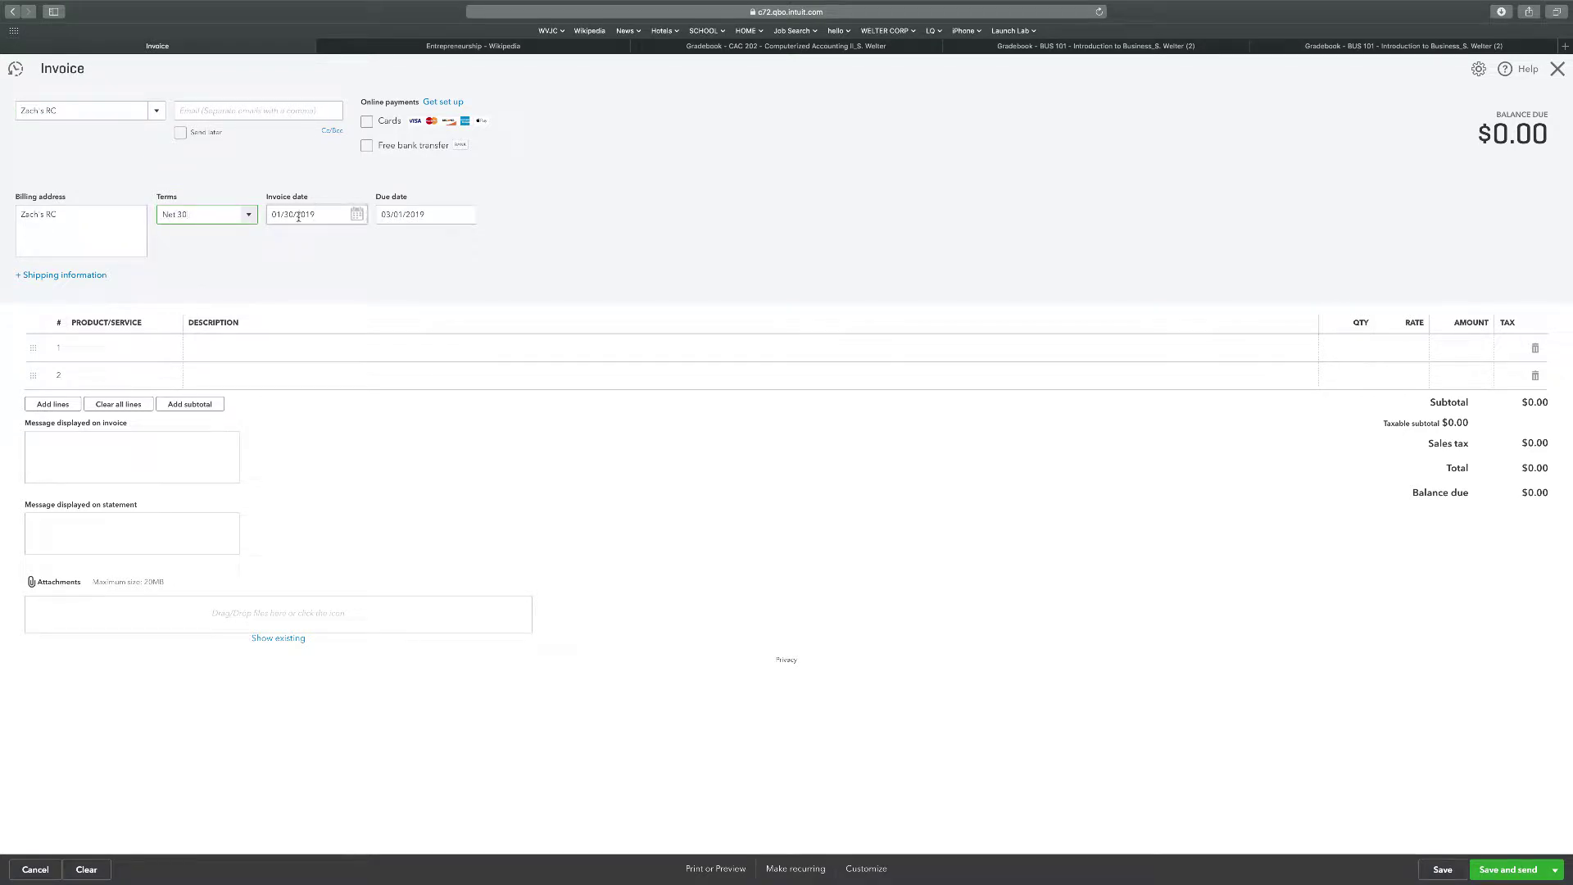
left_click(289, 215)
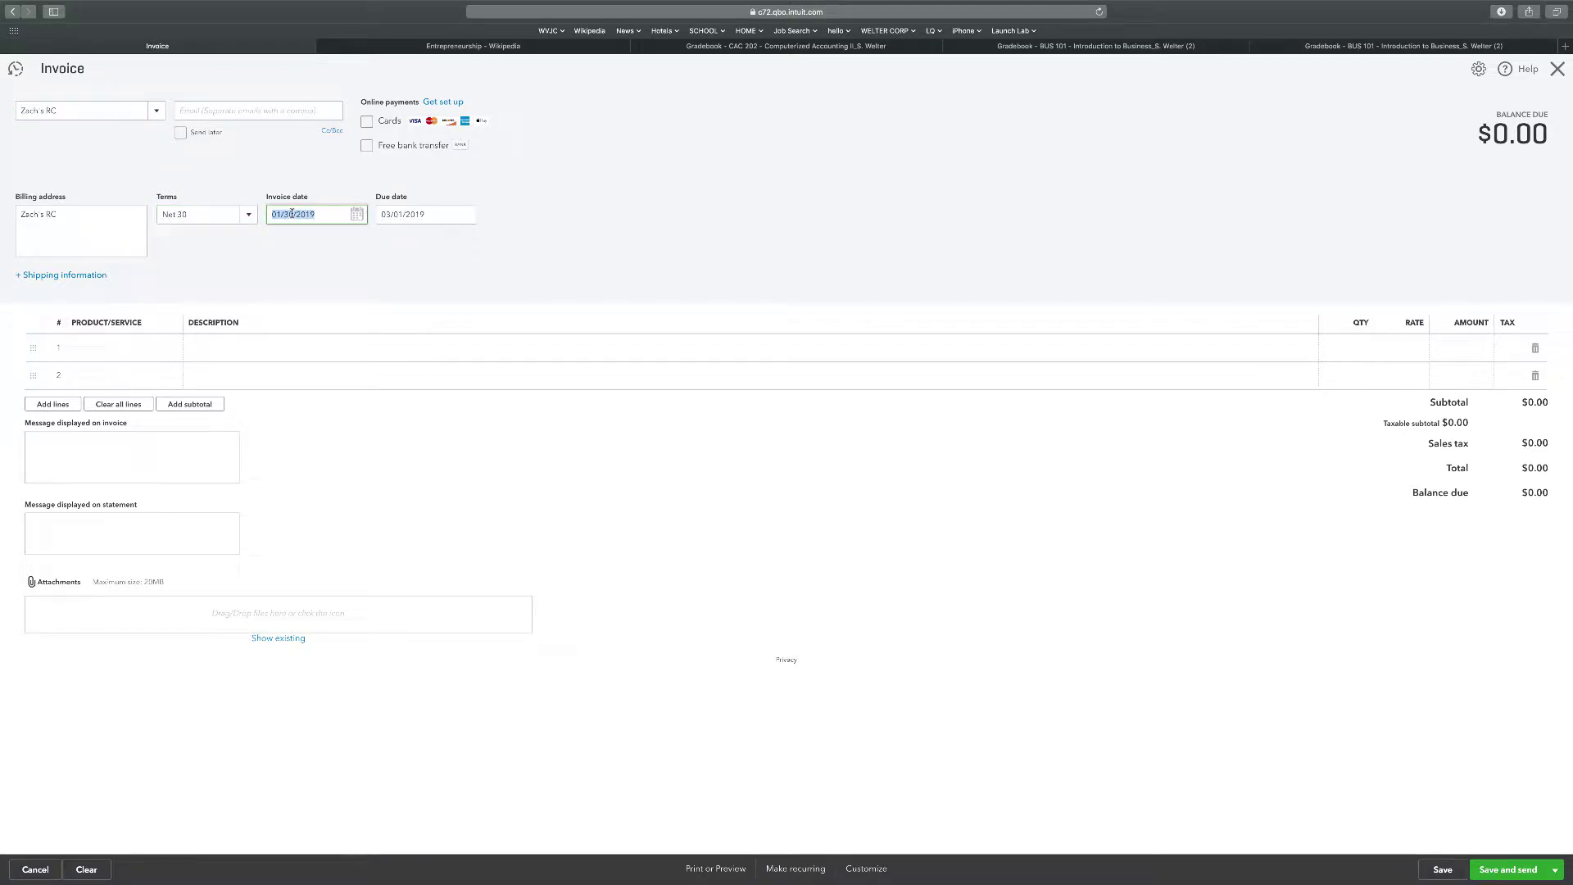
left_click(292, 214)
key("Delete")
type("1")
- Put 2 Sea Wind Carbon Sailboat on the first invoice line
left_click(163, 350)
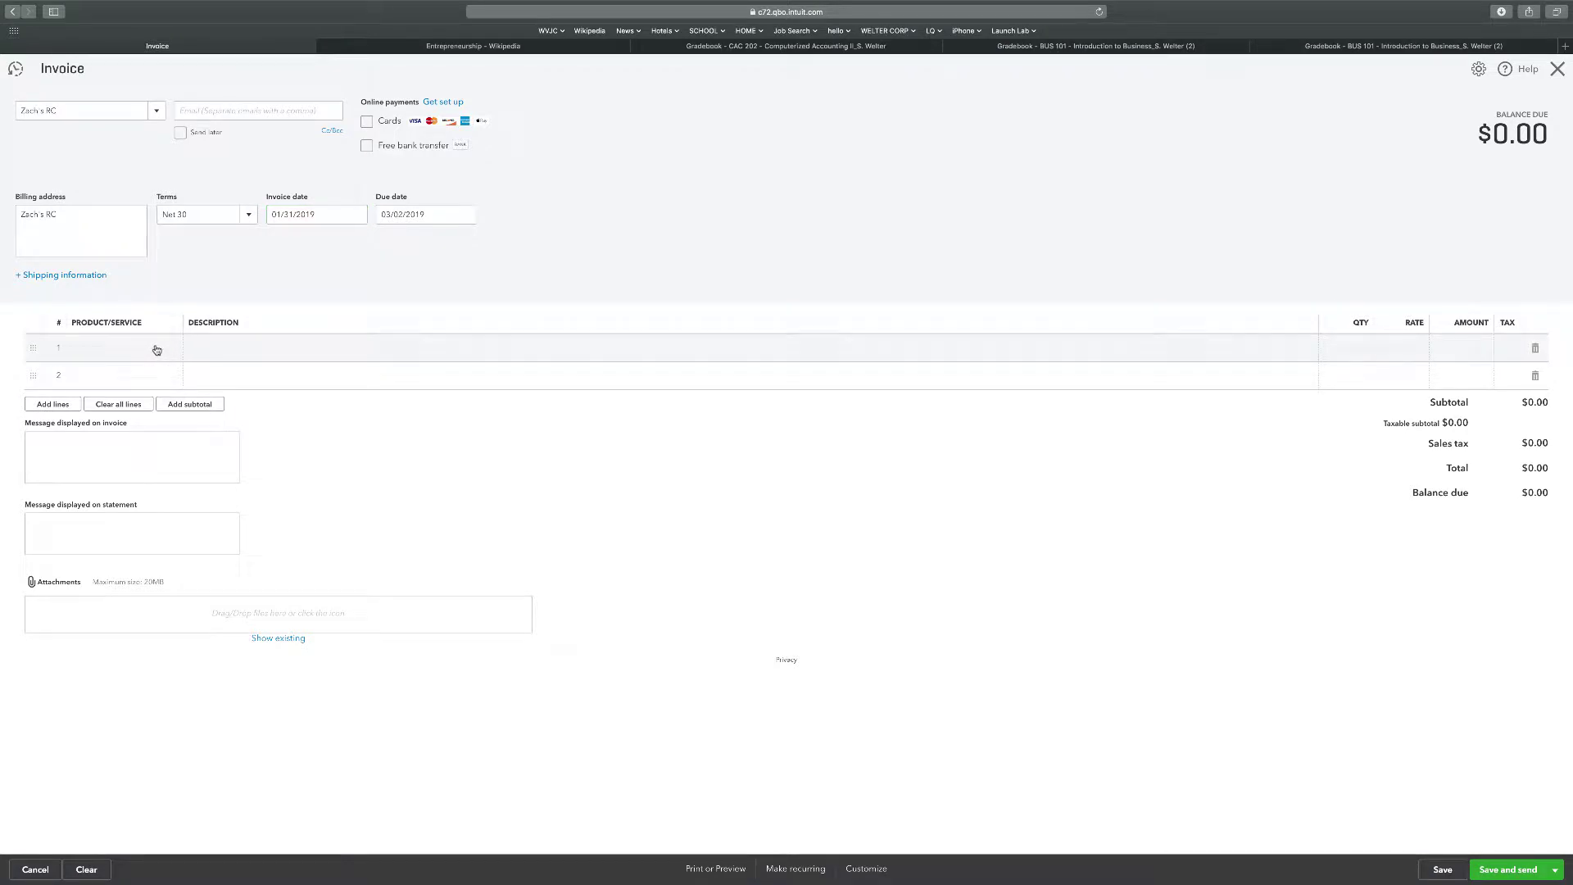
left_click(157, 350)
left_click(171, 349)
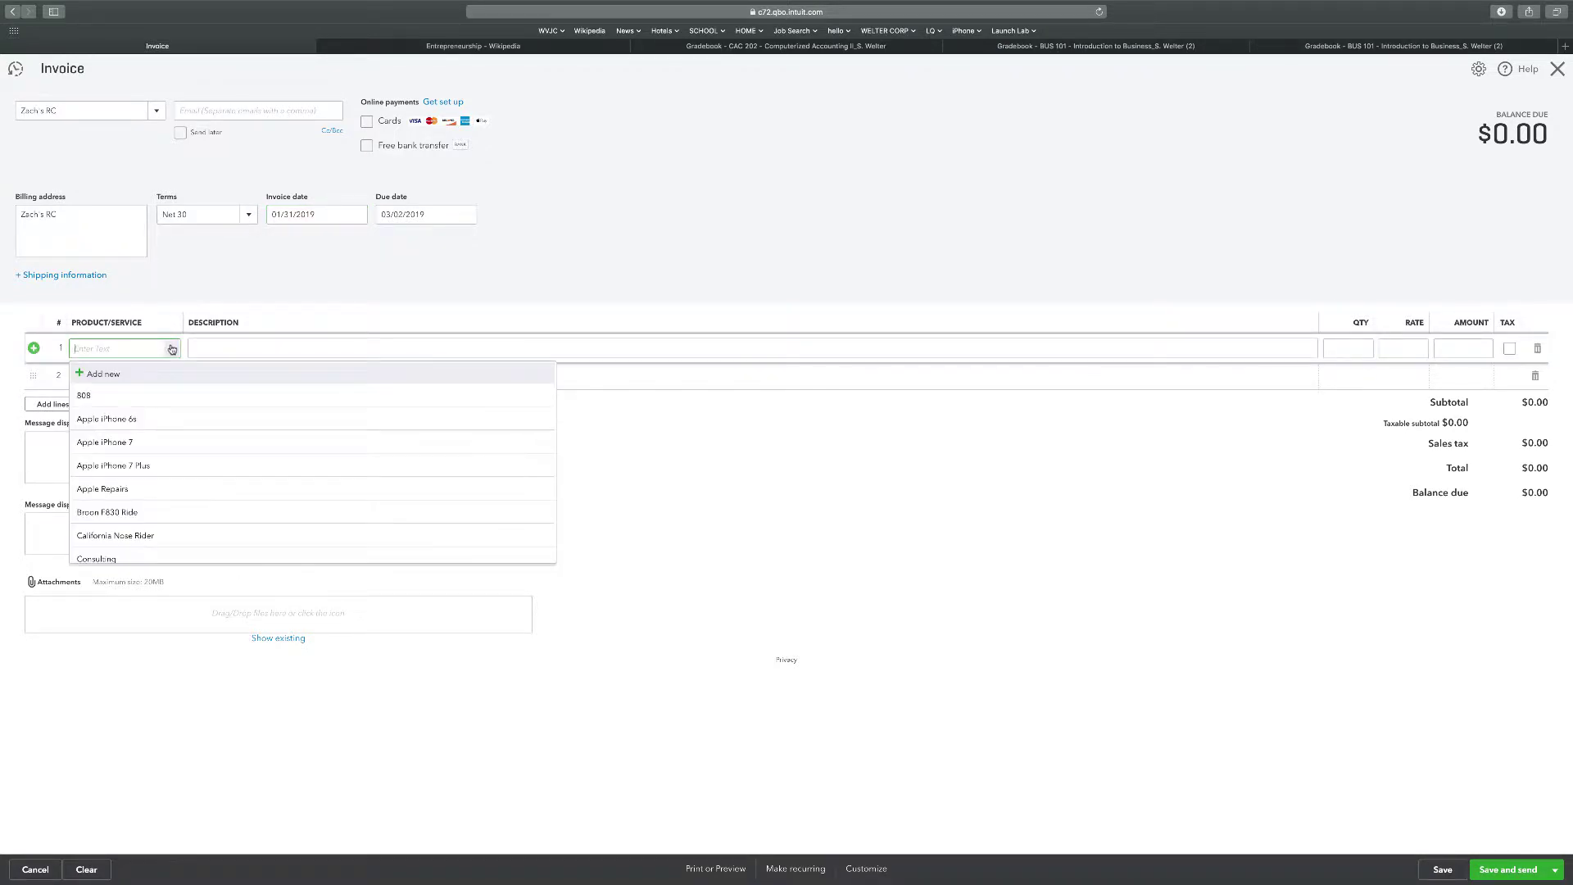
scroll(146, 490, "down", 4)
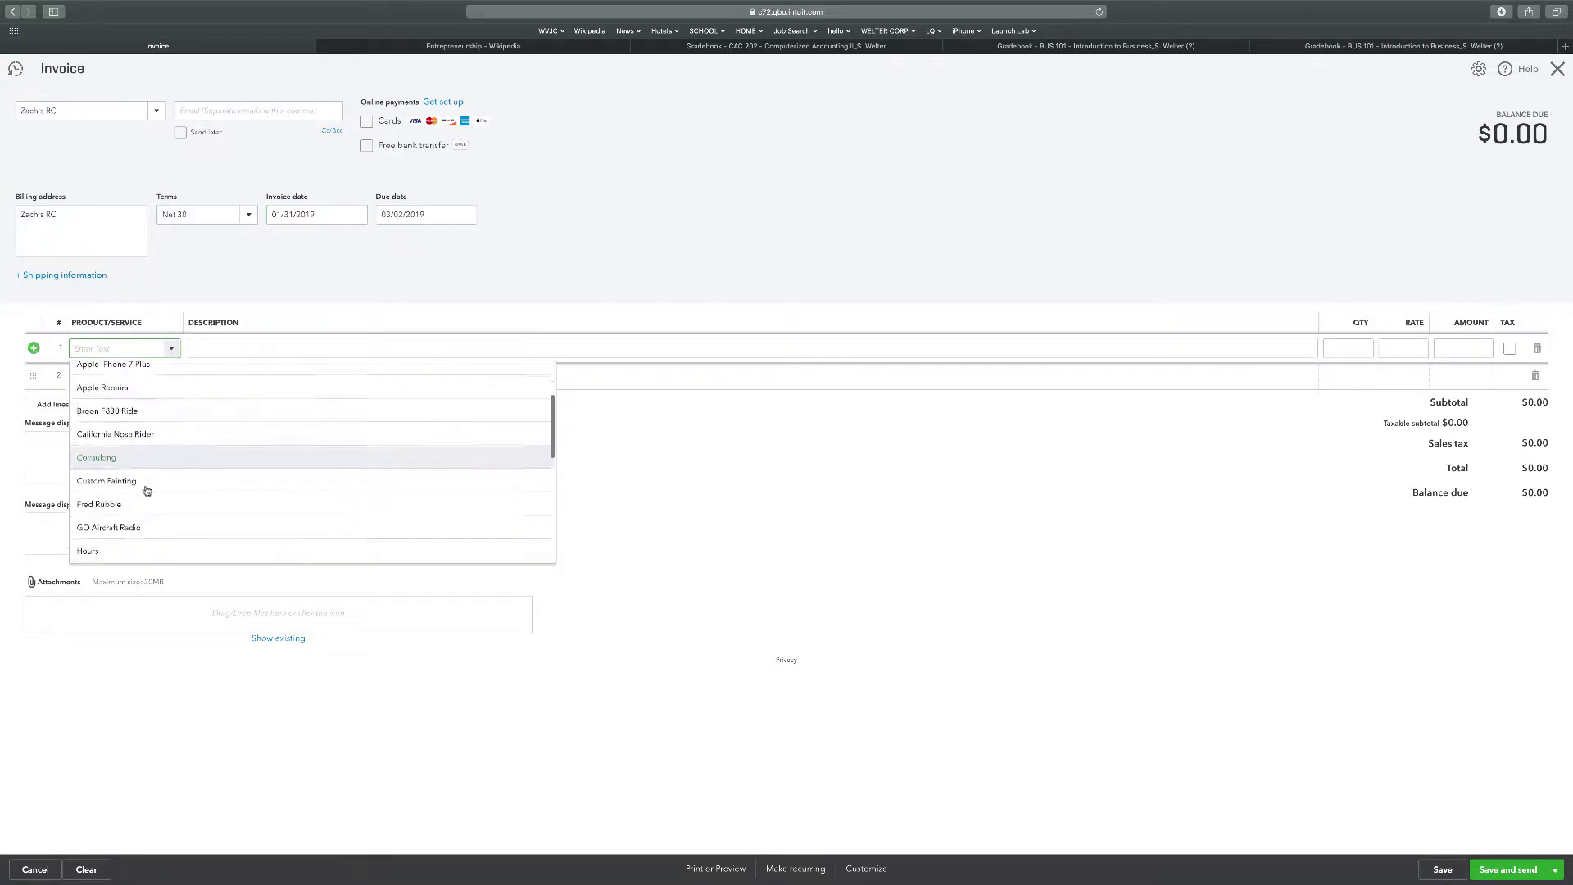
scroll(148, 487, "down", 5)
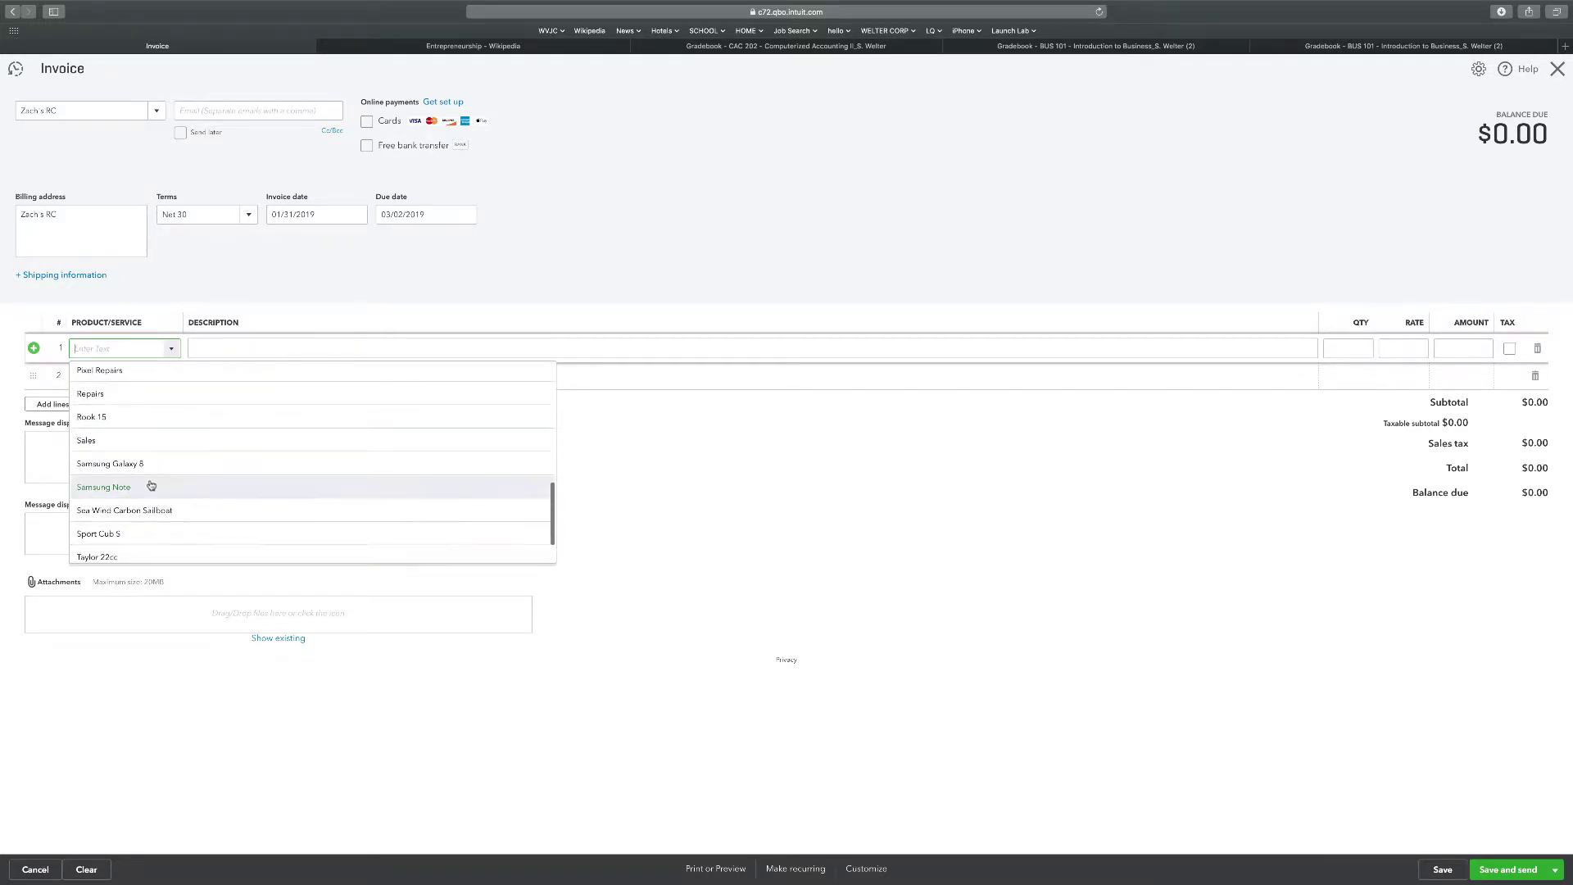
left_click(125, 477)
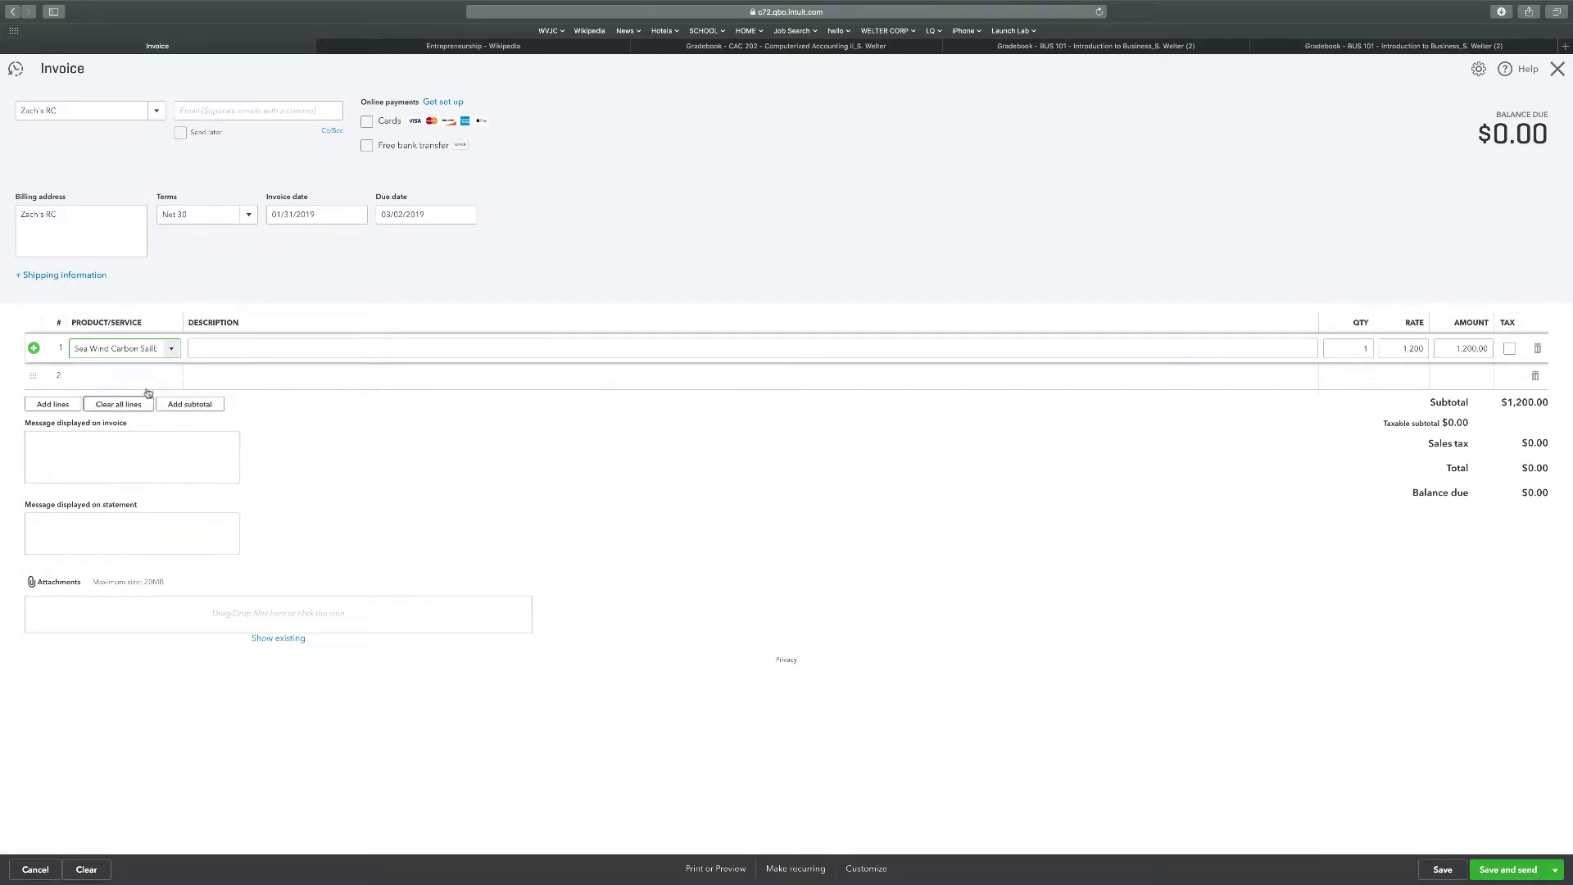
left_click(1354, 350)
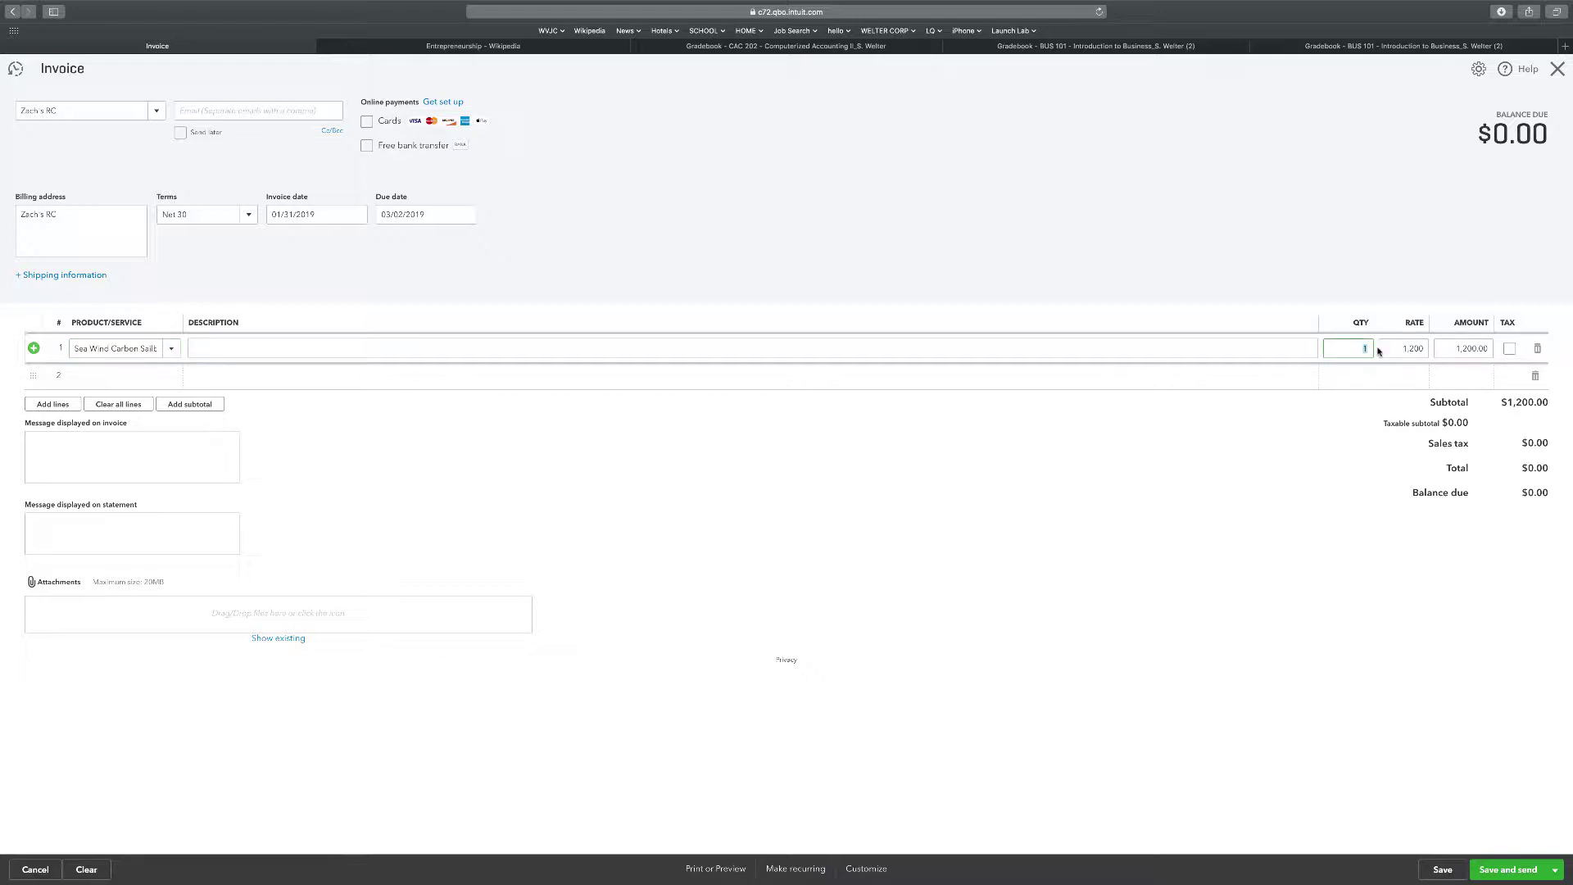
type("2")
left_click(102, 377)
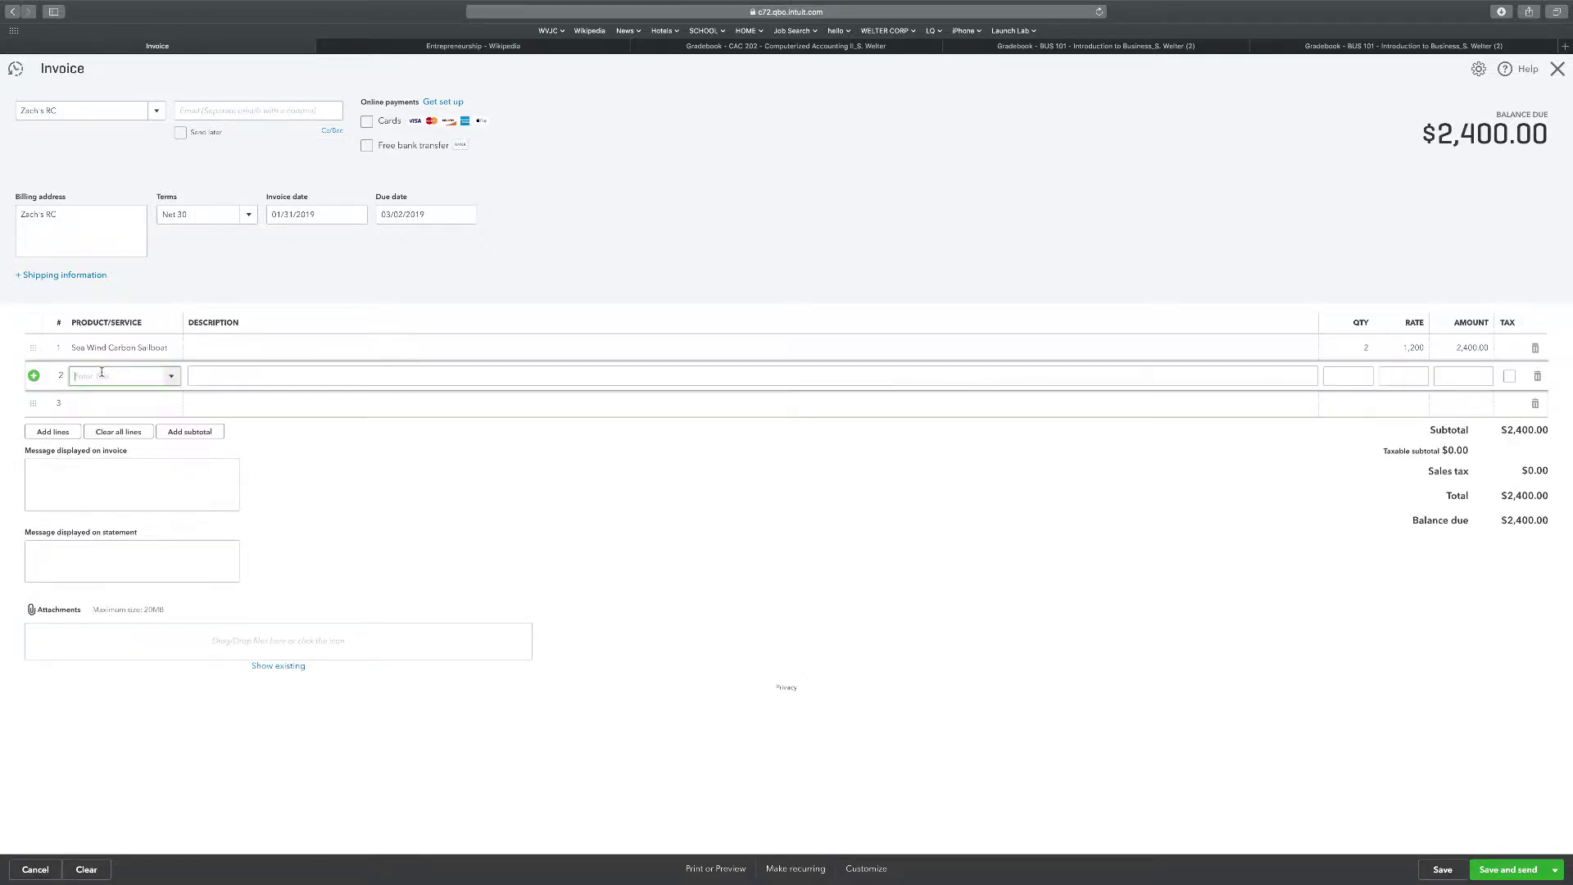
- Add 2 Mystique RES on line two, save the $3,300.00 invoice, and close it
left_click(170, 378)
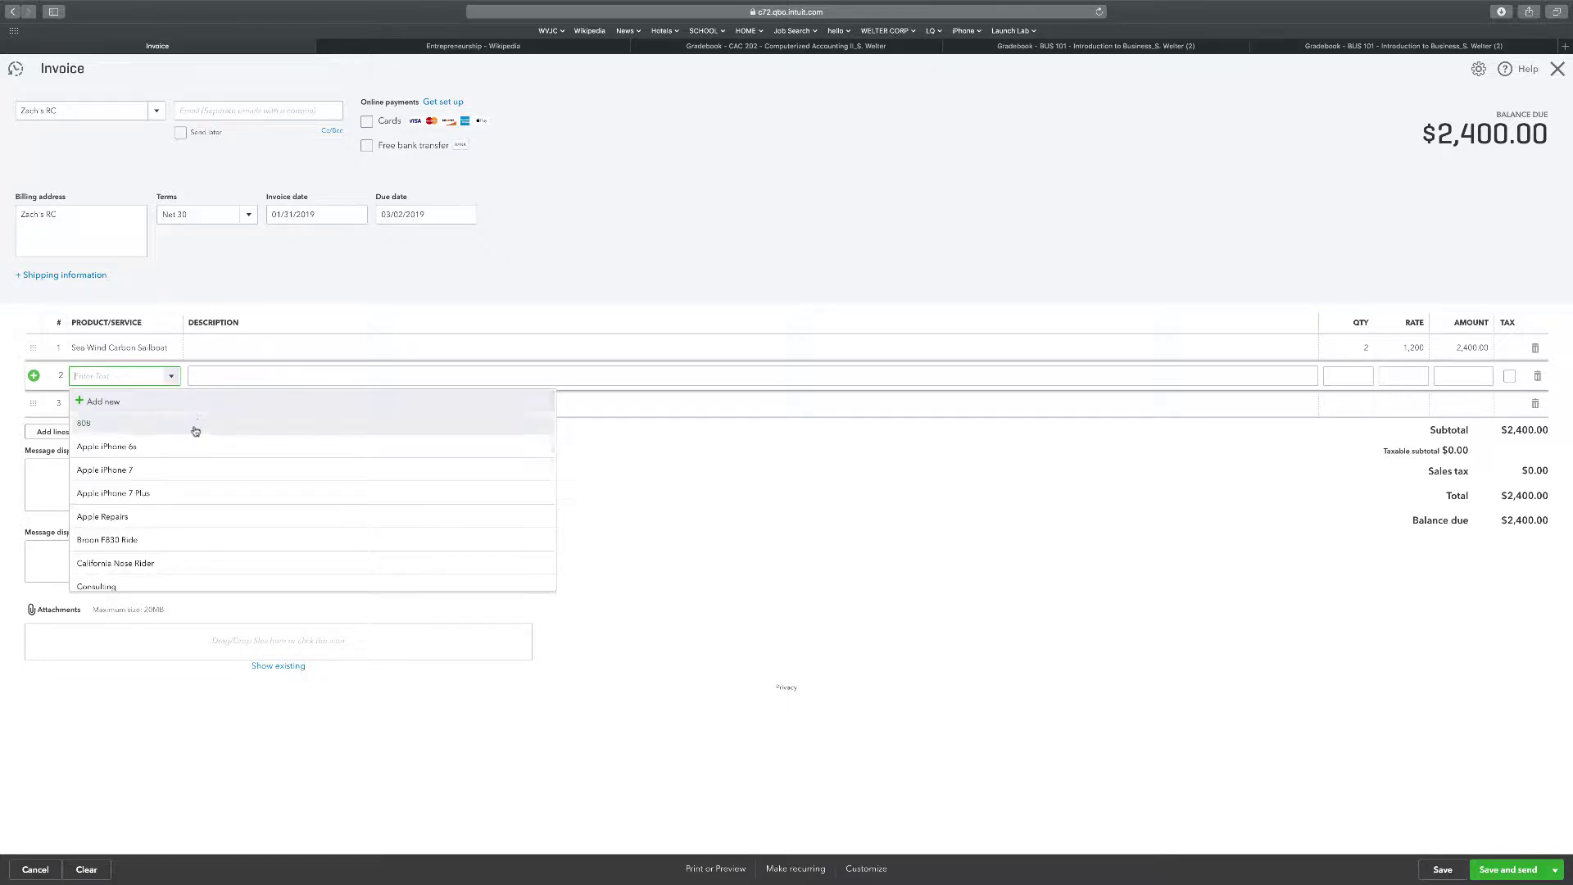
scroll(157, 506, "down", 10)
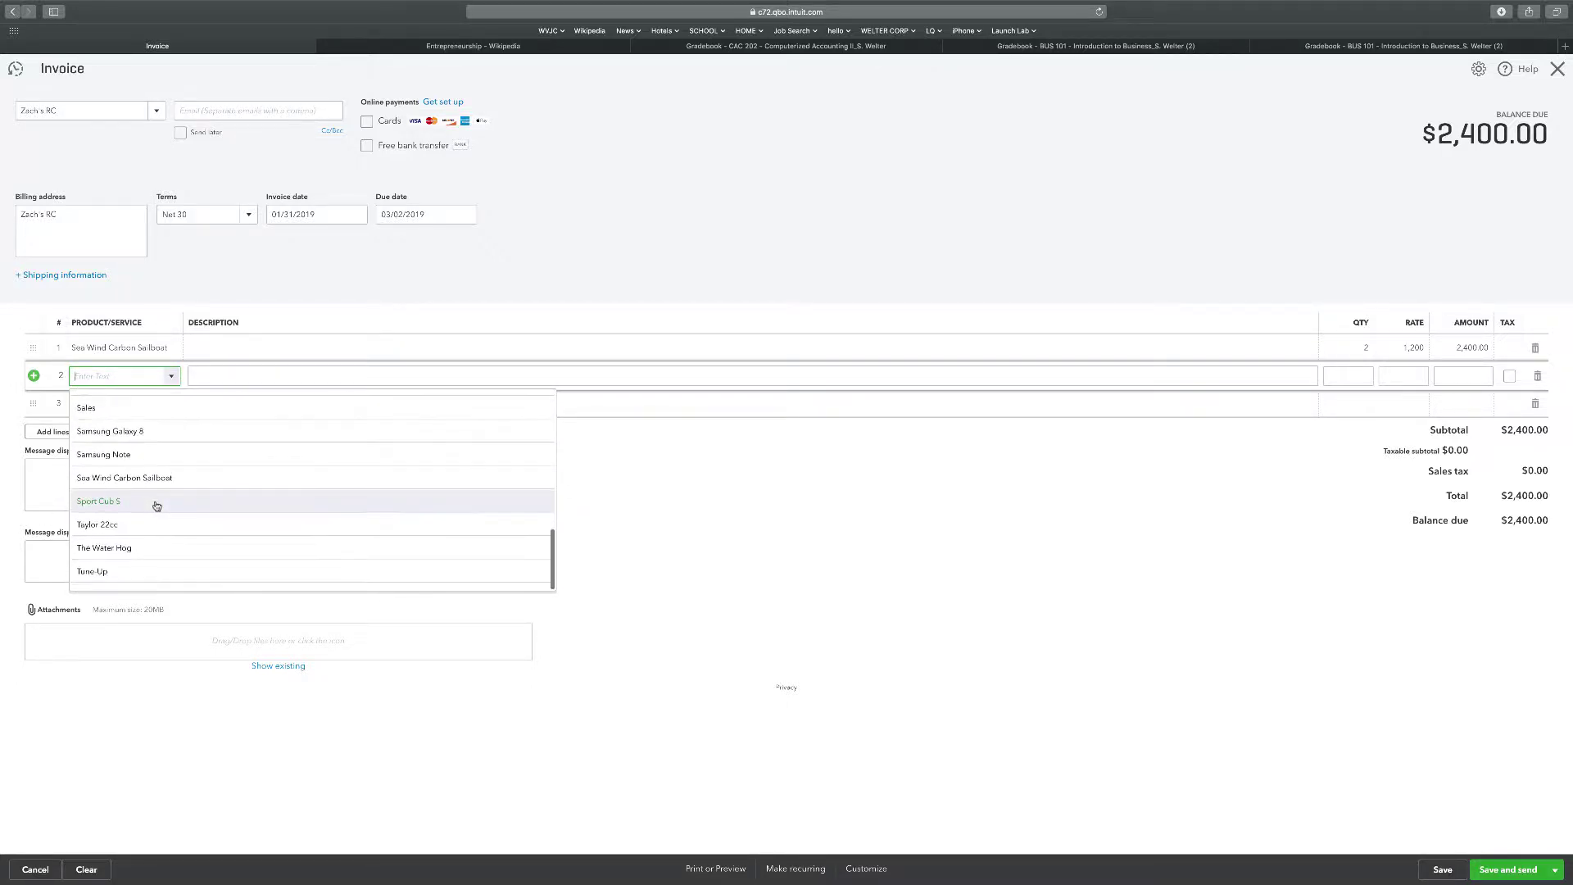
scroll(157, 506, "up", 4)
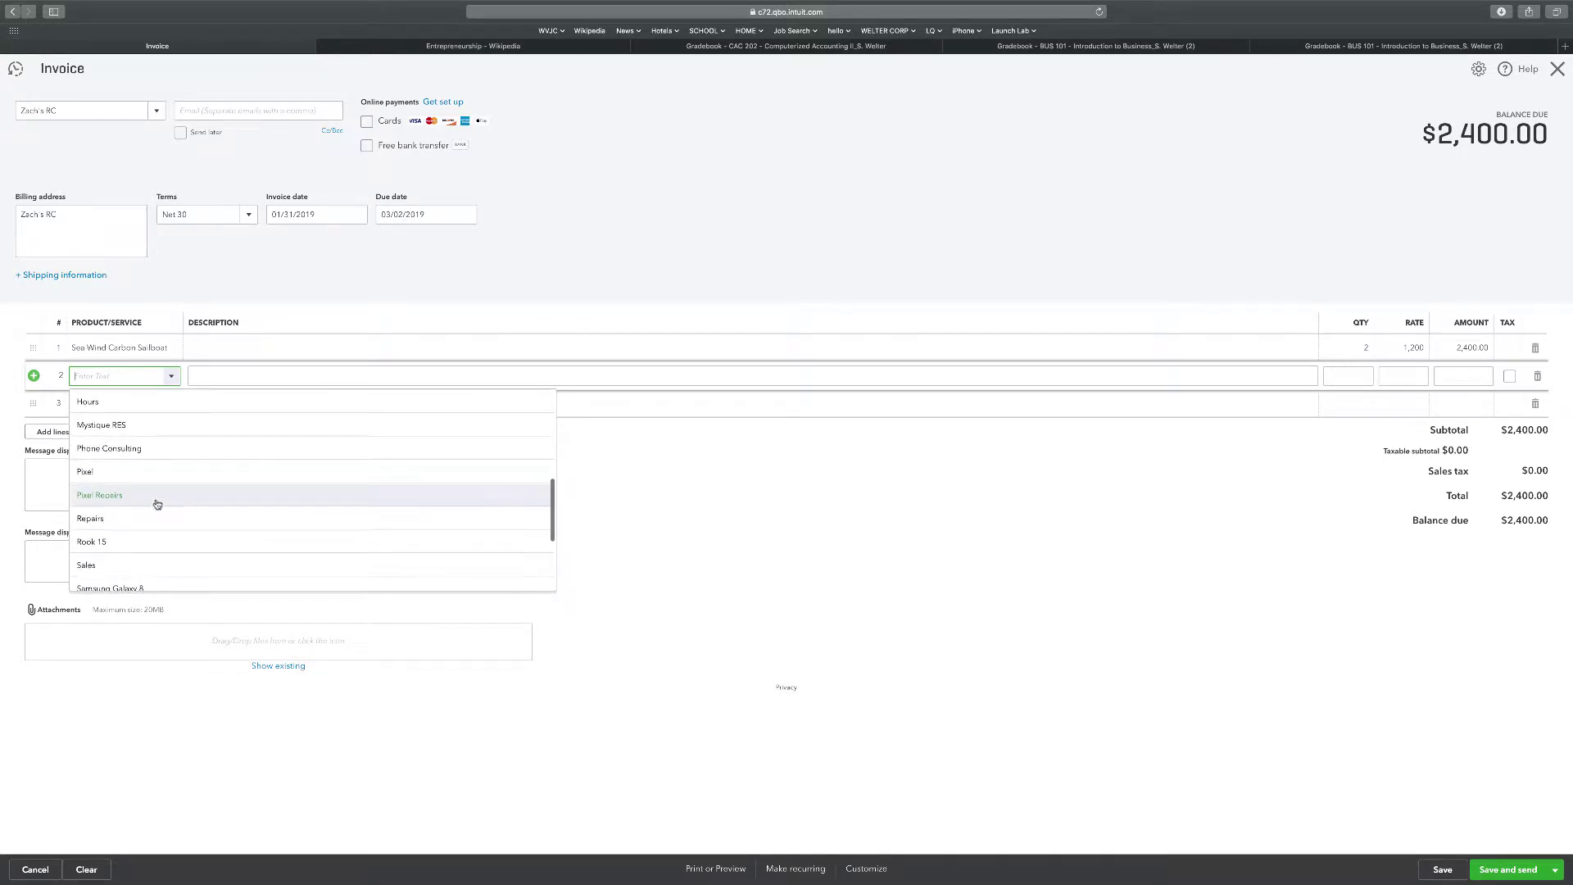
scroll(145, 501, "up", 3)
left_click(125, 442)
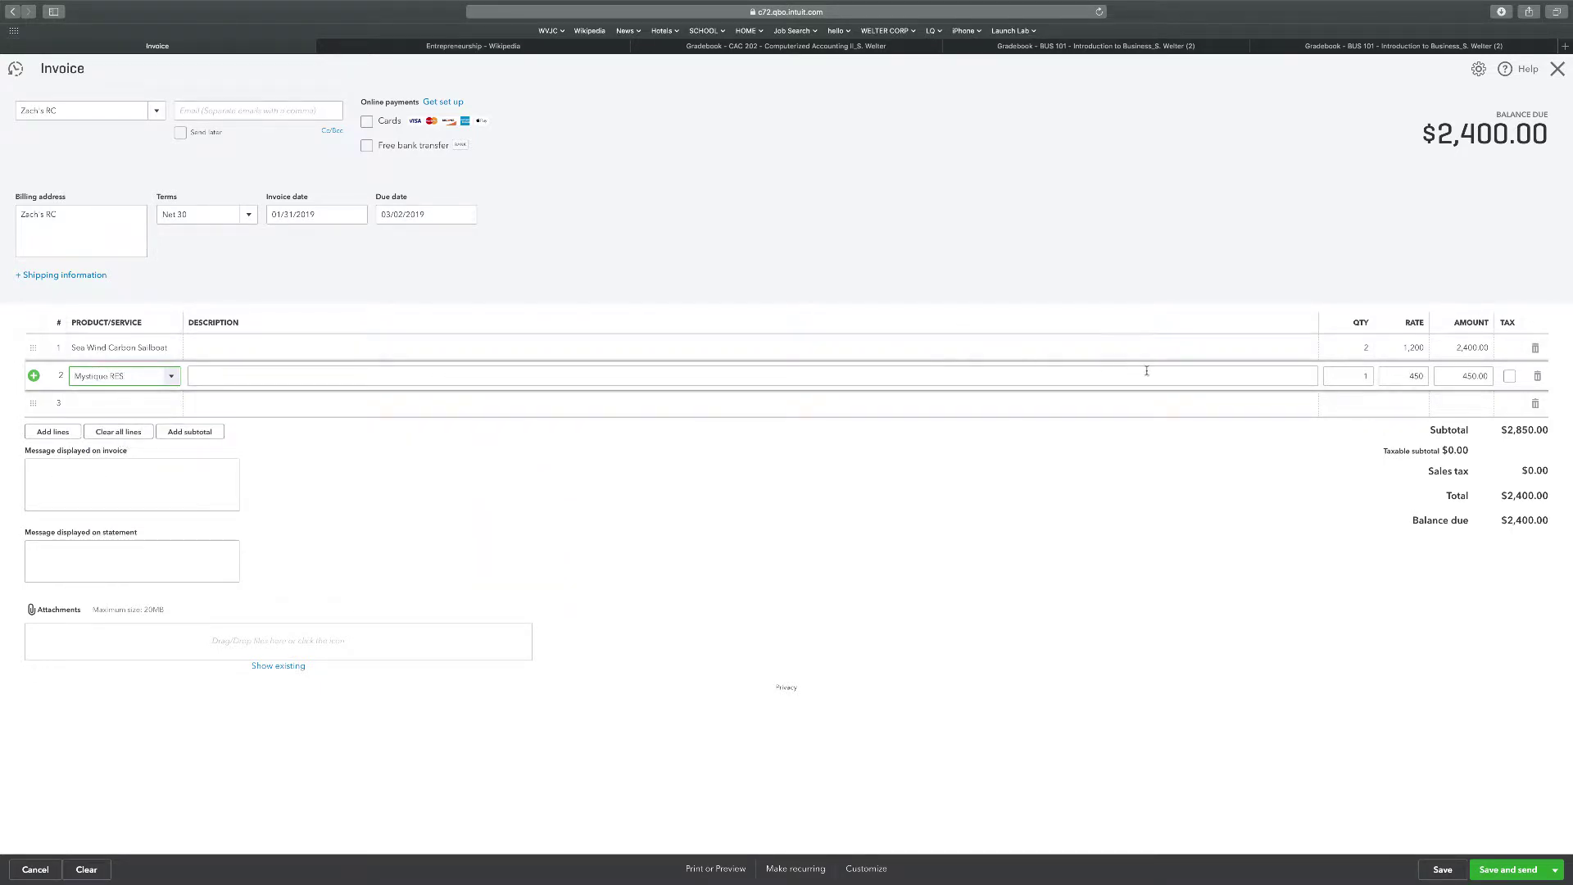
left_click(1369, 373)
type("2")
left_click(1193, 596)
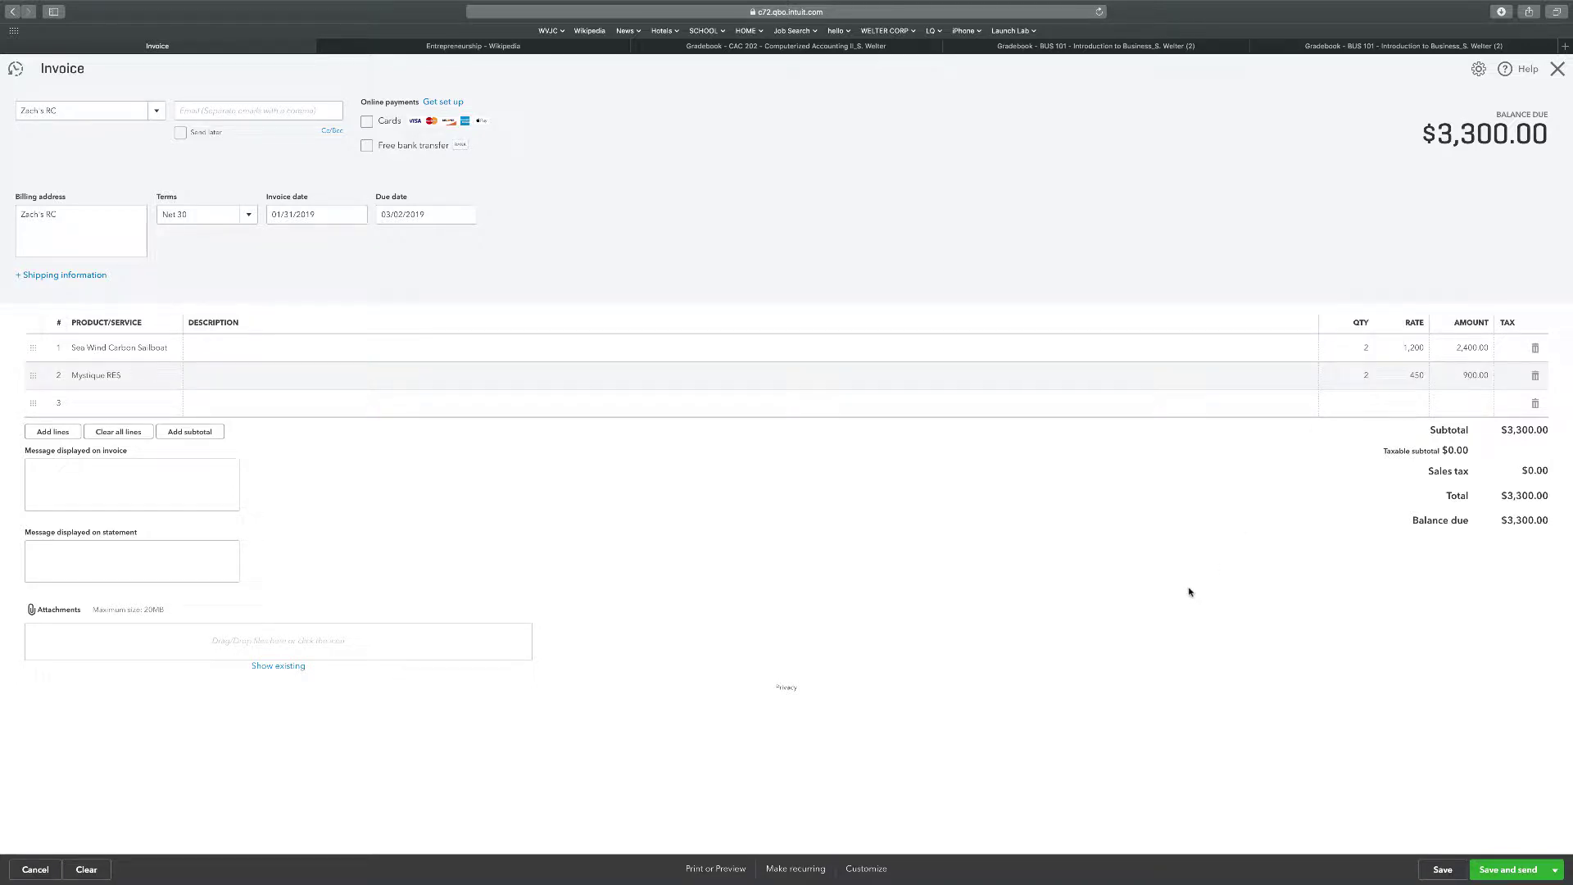
left_click(1442, 869)
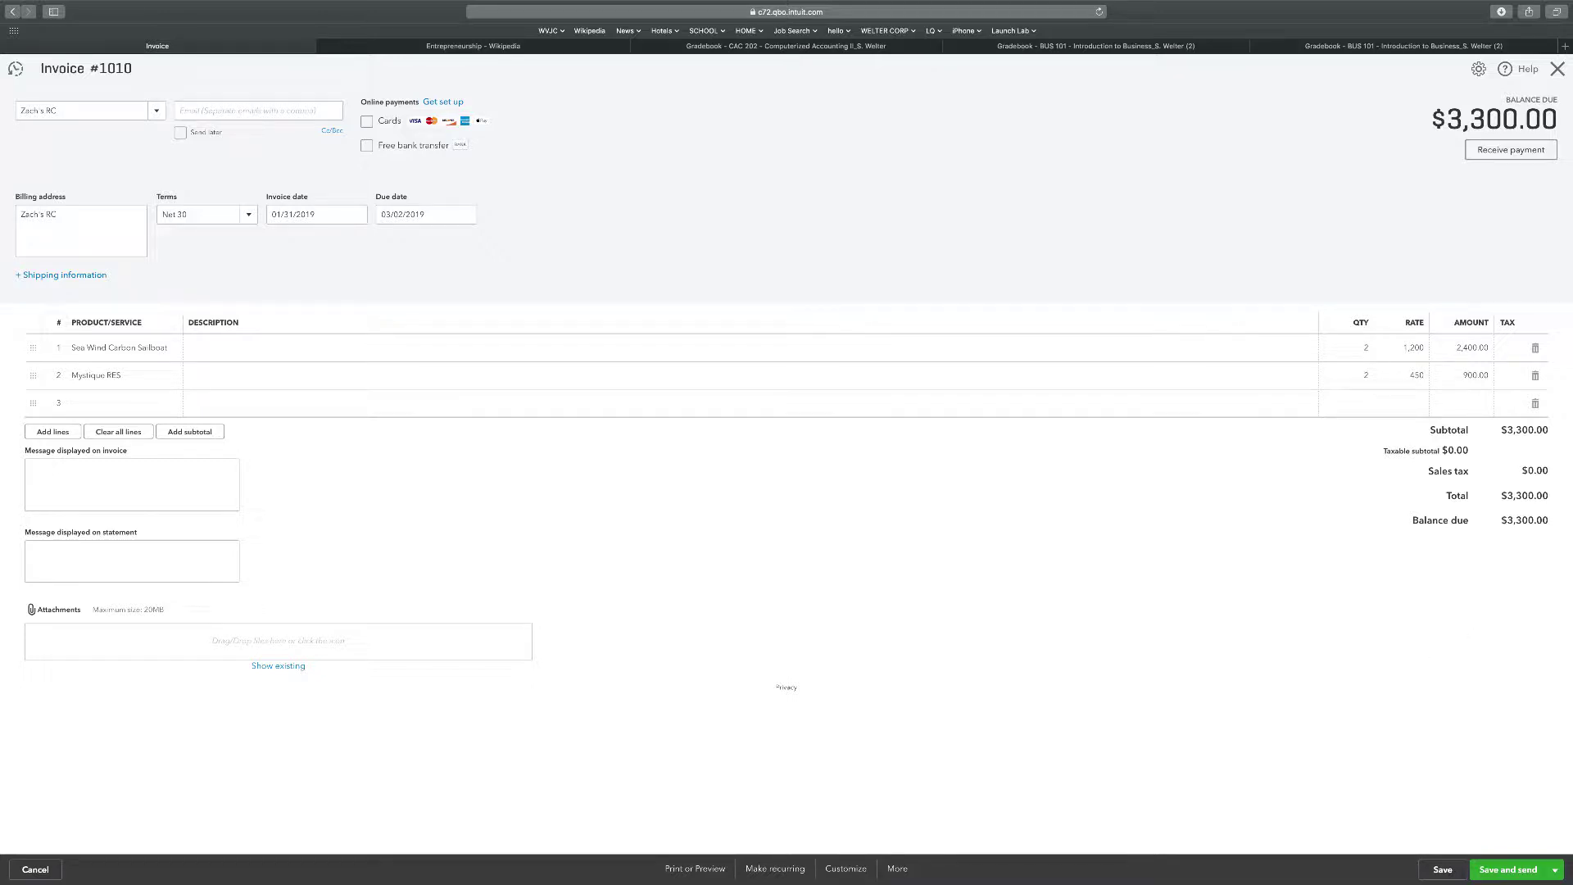
left_click(1556, 69)
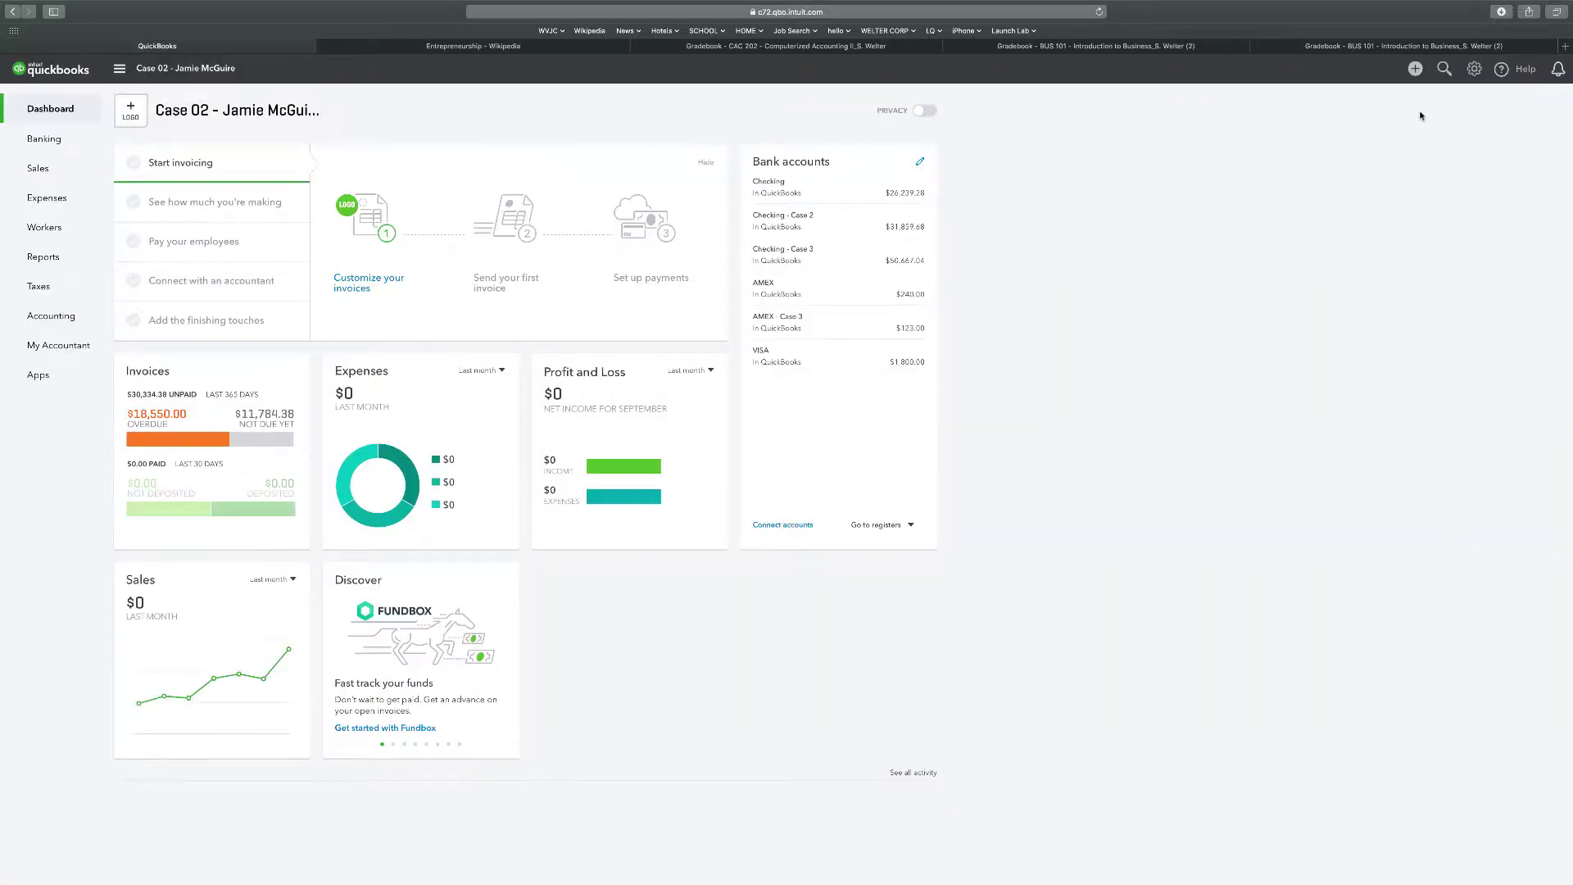
- From the Budgeting list, add a budget named 'Budget 2' for fiscal year FY2019
left_click(1474, 69)
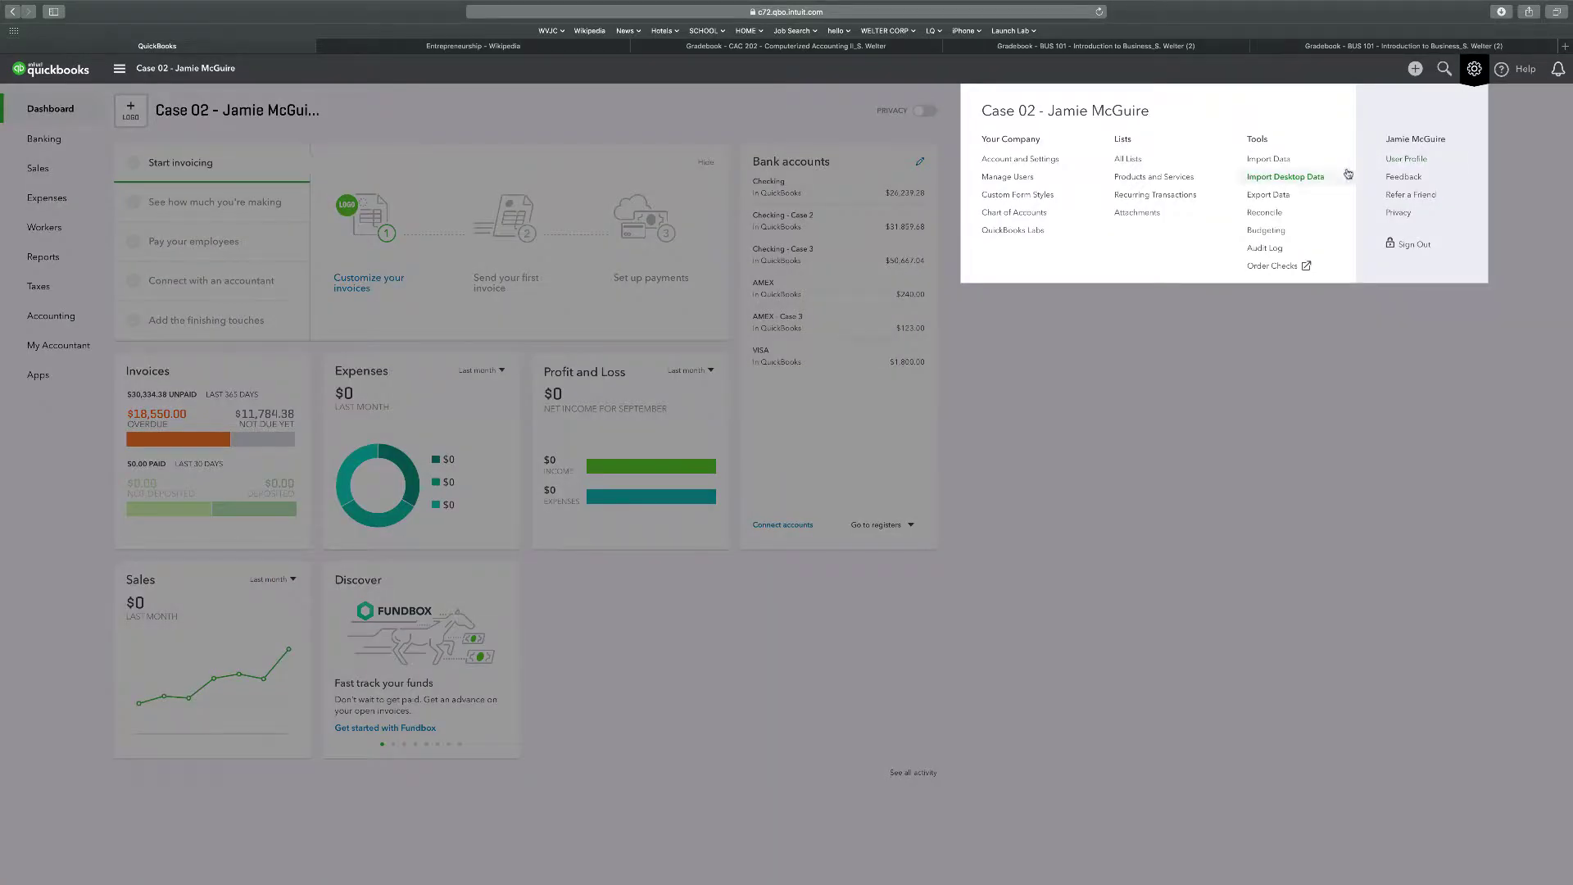
left_click(1266, 232)
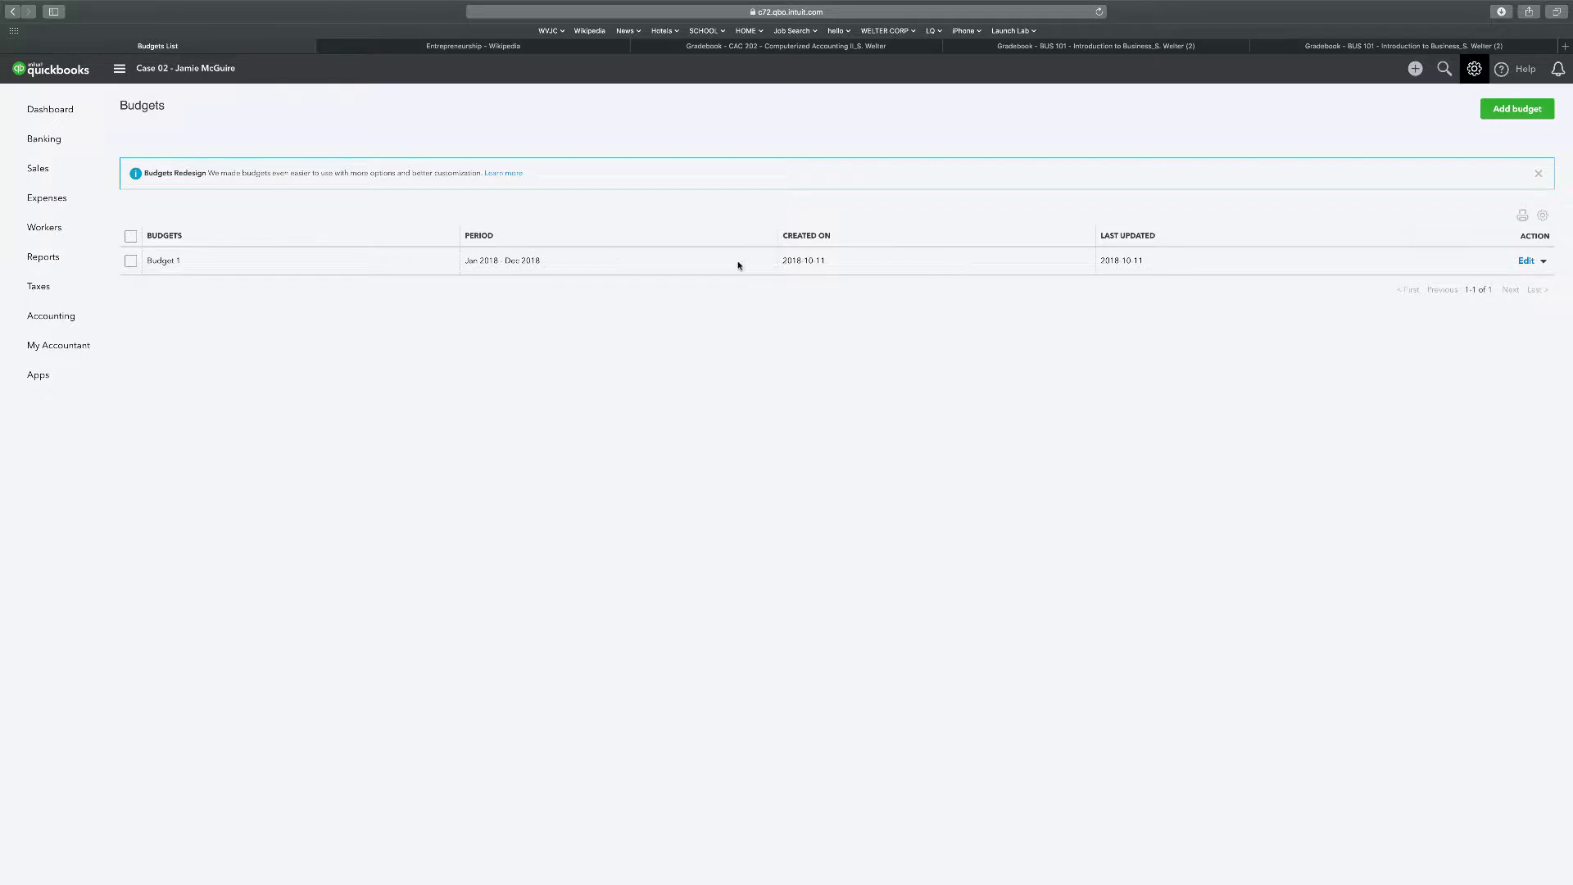
left_click(1516, 109)
left_click(61, 108)
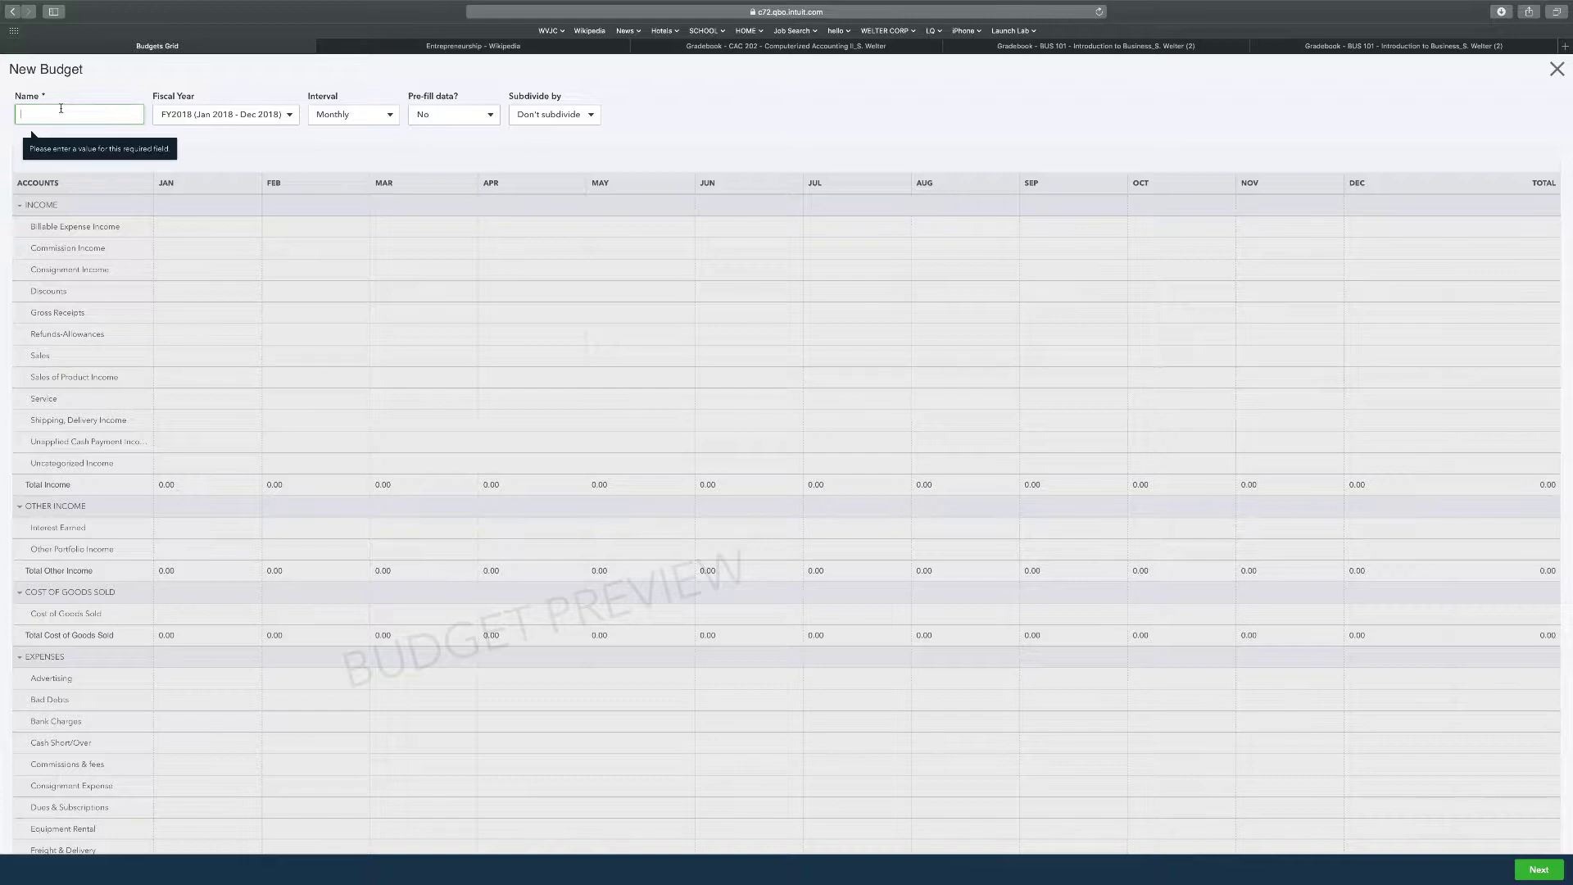
type("Budget 2")
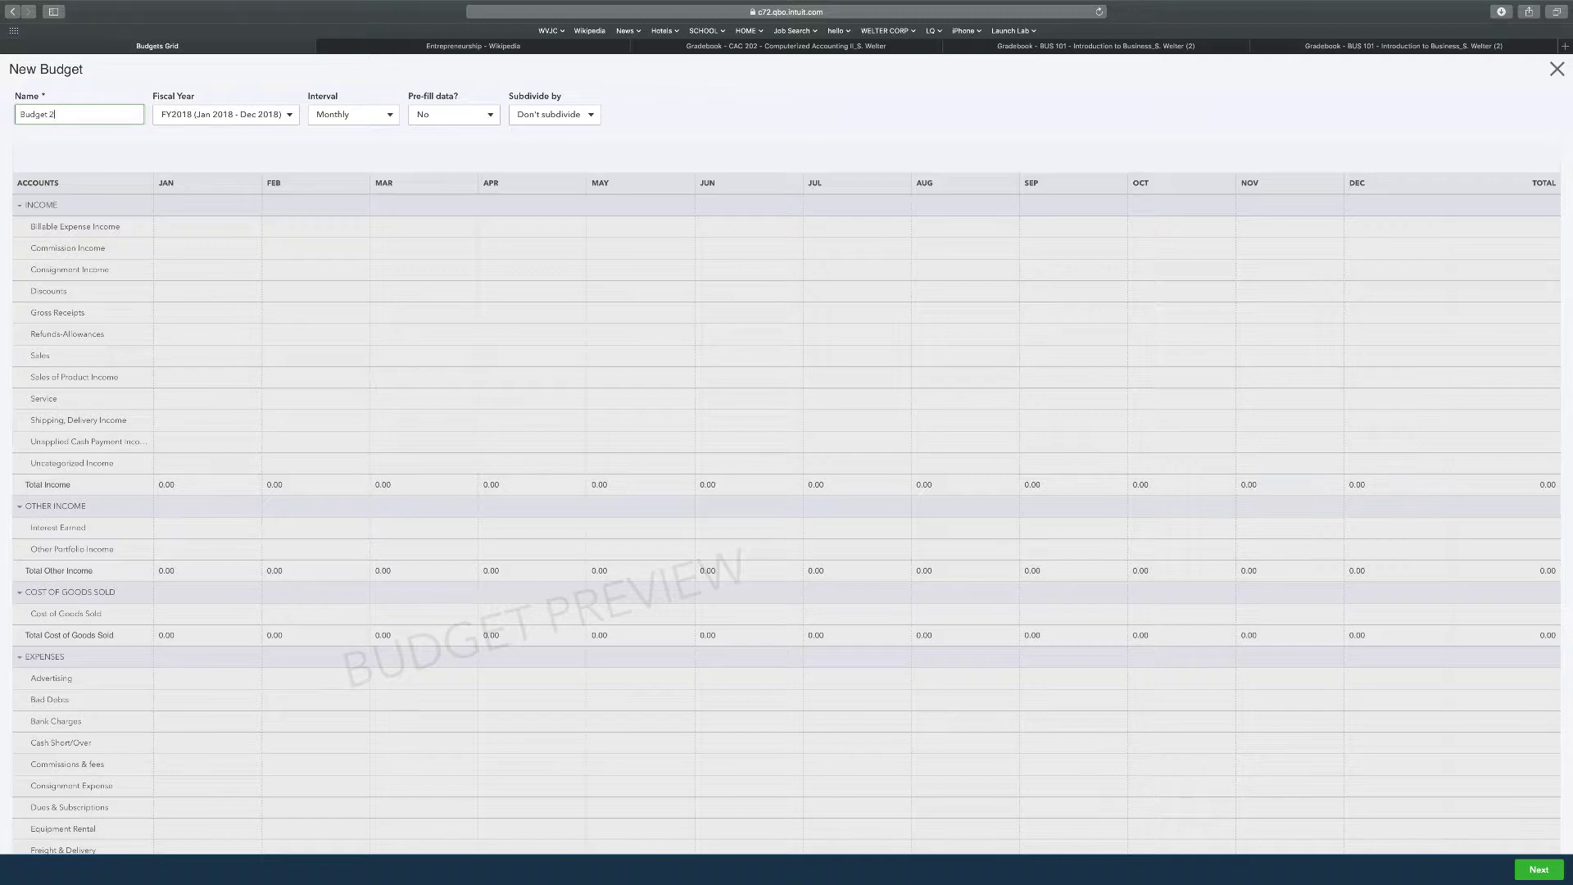
left_click(289, 116)
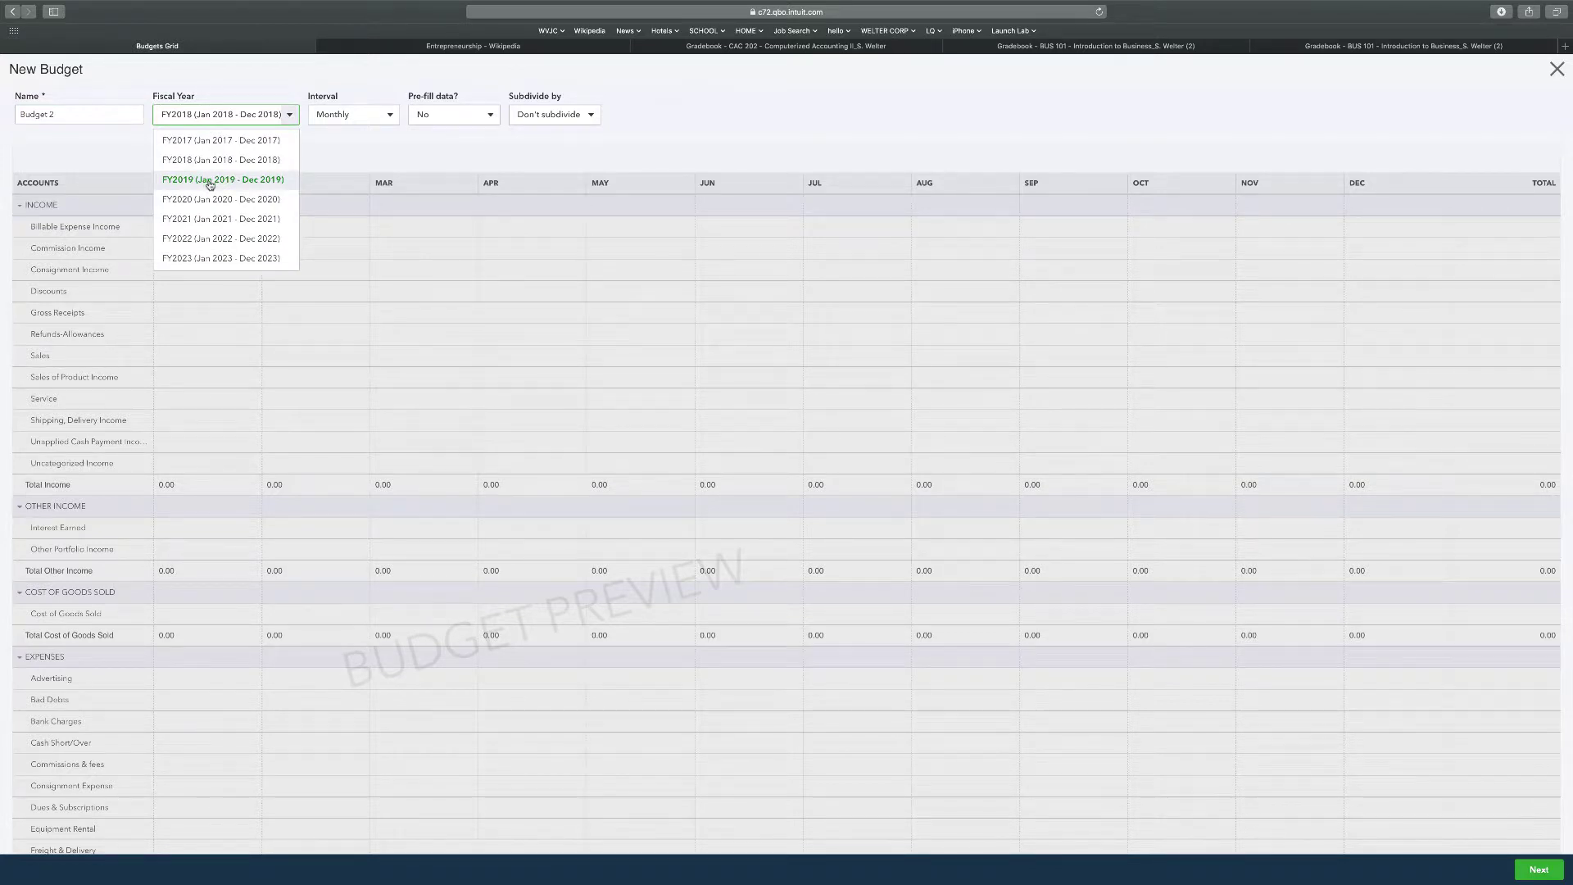
left_click(210, 180)
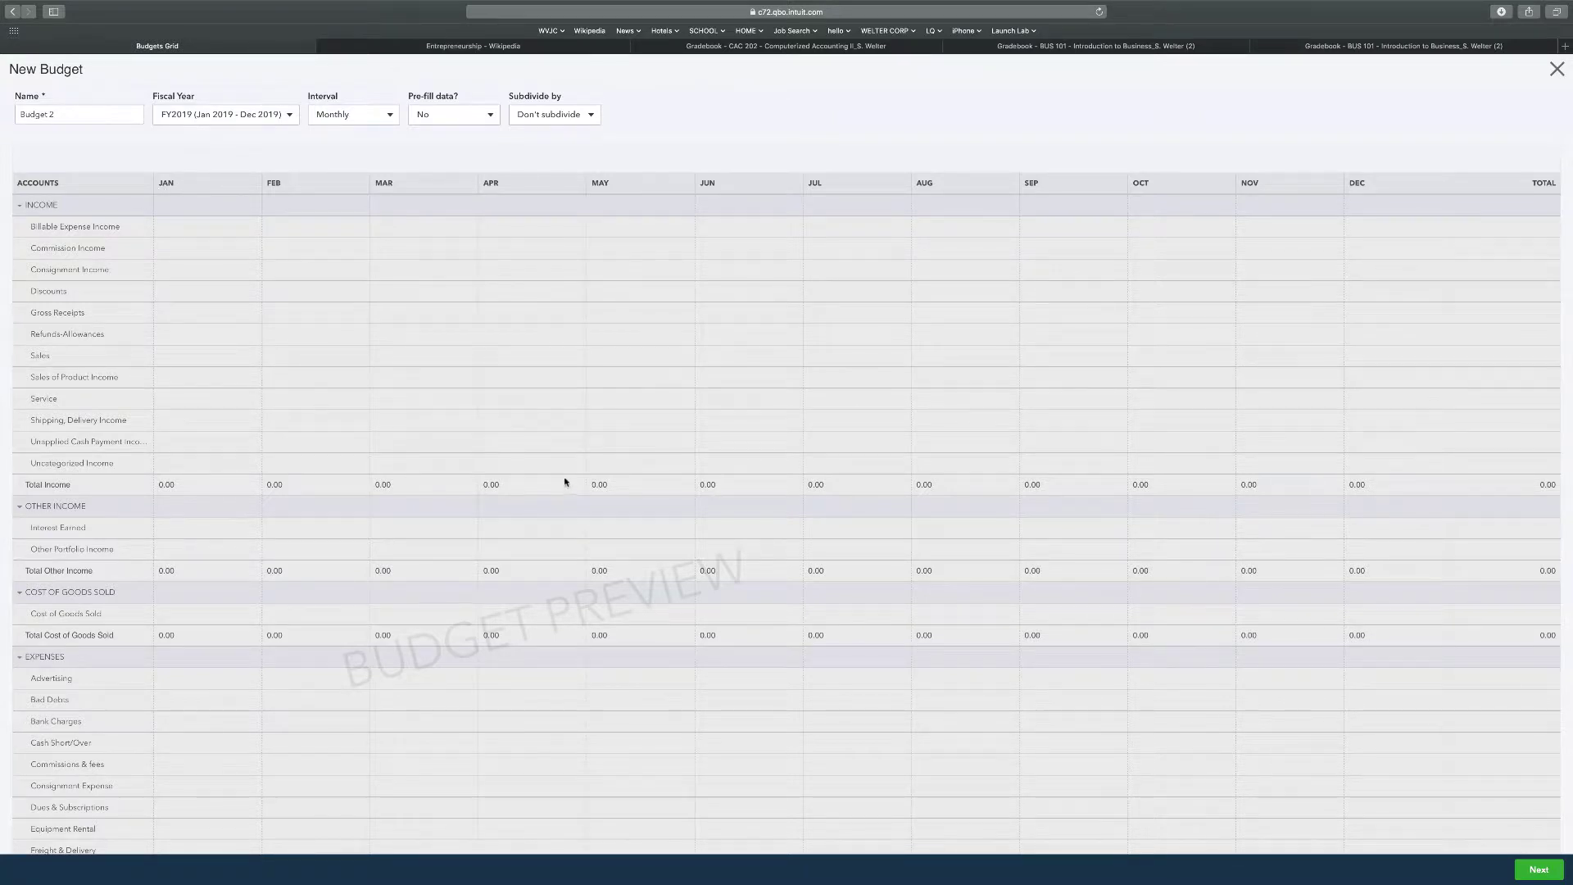
- Fill every month with 10,000 for Sales, 4,000 for Service and 5,000 for Cost of Goods Sold
left_click(1538, 870)
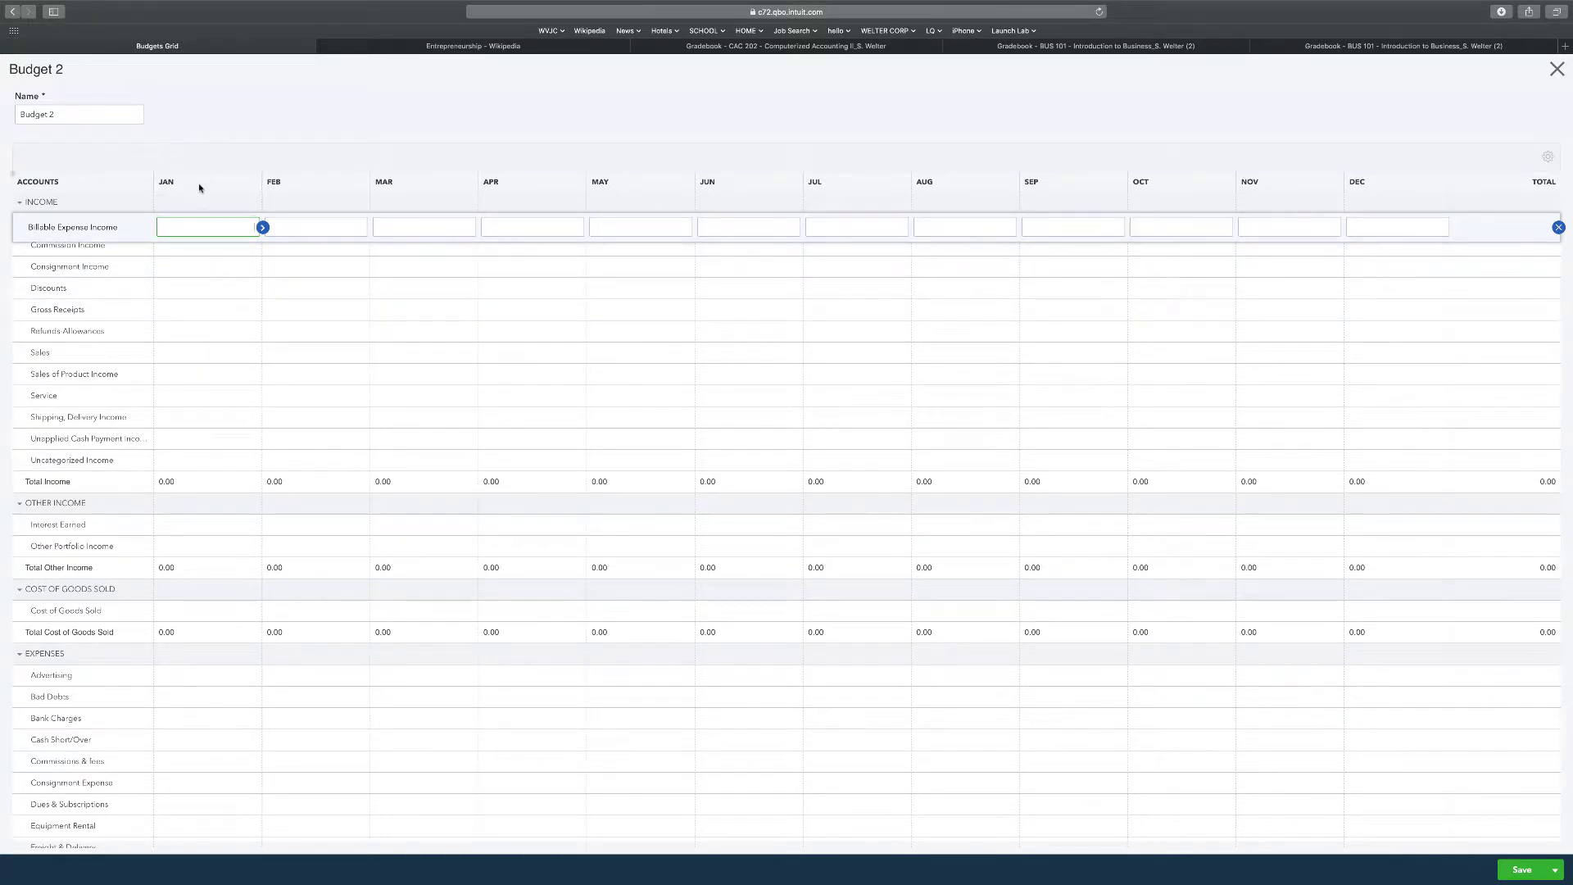
left_click(178, 359)
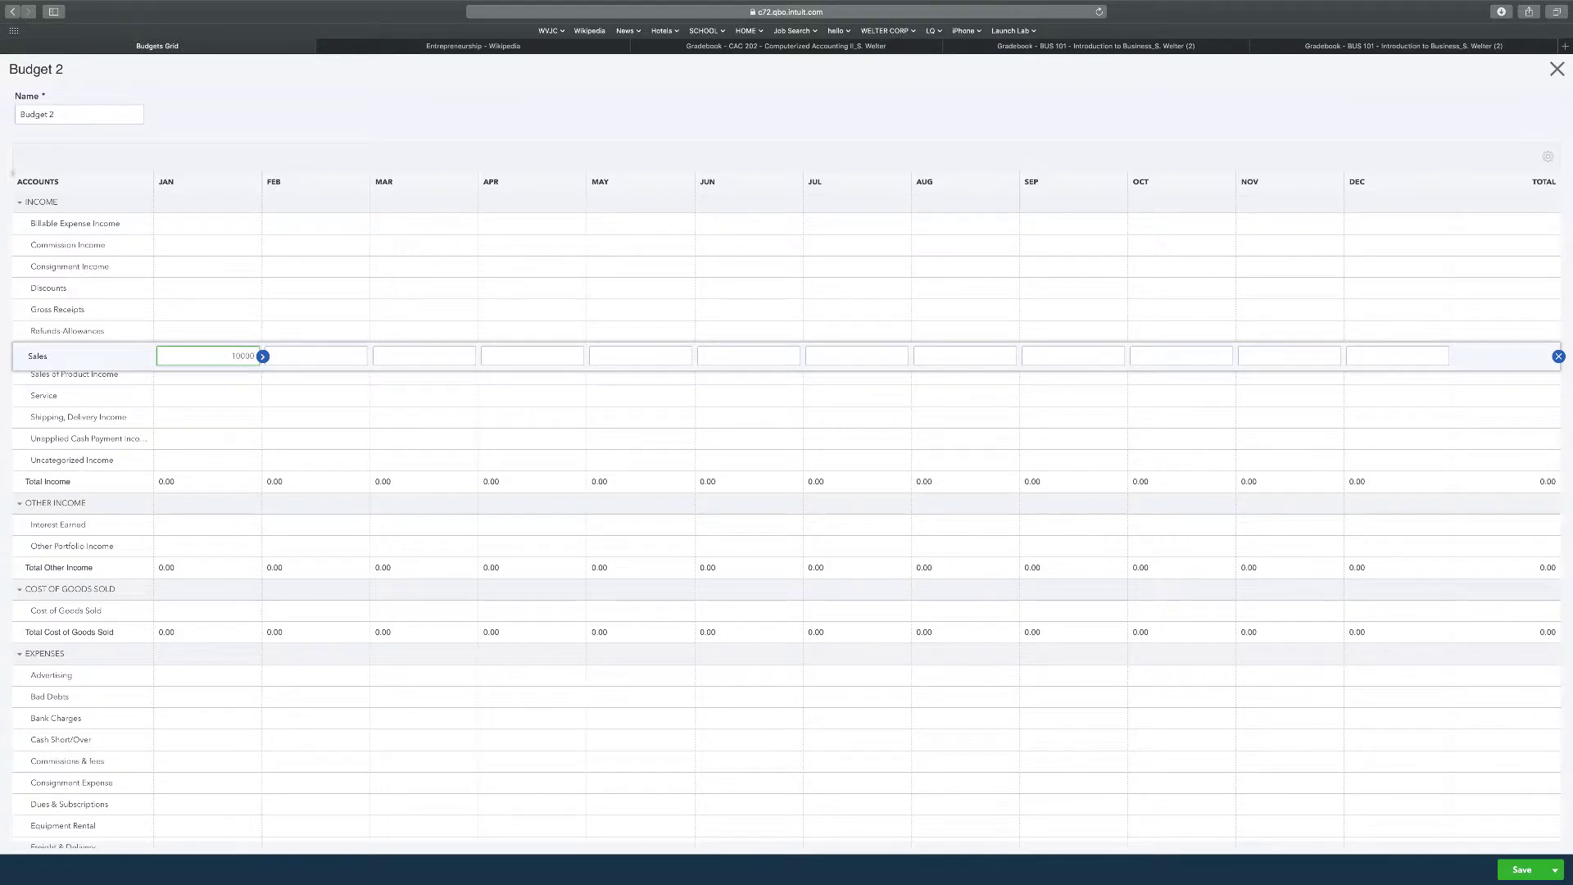
left_click(262, 356)
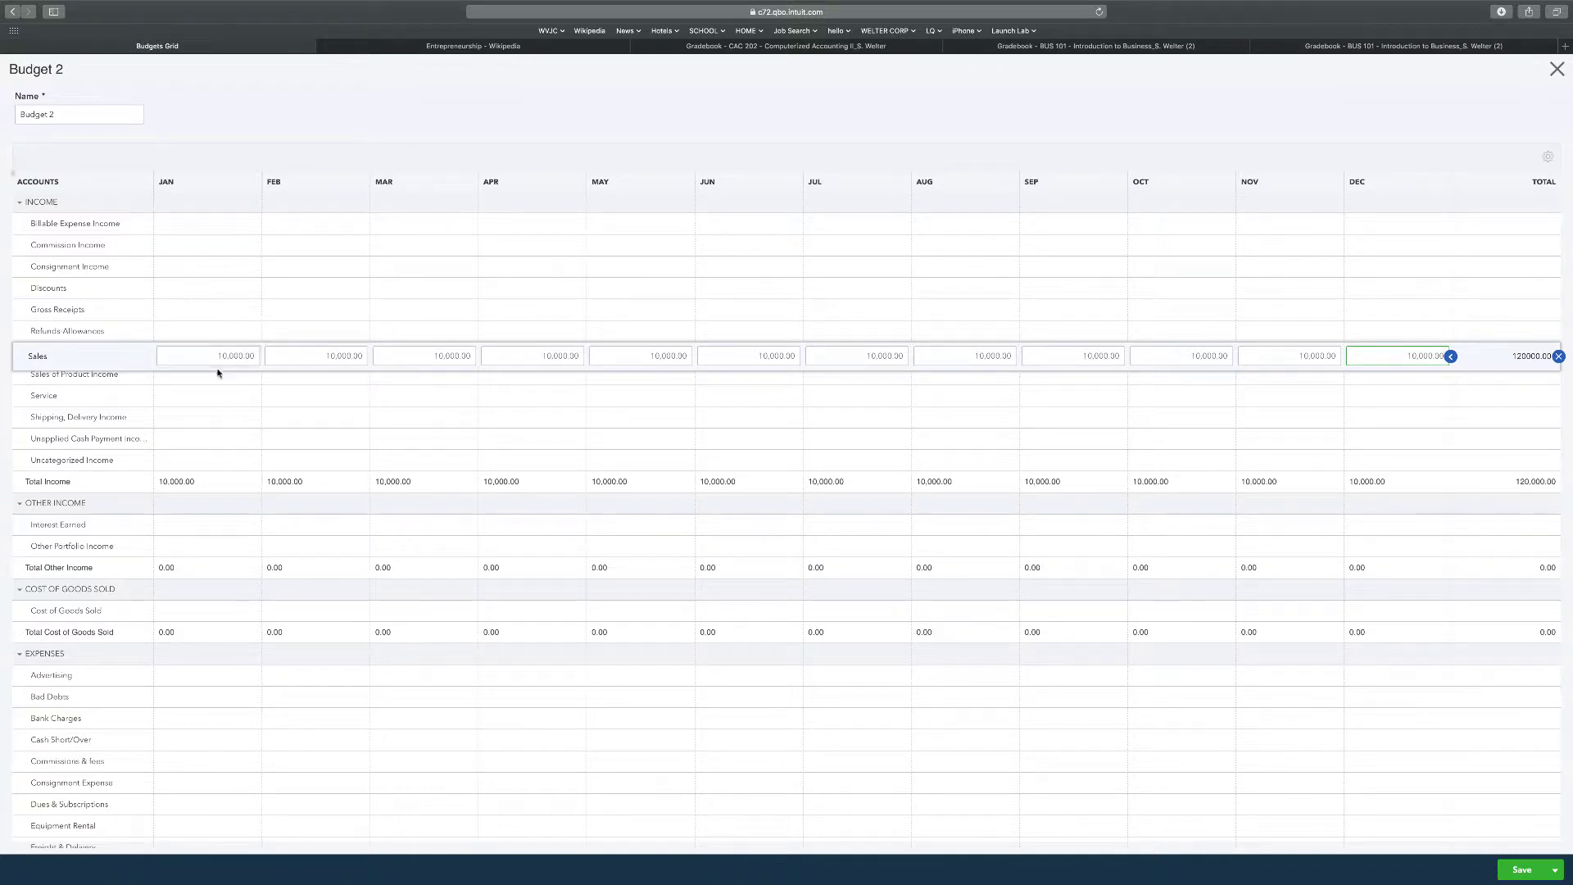
left_click(213, 396)
type("4000")
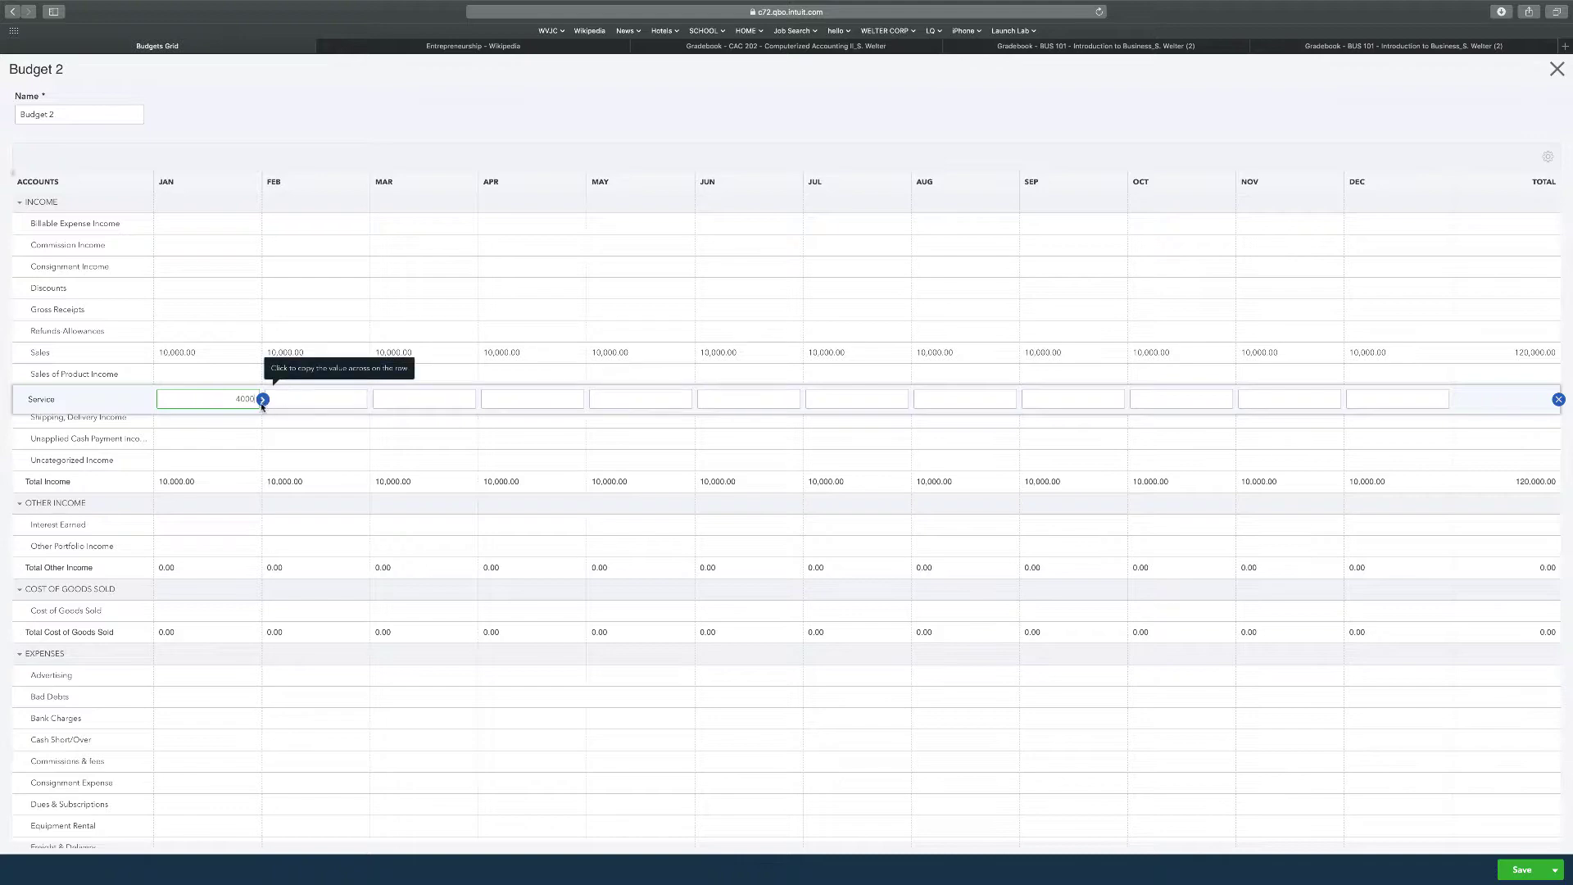
left_click(262, 399)
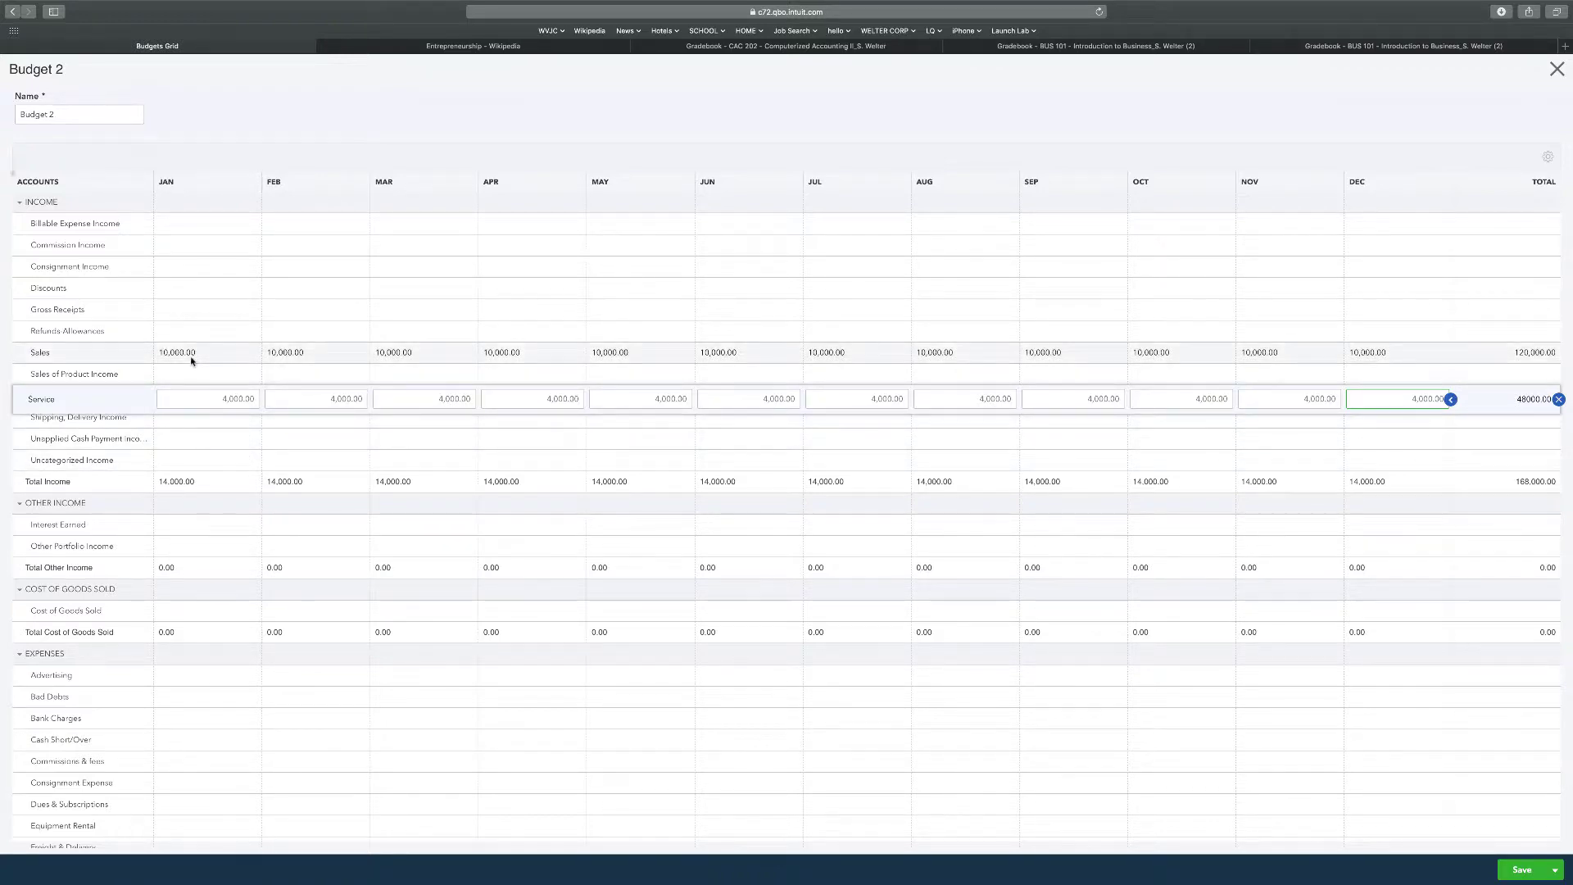
scroll(186, 492, "down", 2)
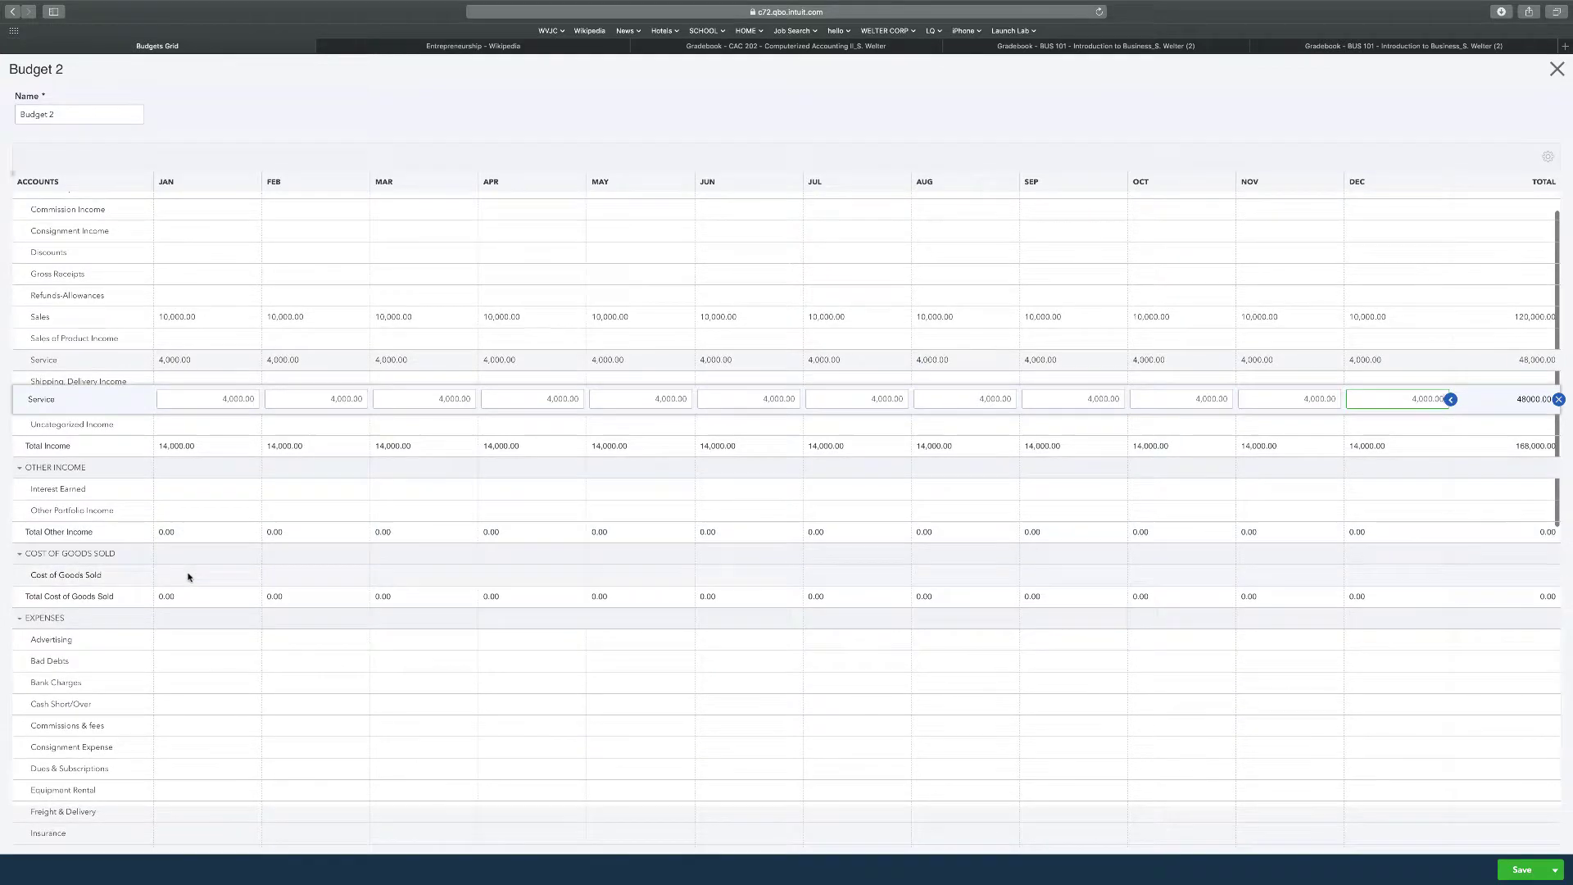
left_click(187, 575)
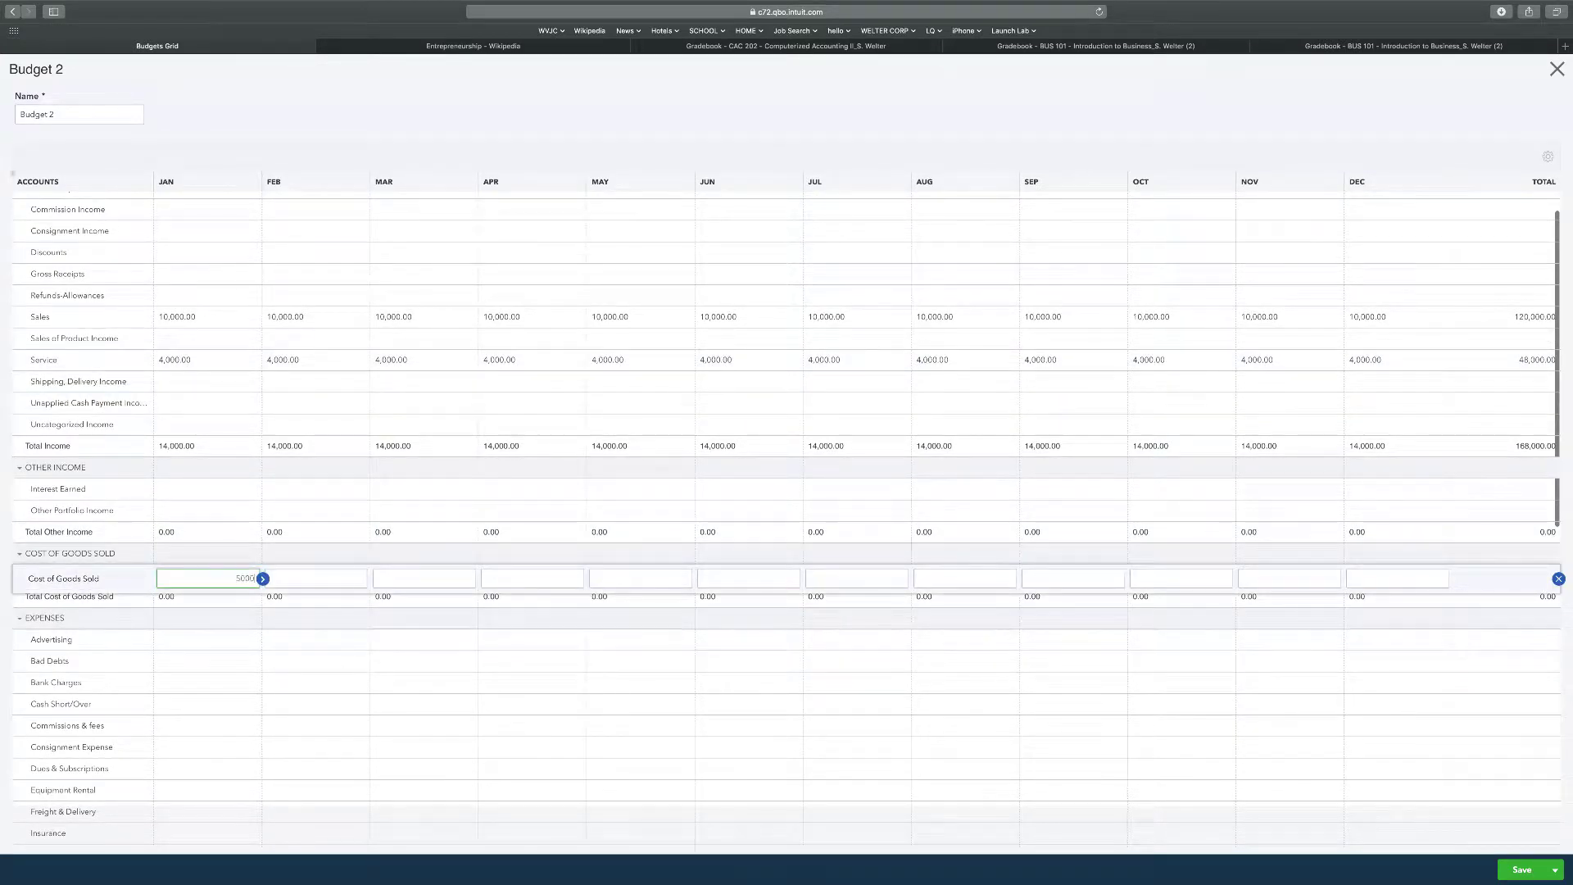
left_click(262, 578)
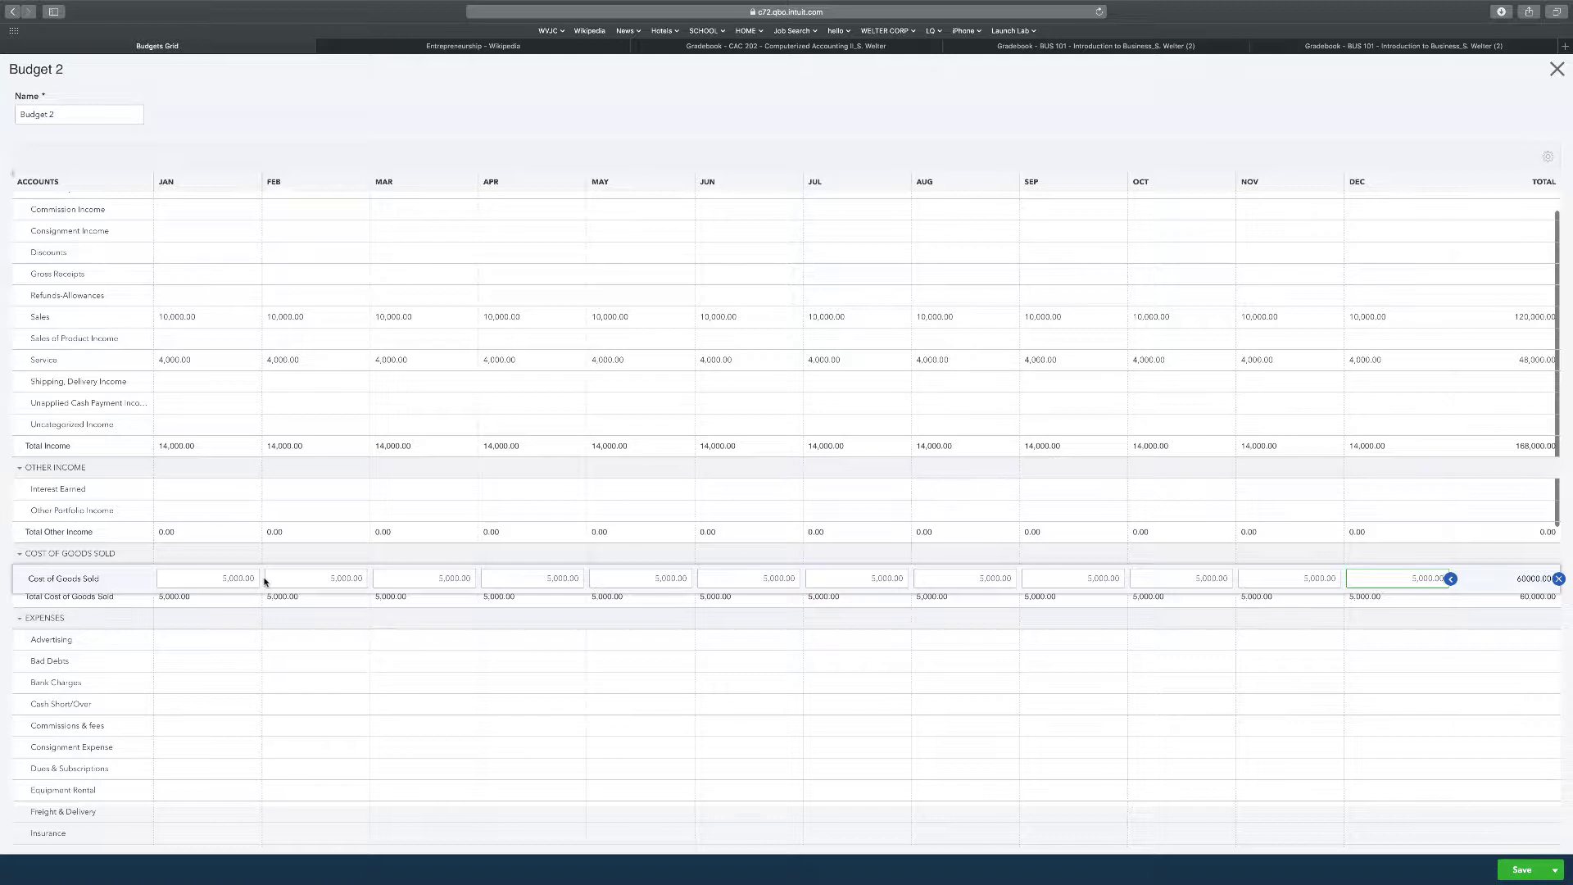
- Budget 500 Advertising, 425 Insurance and 300 Interest Expense for every month
left_click(236, 647)
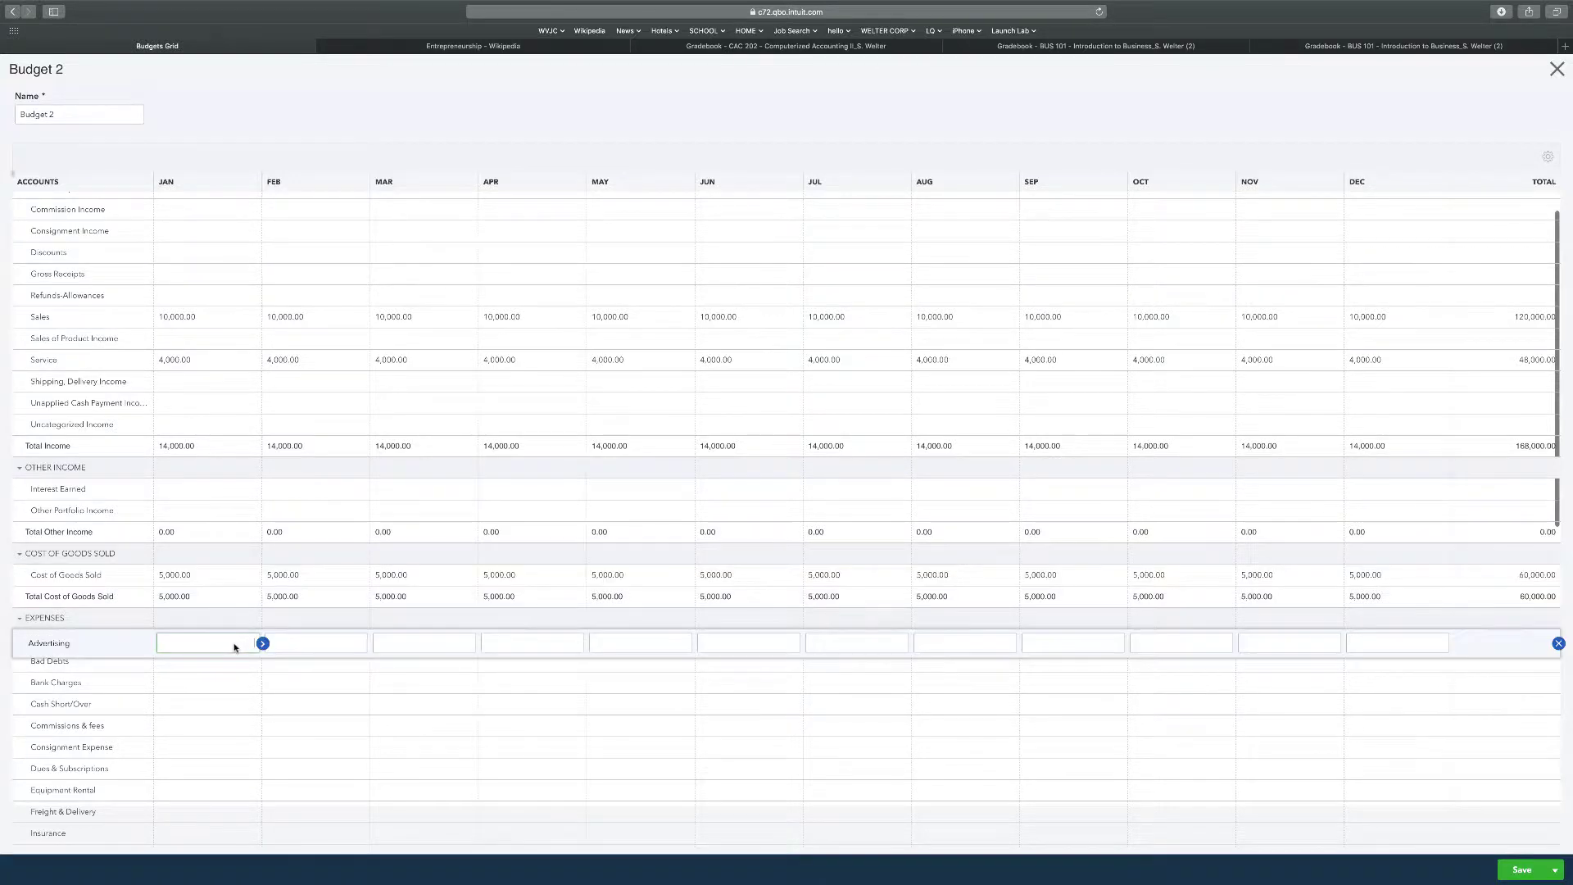
type("500")
left_click(263, 644)
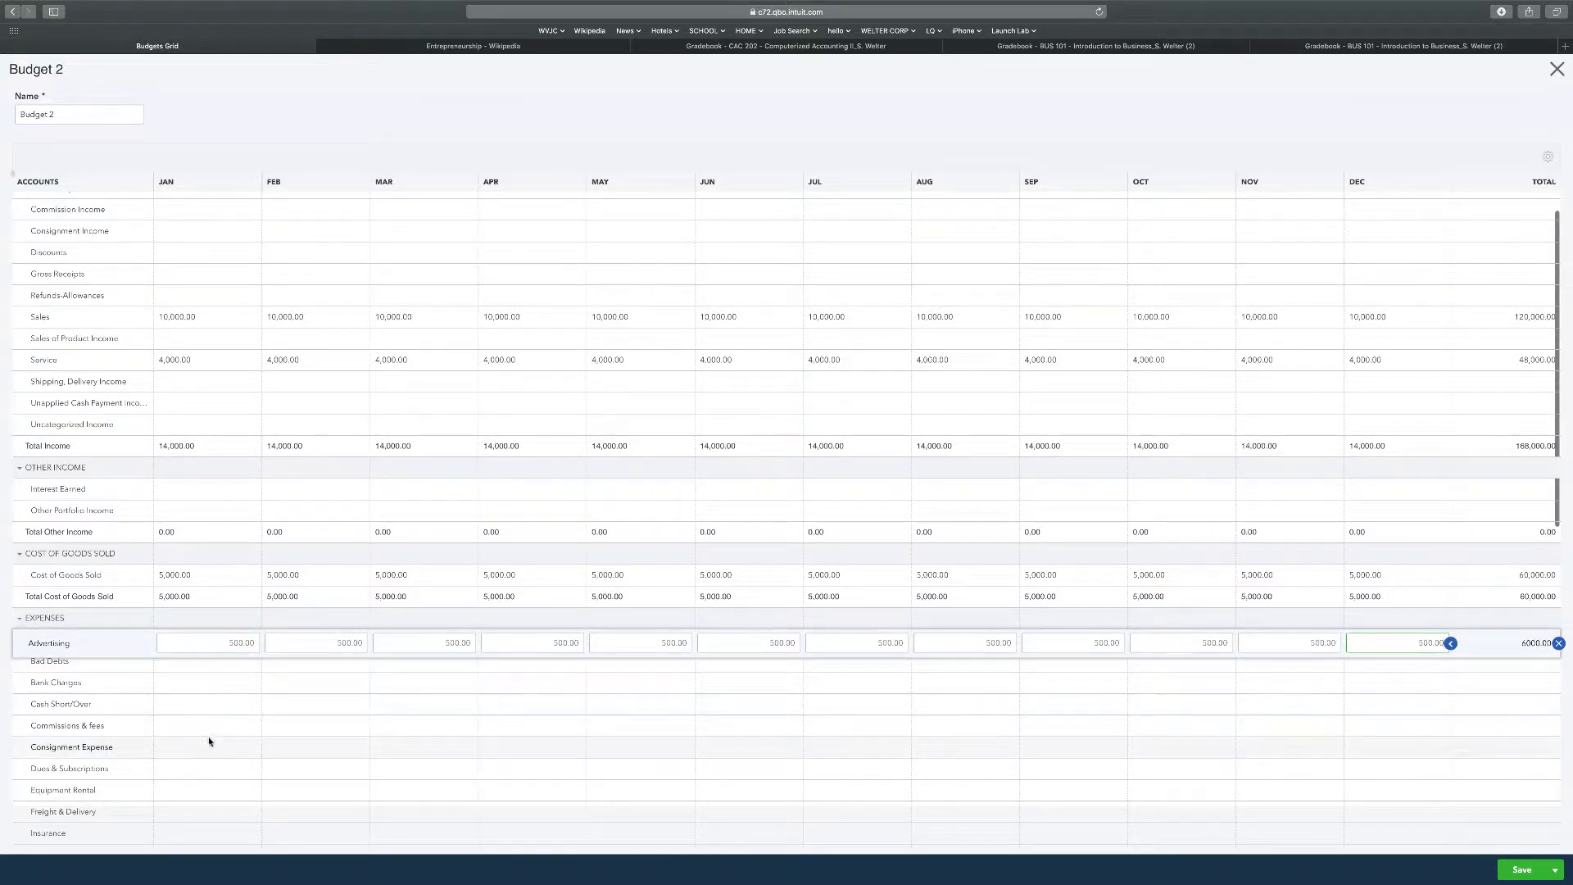
scroll(212, 744, "down", 2)
scroll(211, 745, "down", 2)
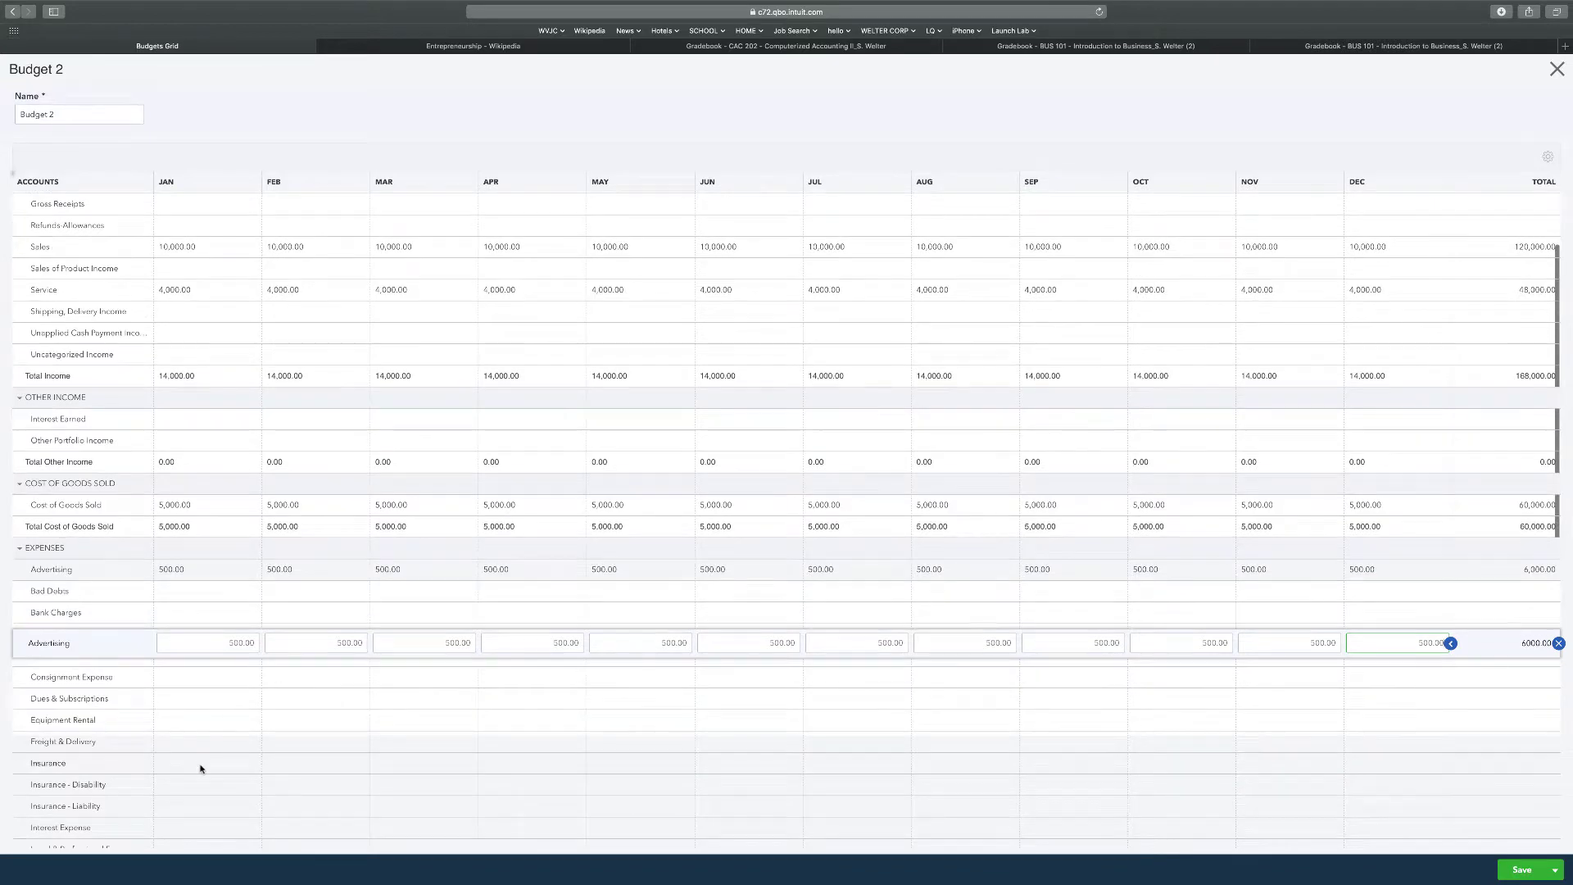
left_click(201, 766)
type("425")
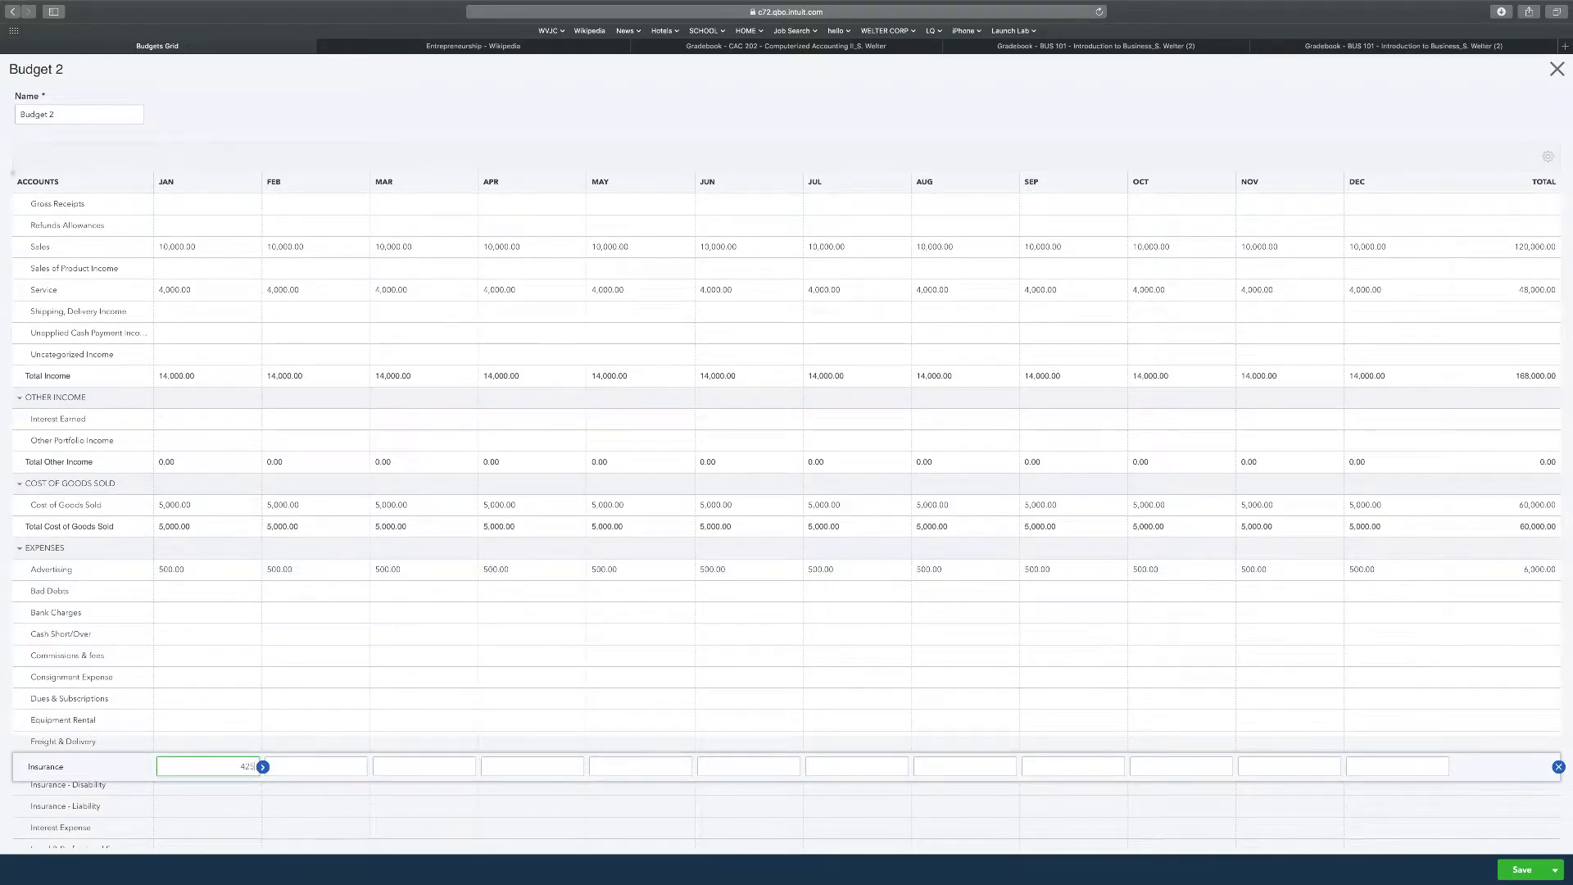
left_click(263, 767)
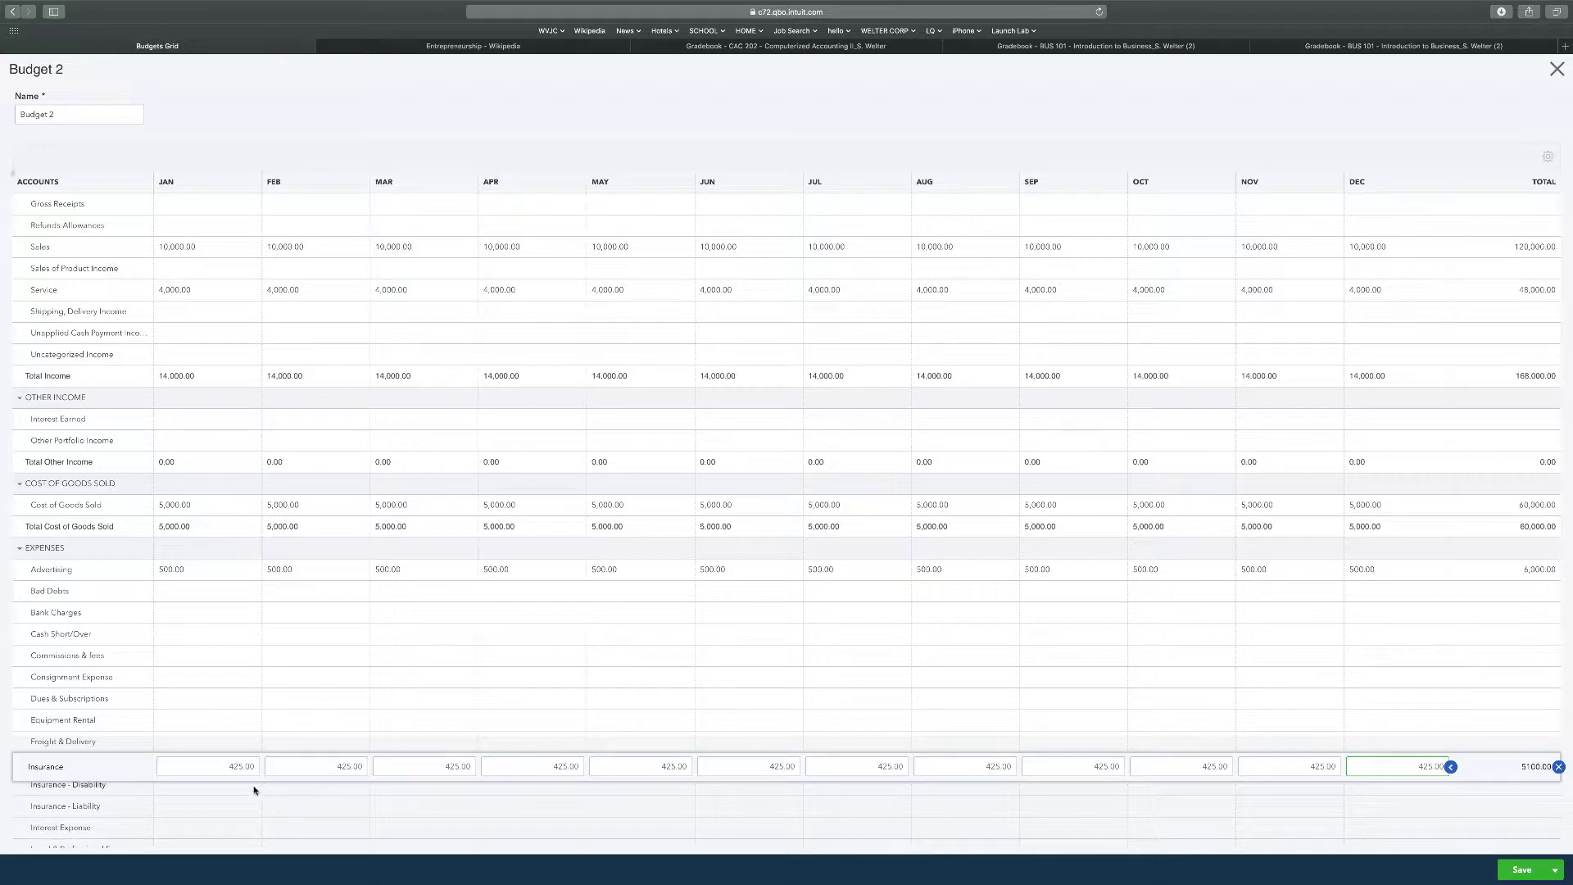
left_click(222, 828)
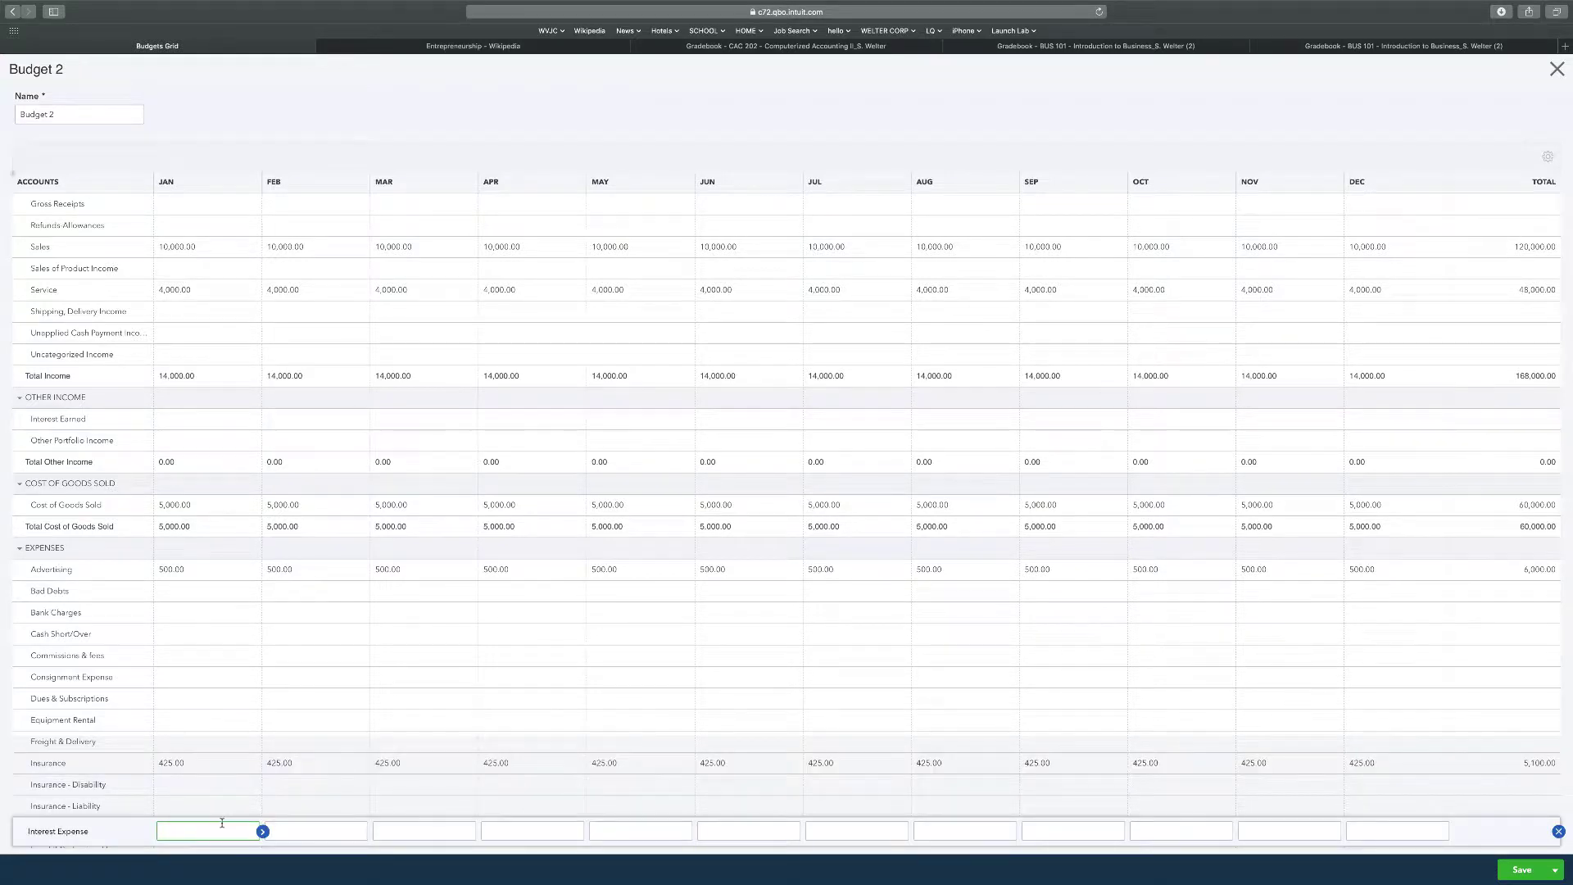
type("300")
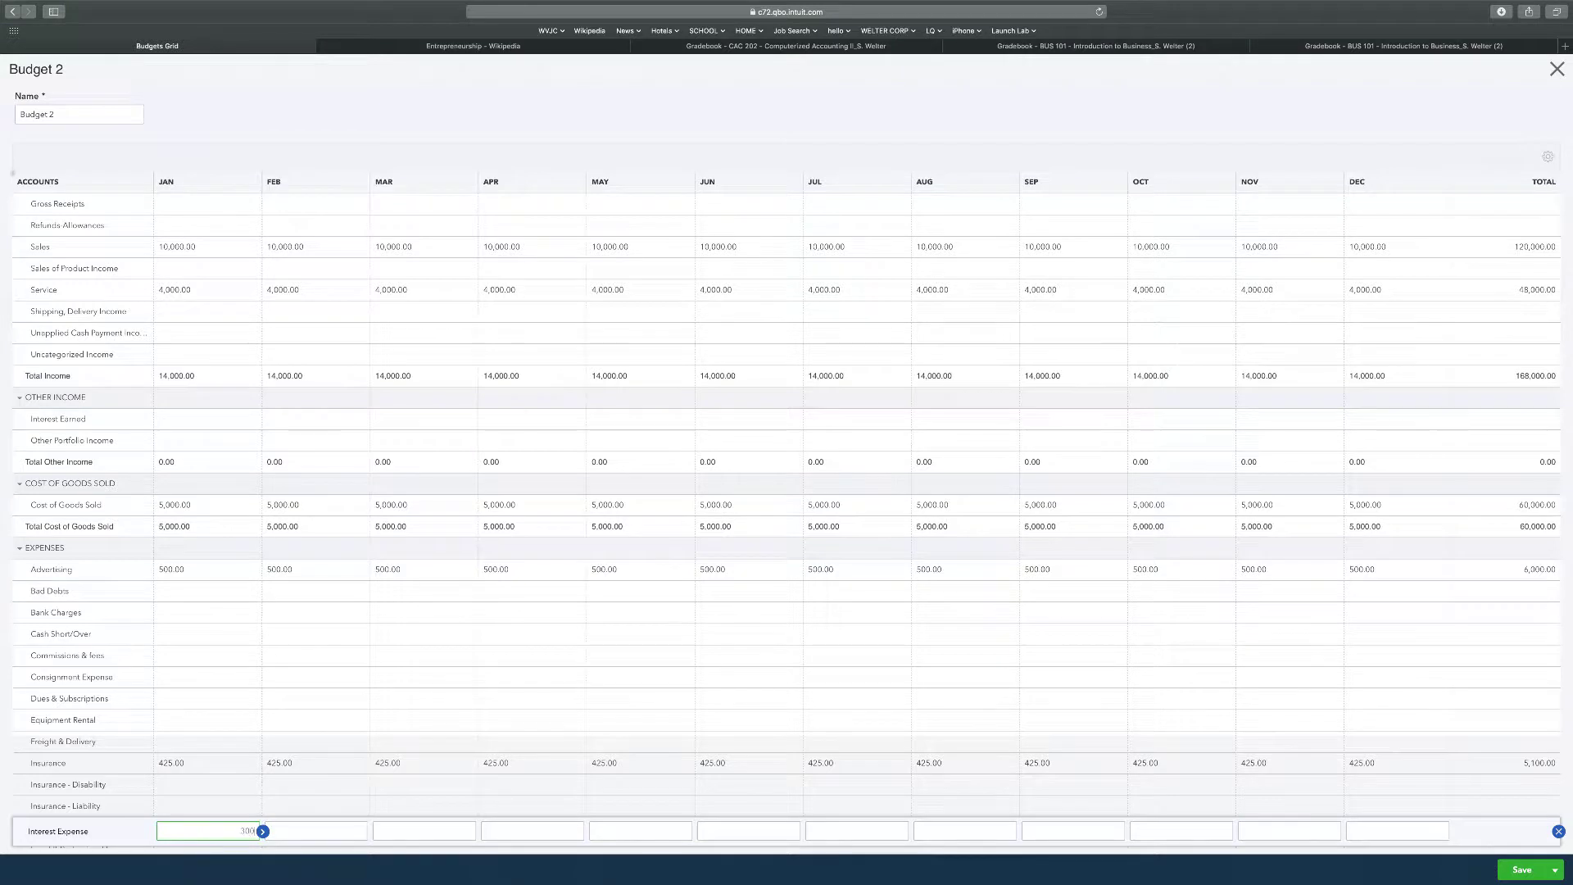
left_click(263, 831)
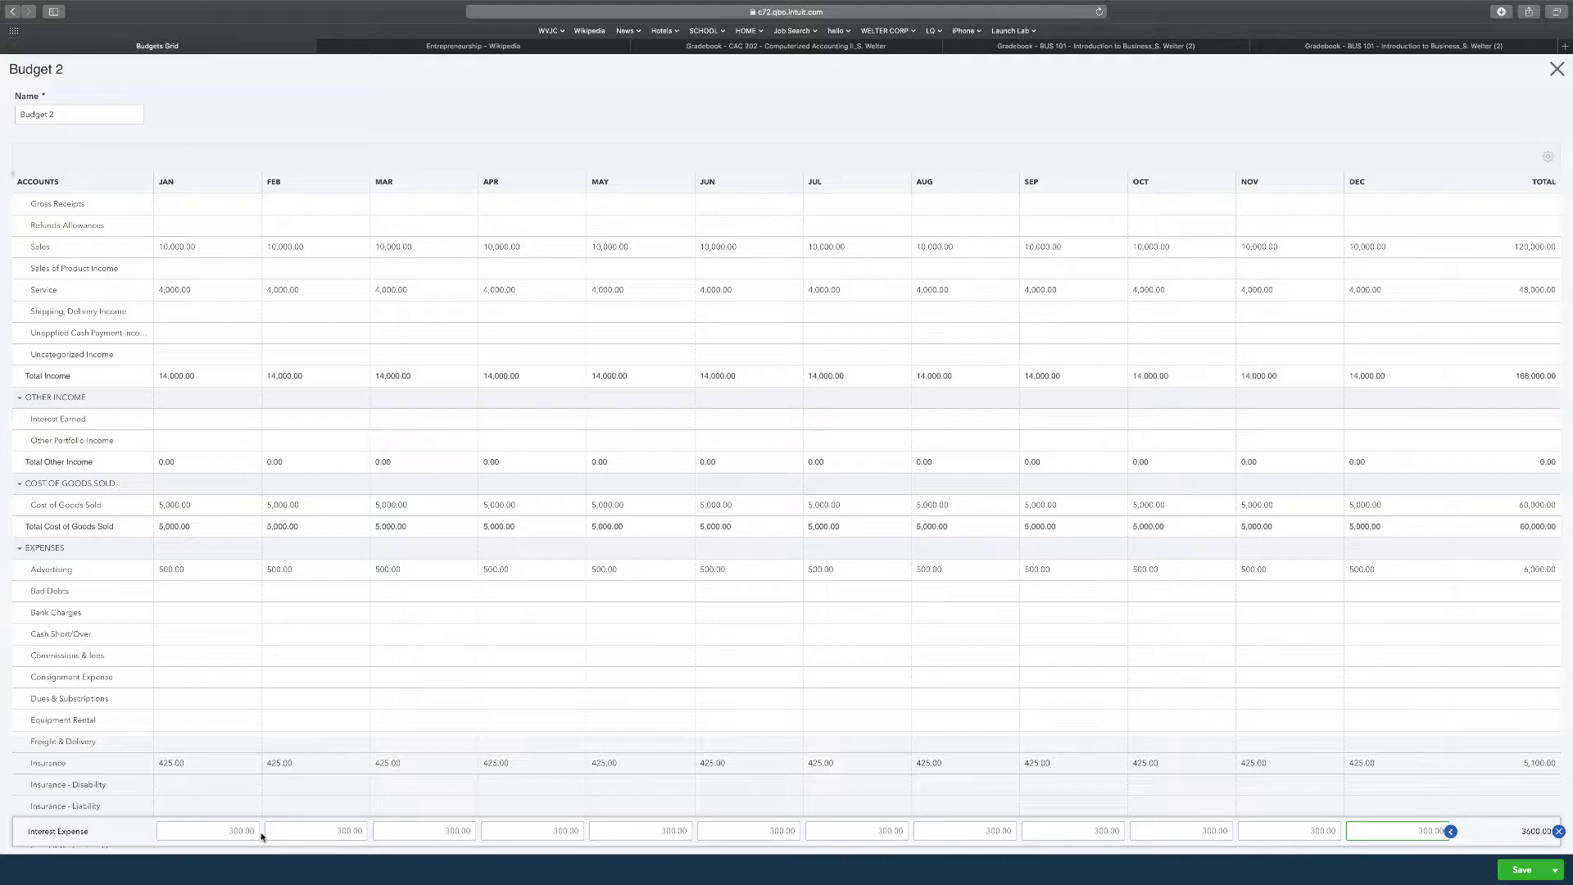
- Budget 250 Meals and Entertainment and 9,000 Payroll Expenses - Case 02 for every month
scroll(246, 790, "down", 5)
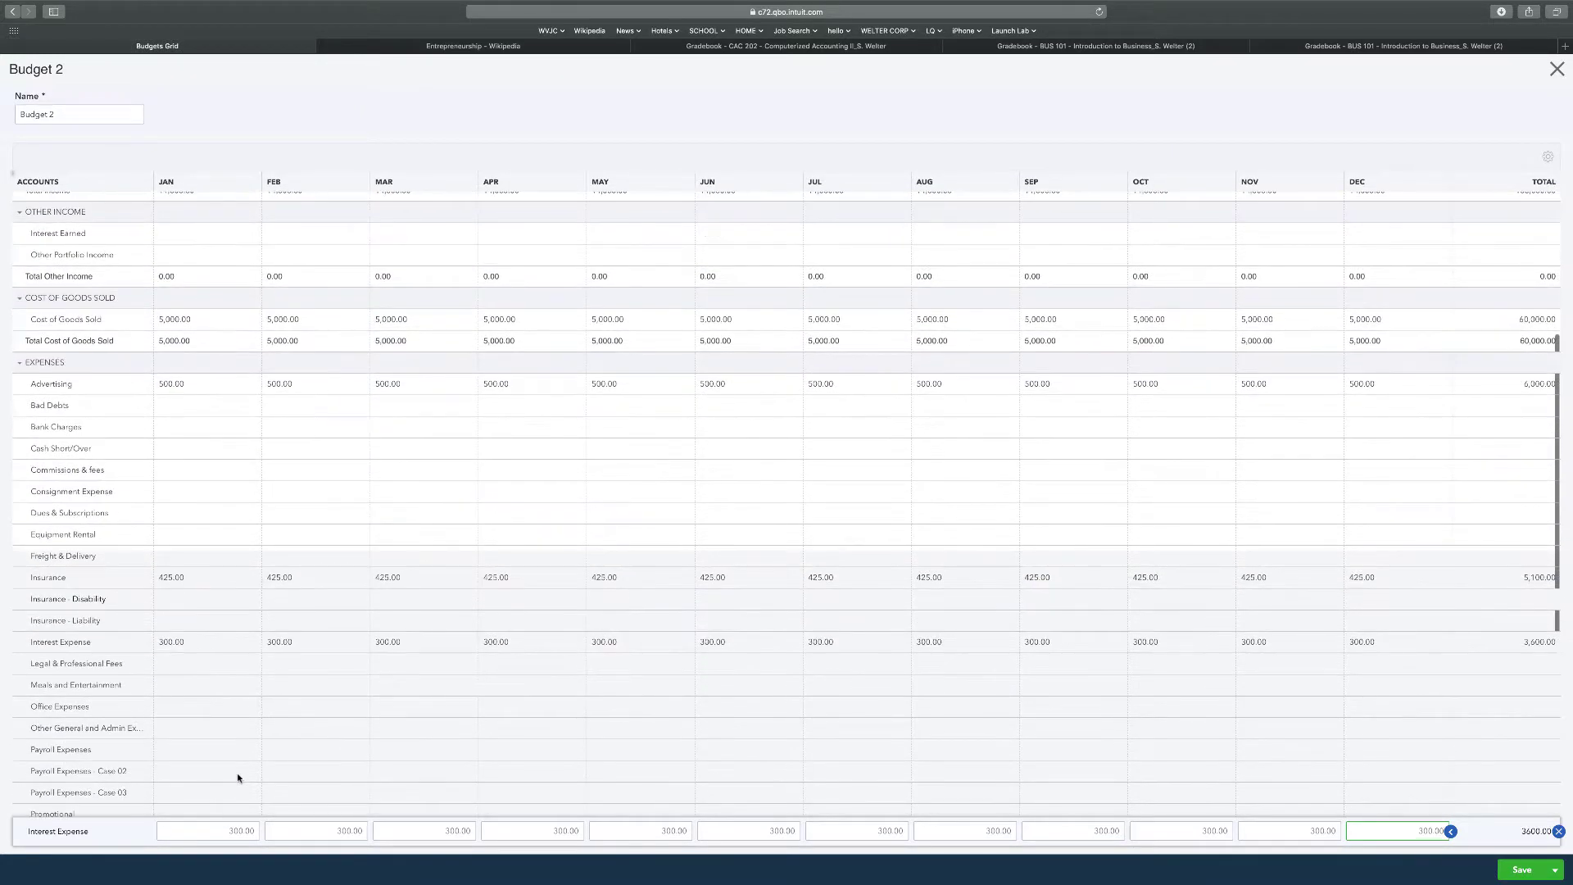
left_click(194, 684)
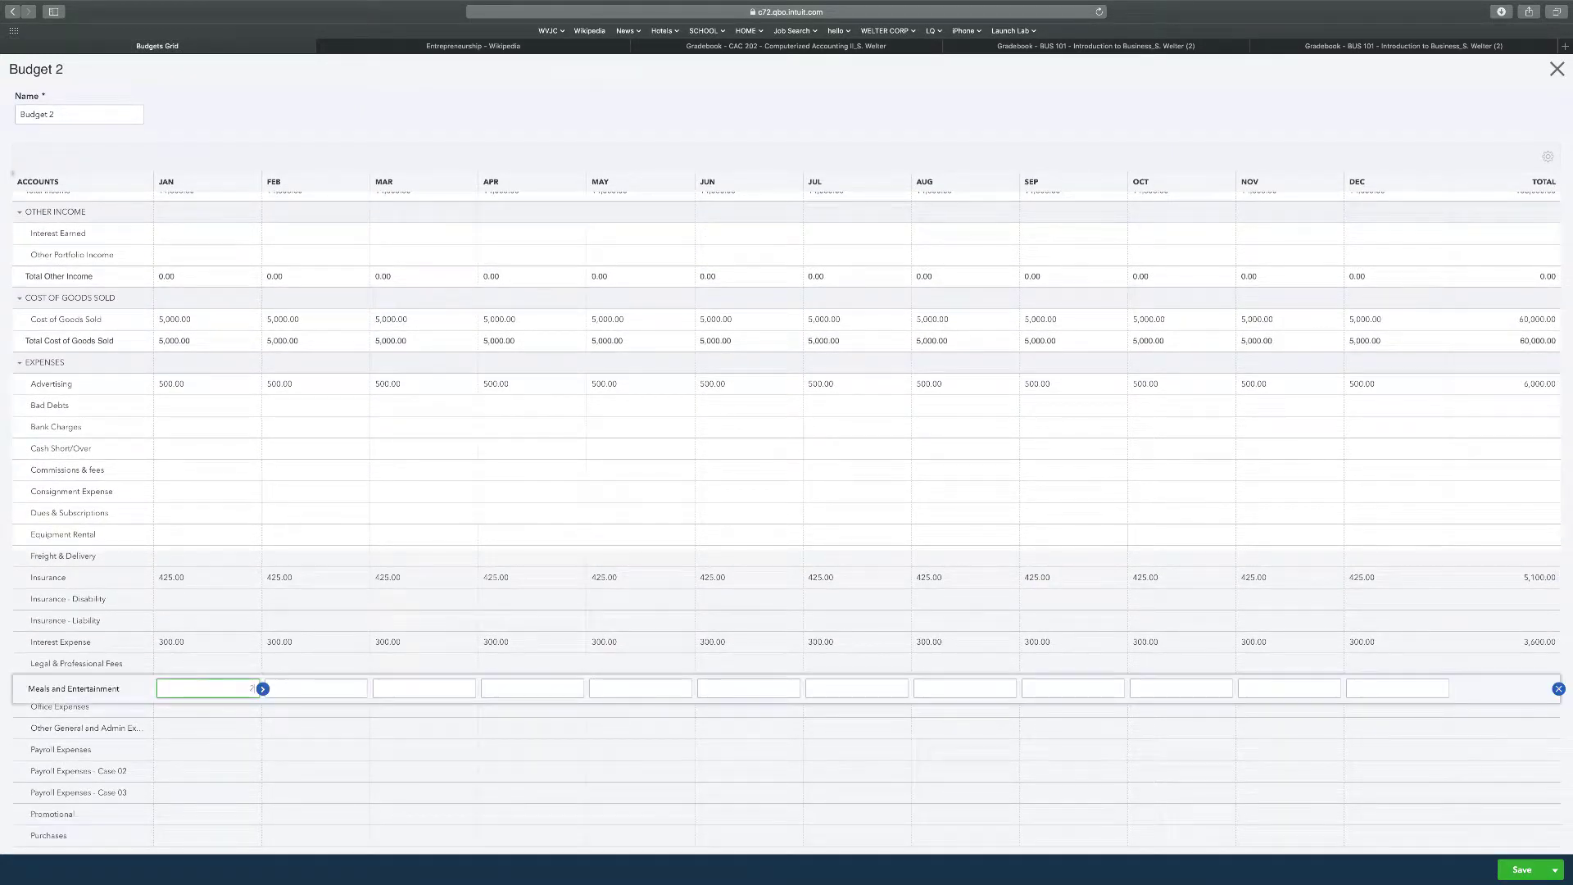
type("250")
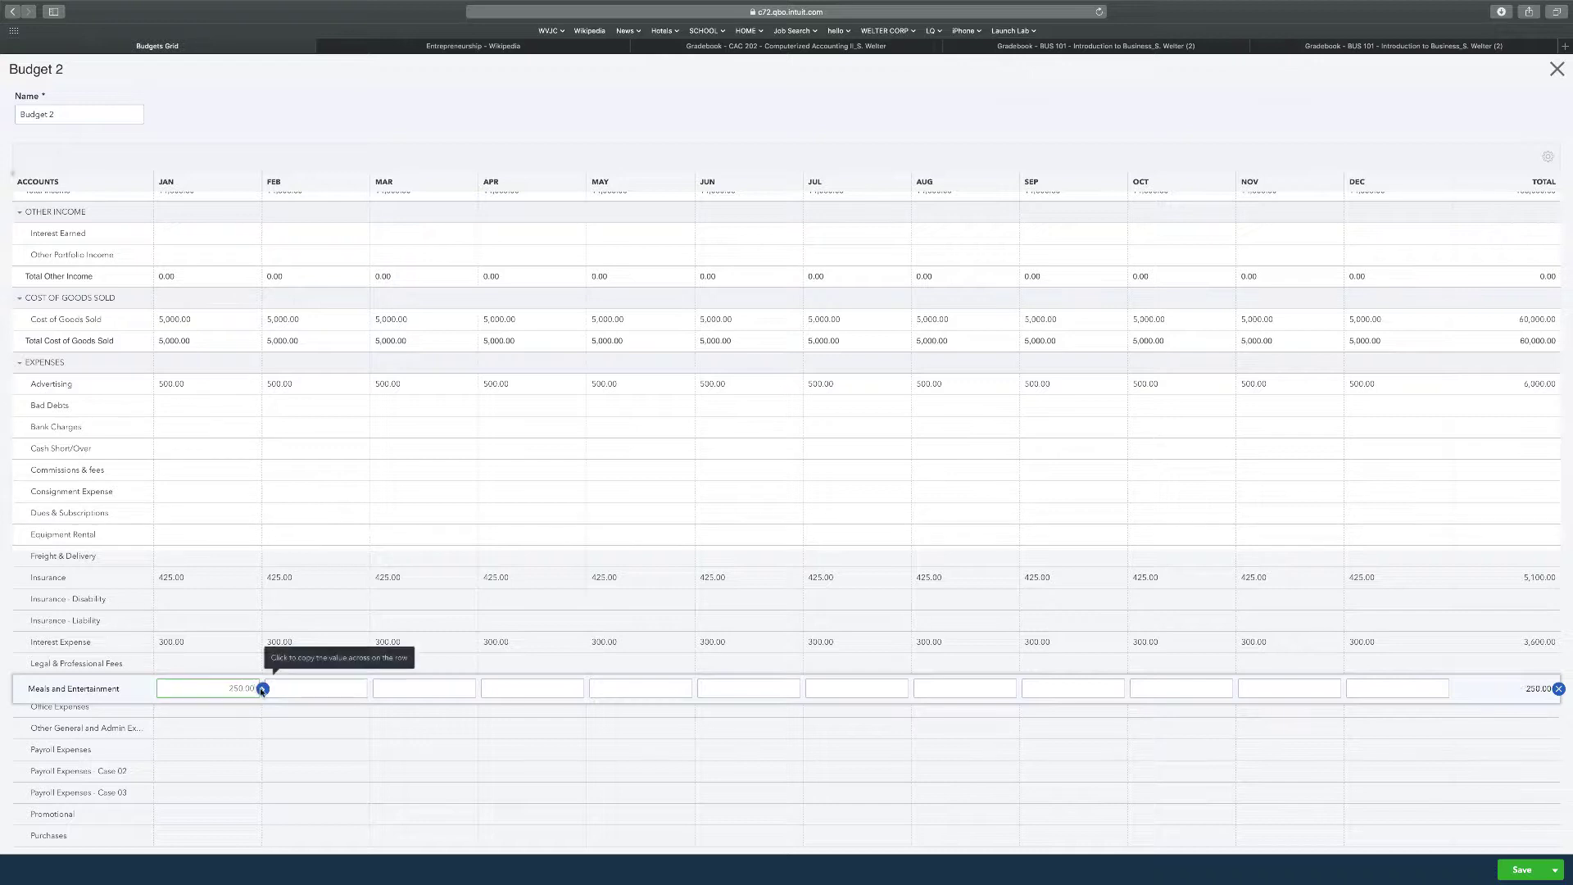
left_click(263, 689)
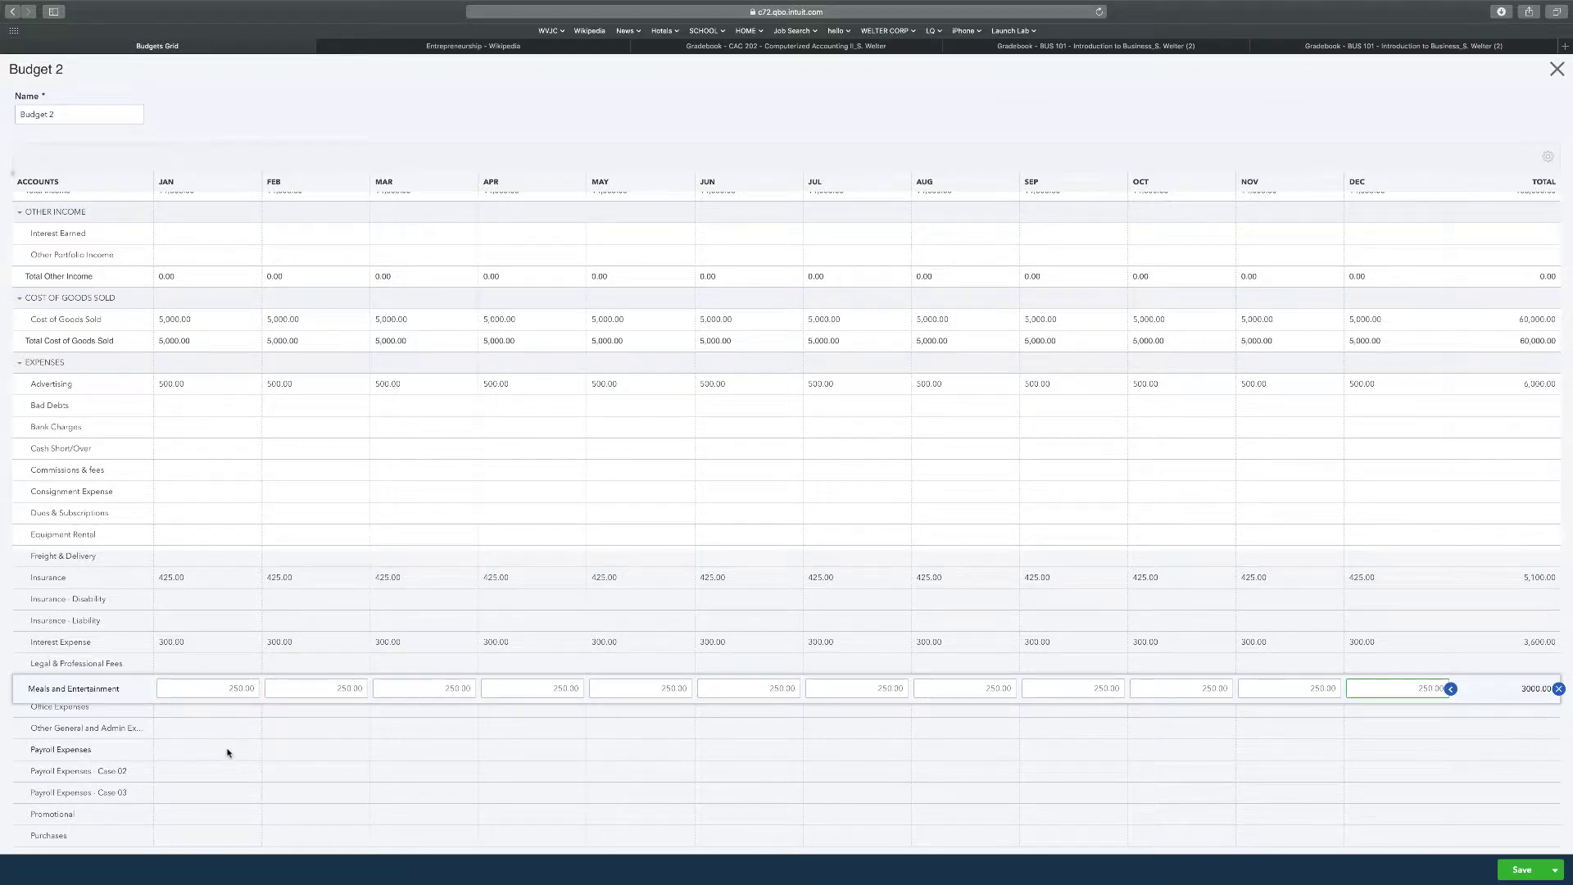
scroll(221, 744, "down", 1)
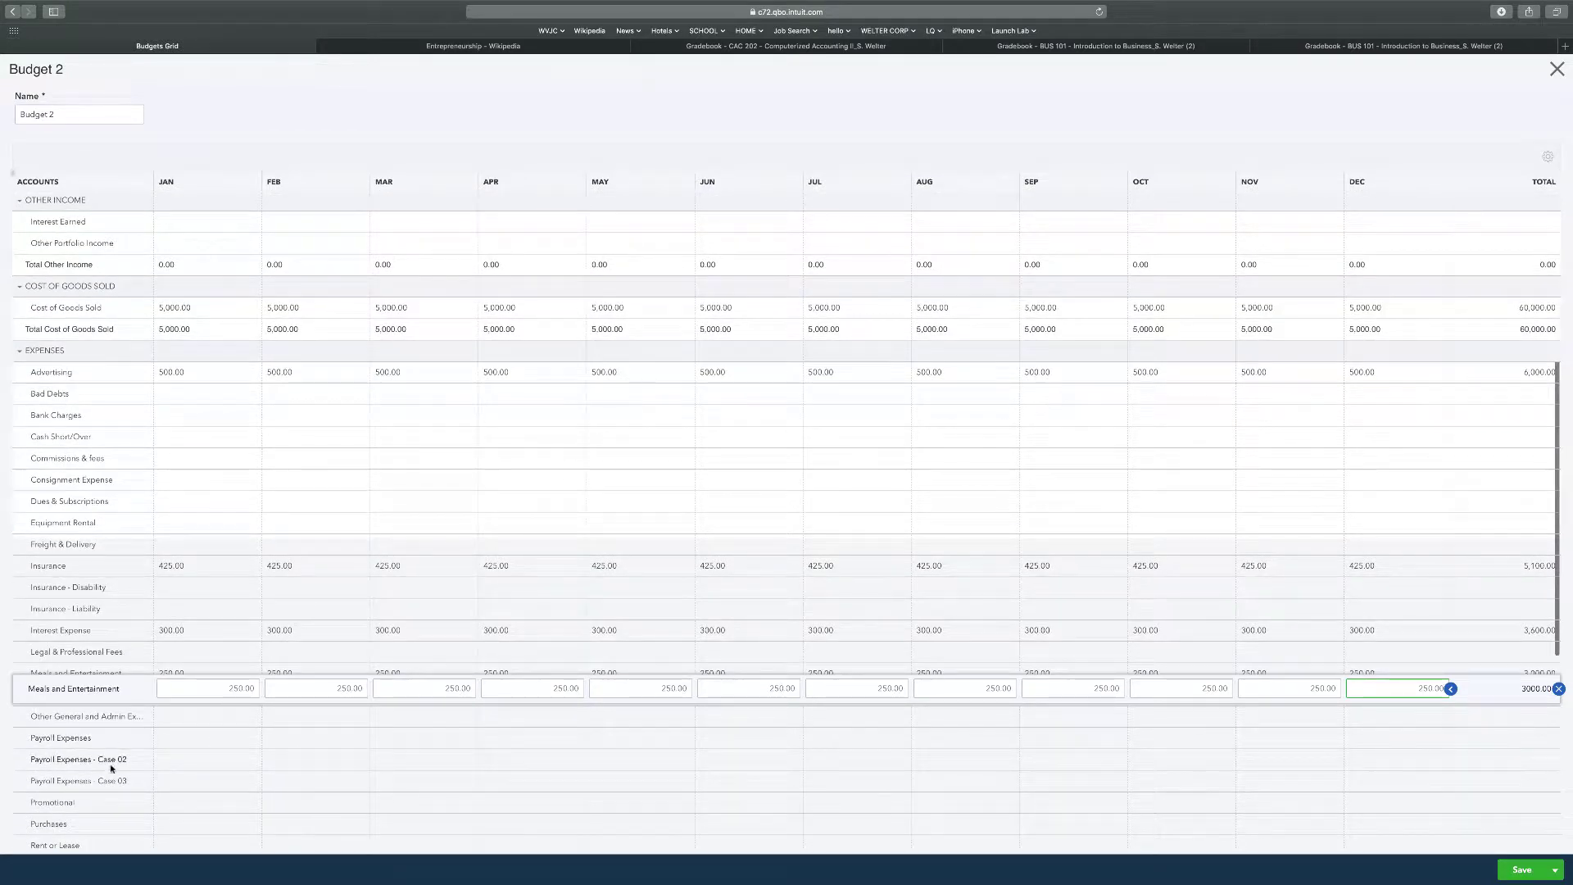
left_click(182, 762)
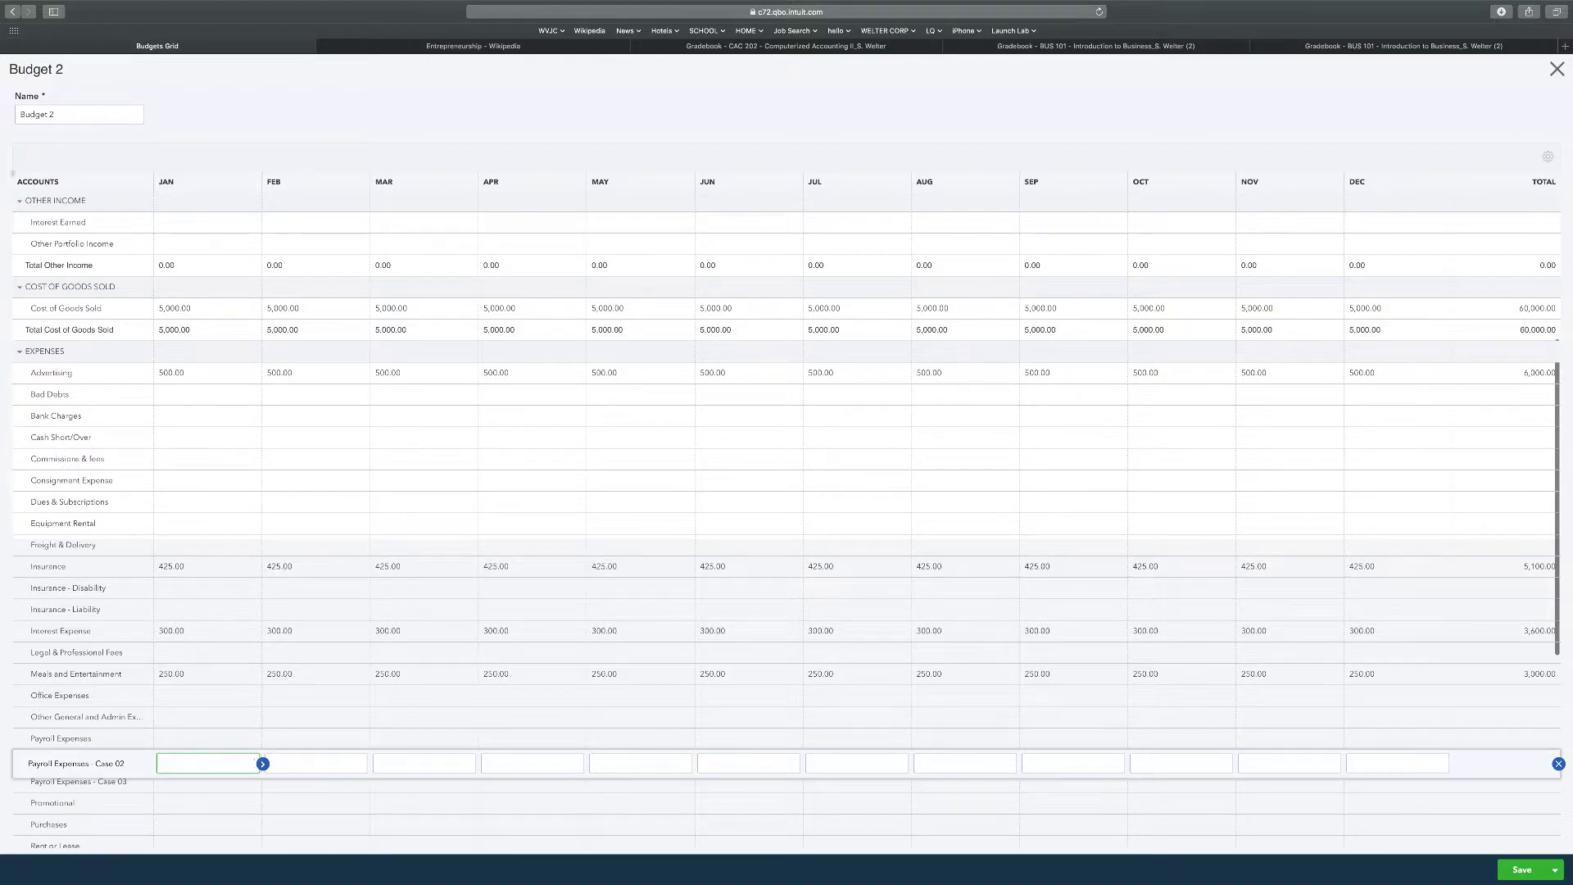
type("9000")
left_click(263, 763)
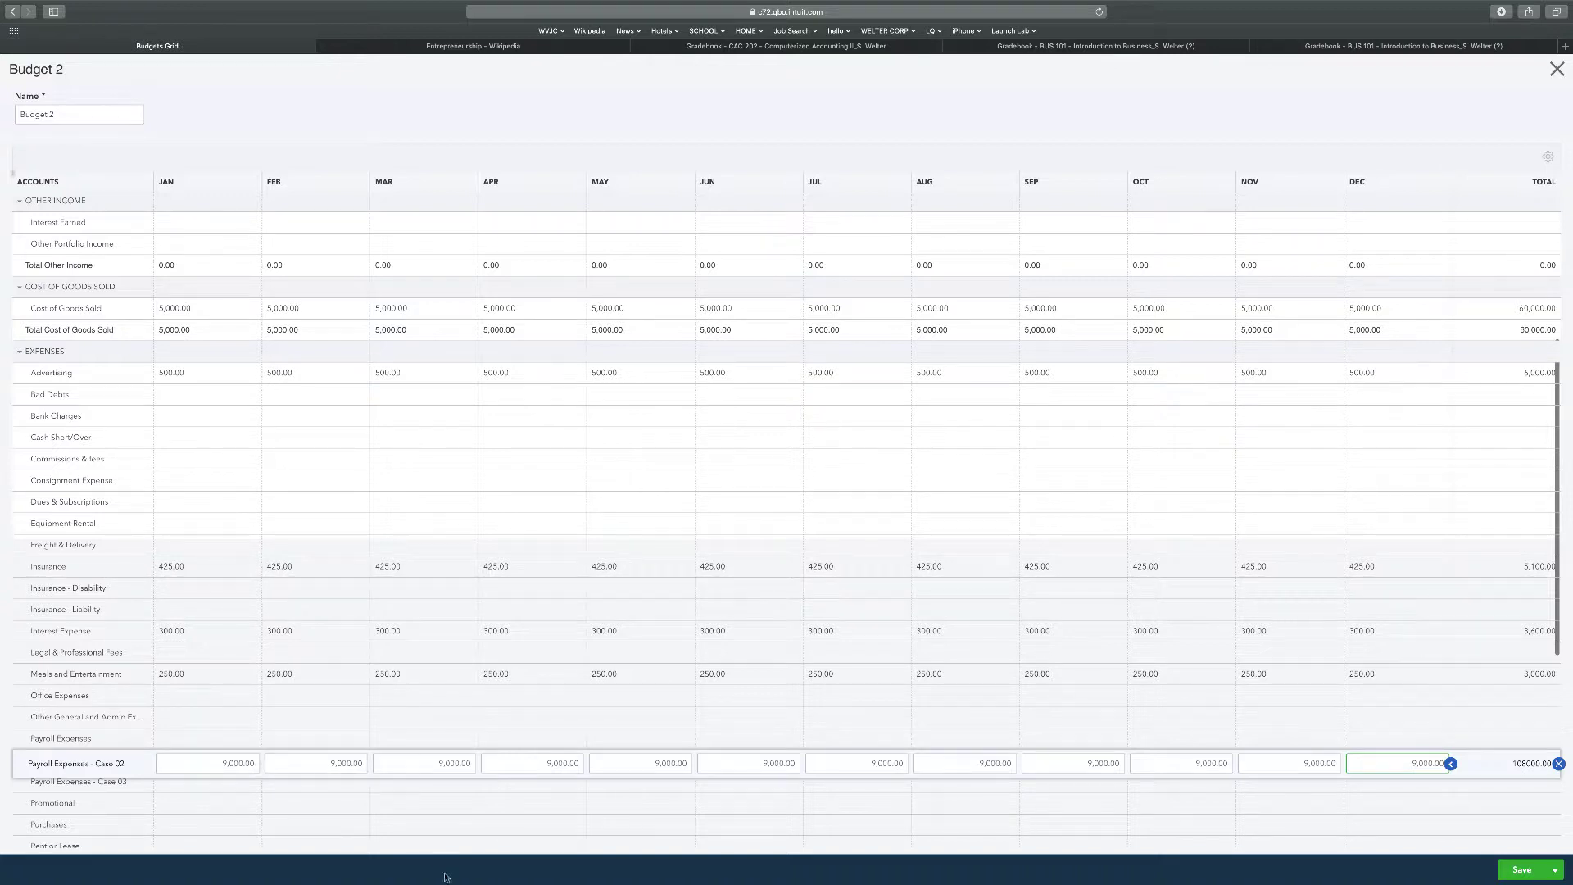
- Save Budget 2 and close the budget editor back to the Budgets list
left_click(1526, 869)
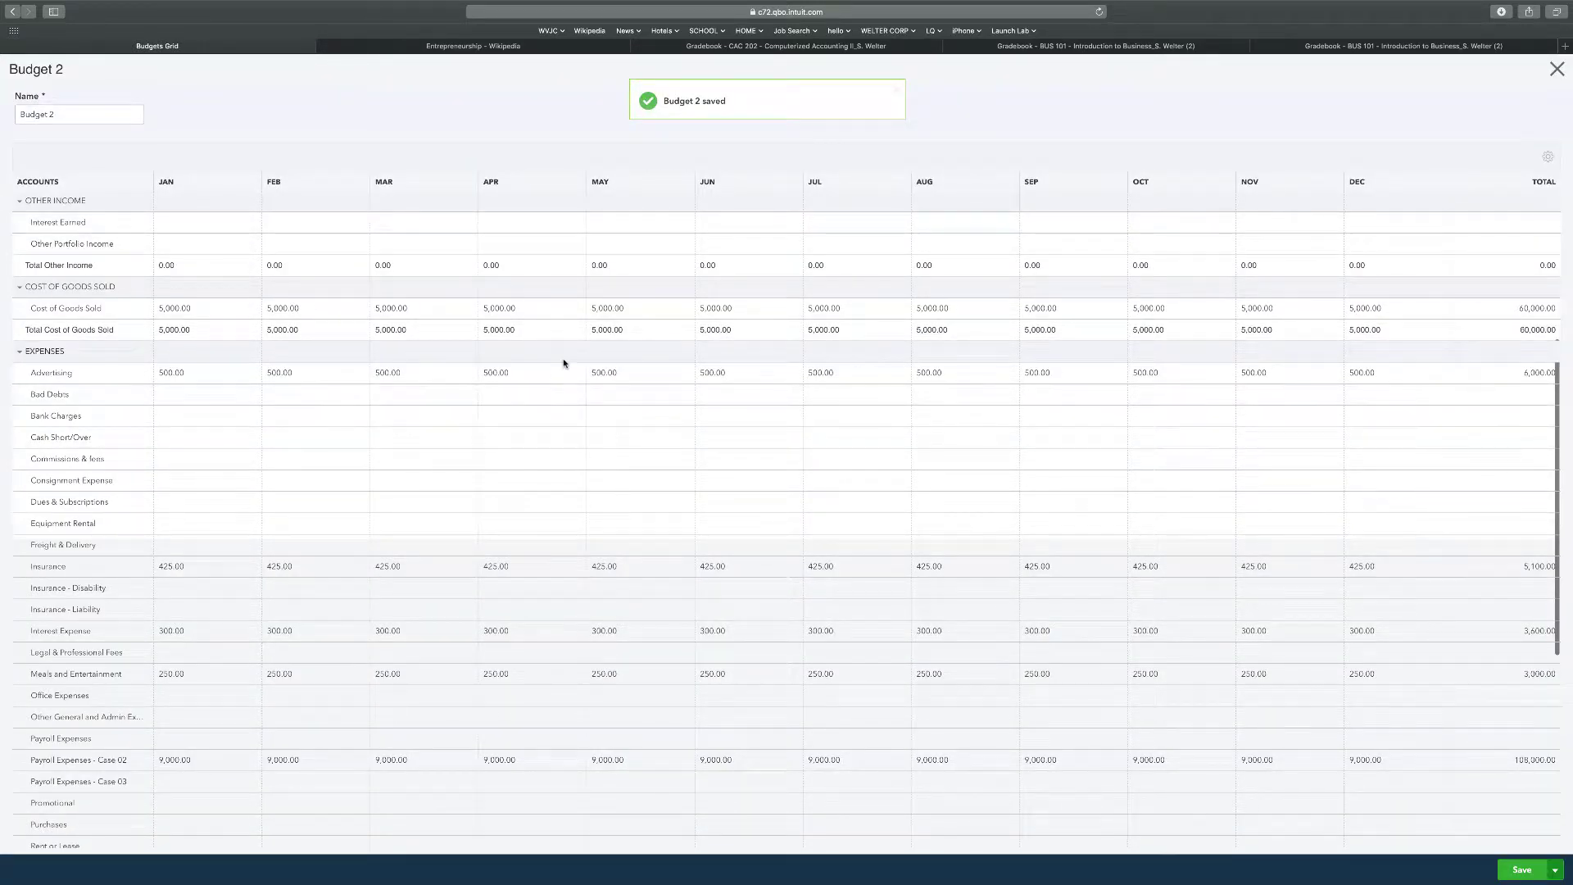
left_click(1555, 69)
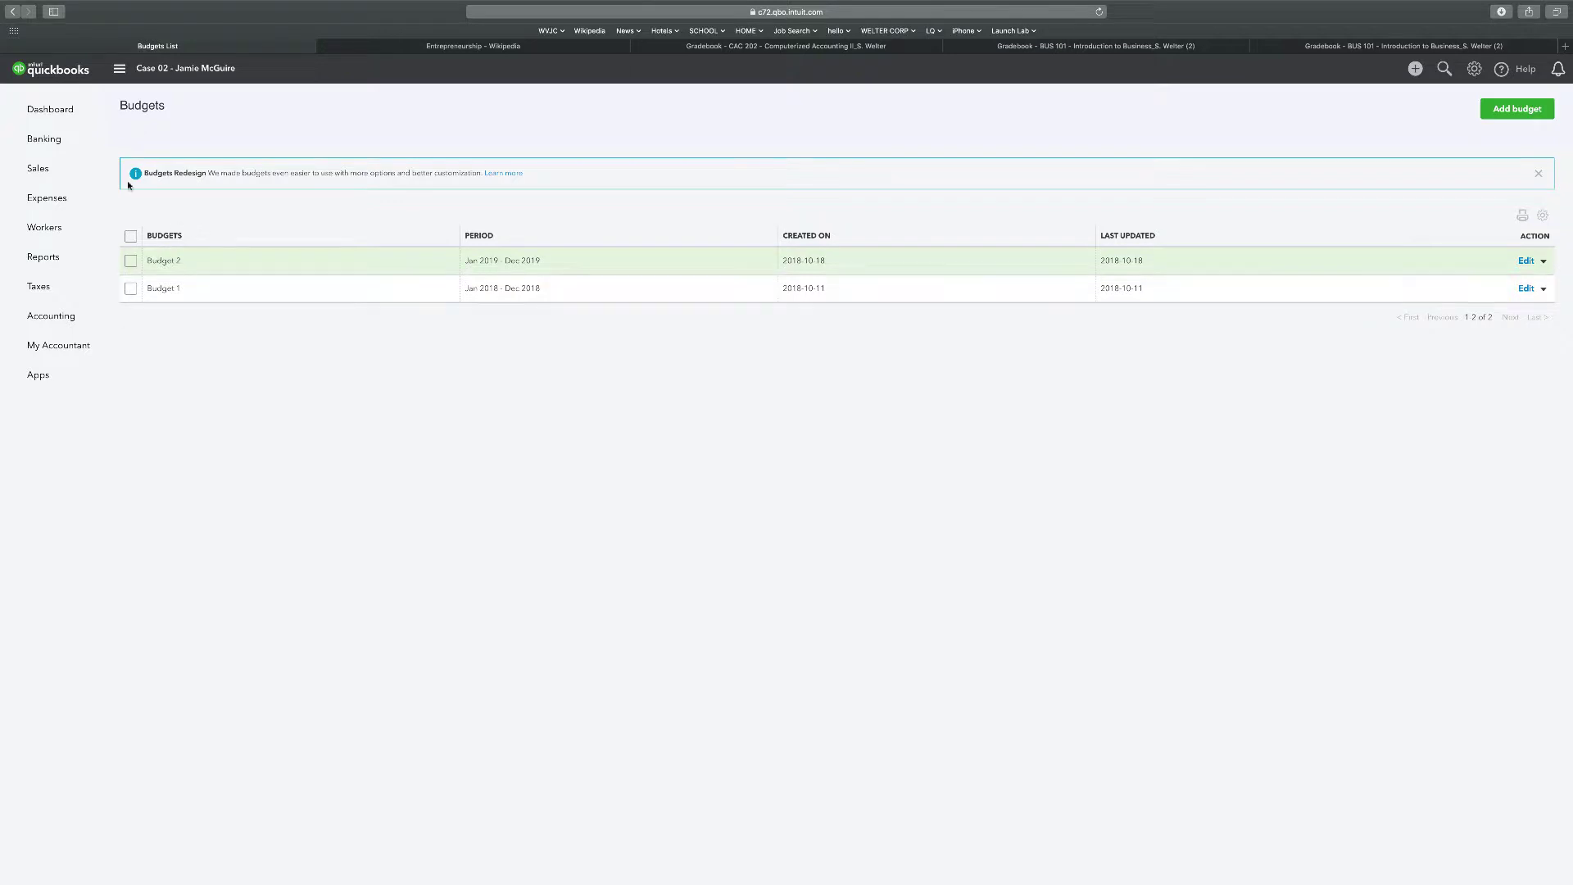
- Open the Budget vs. Actuals report from the standard reports list
left_click(40, 258)
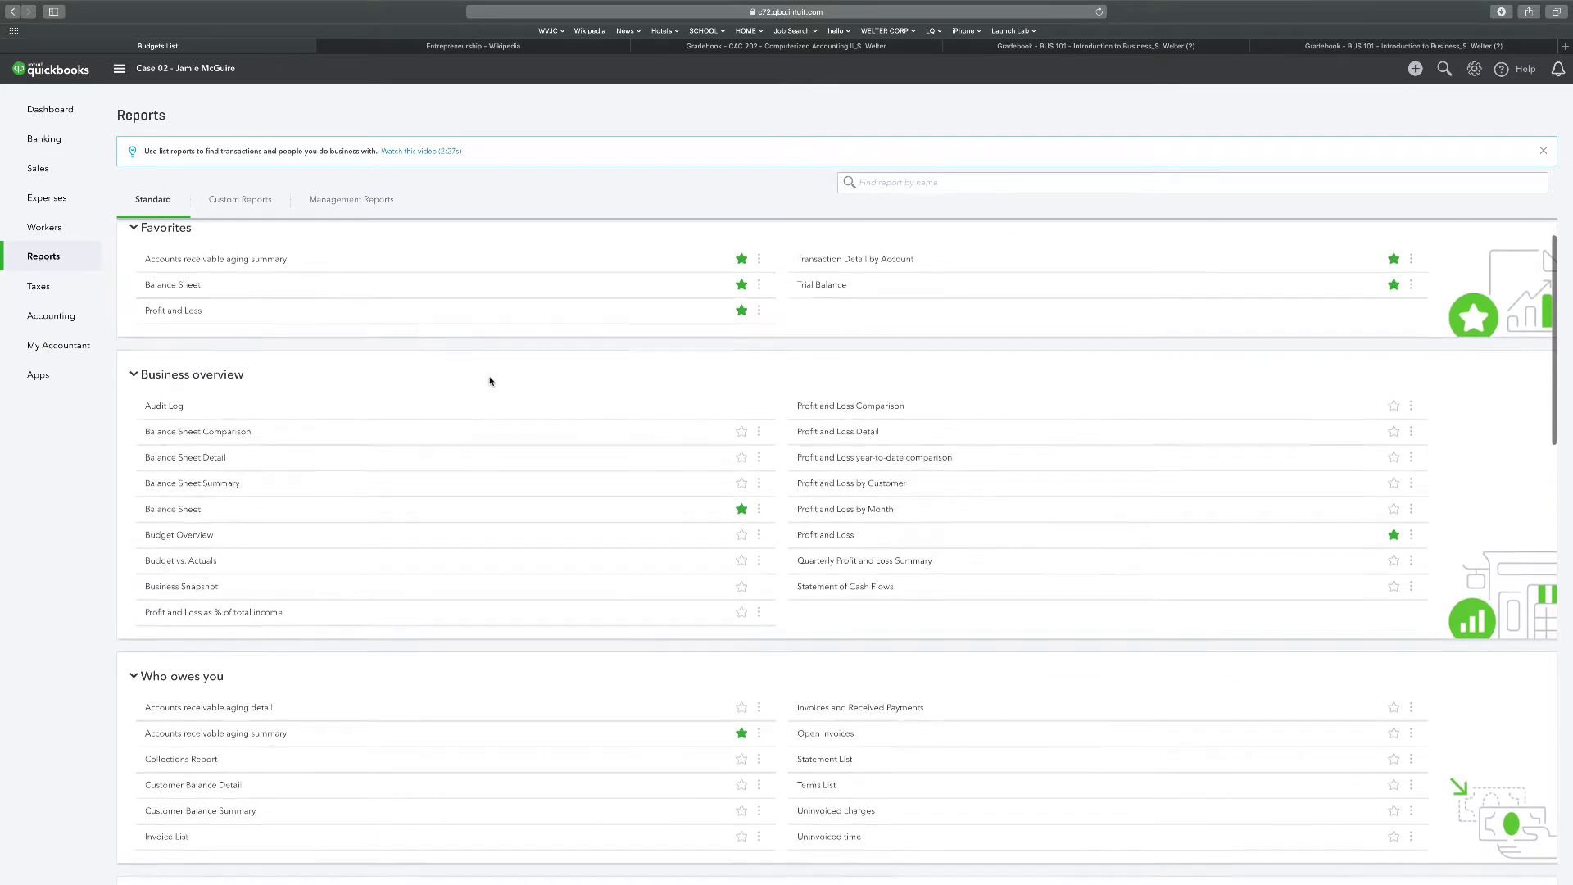
scroll(490, 380, "down", 1)
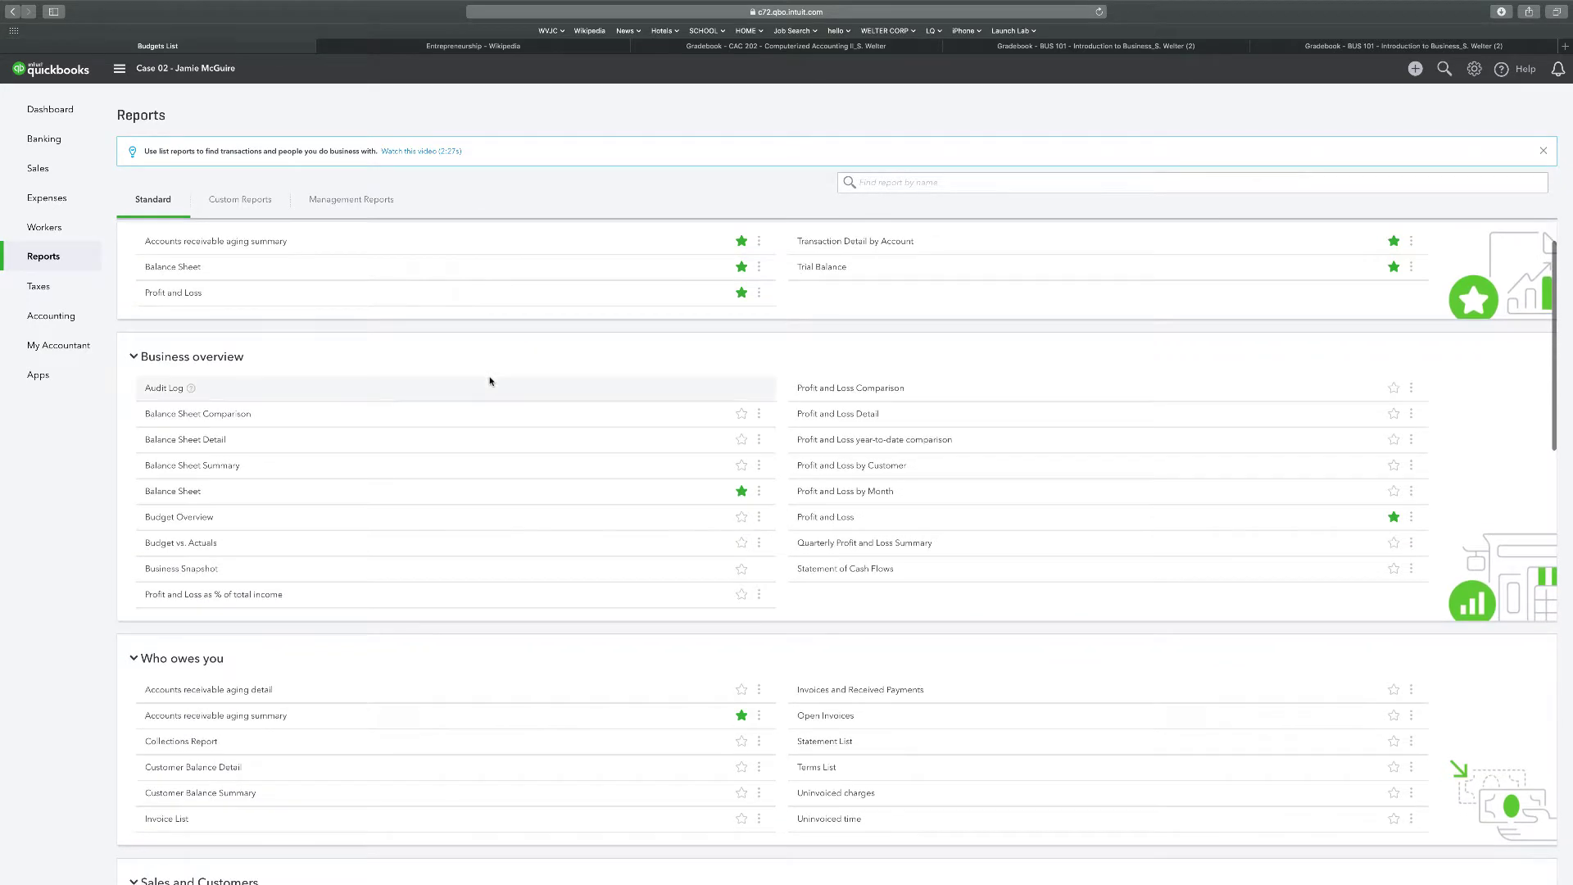
left_click(364, 205)
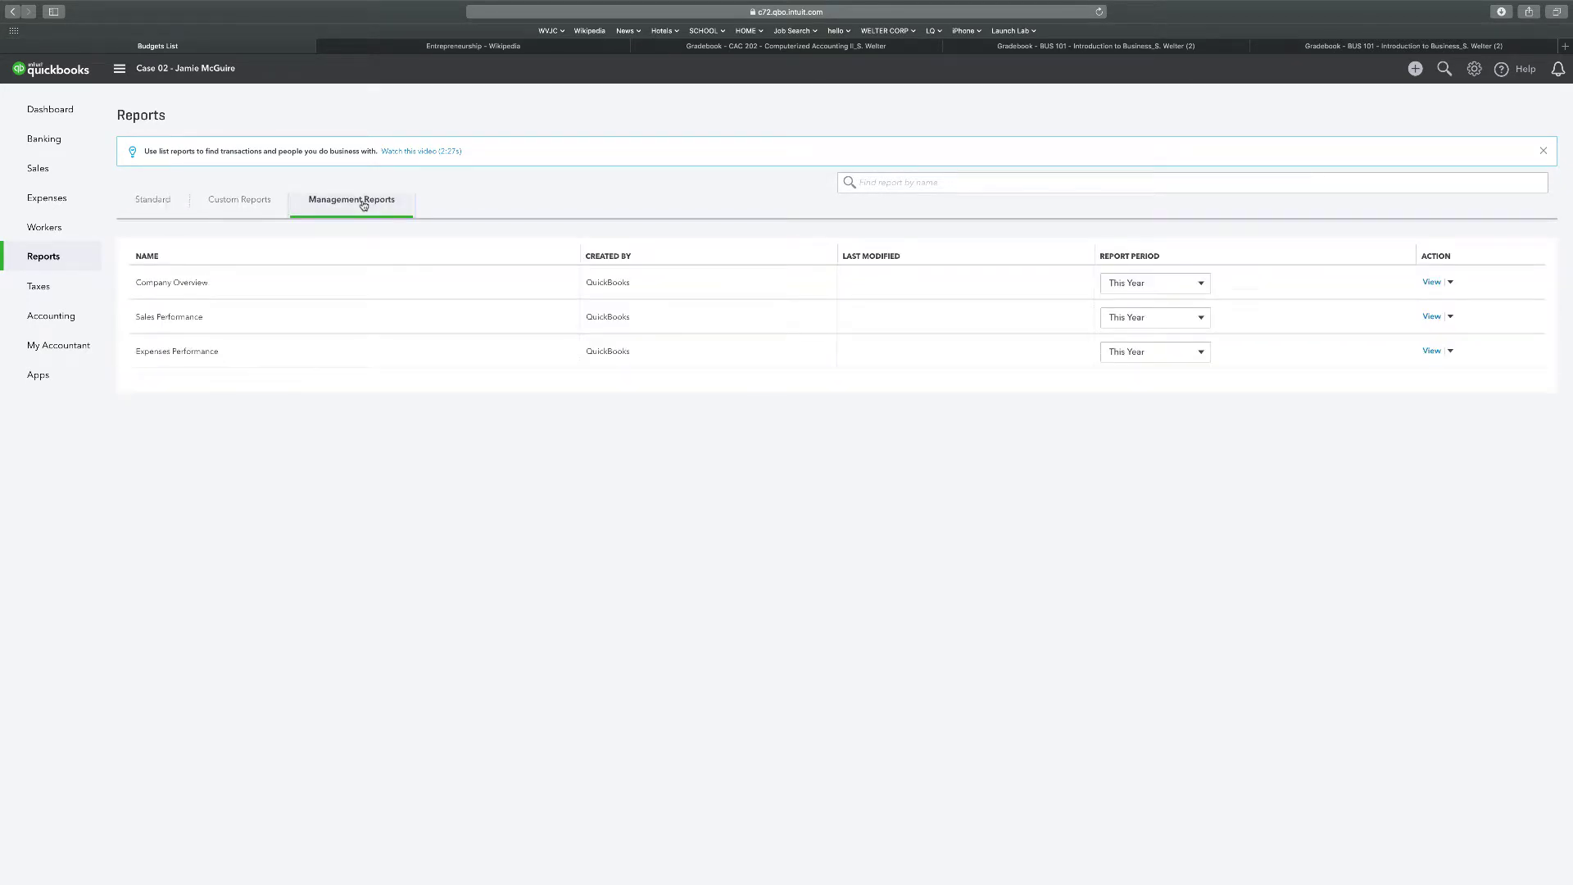
left_click(159, 203)
scroll(323, 447, "down", 1)
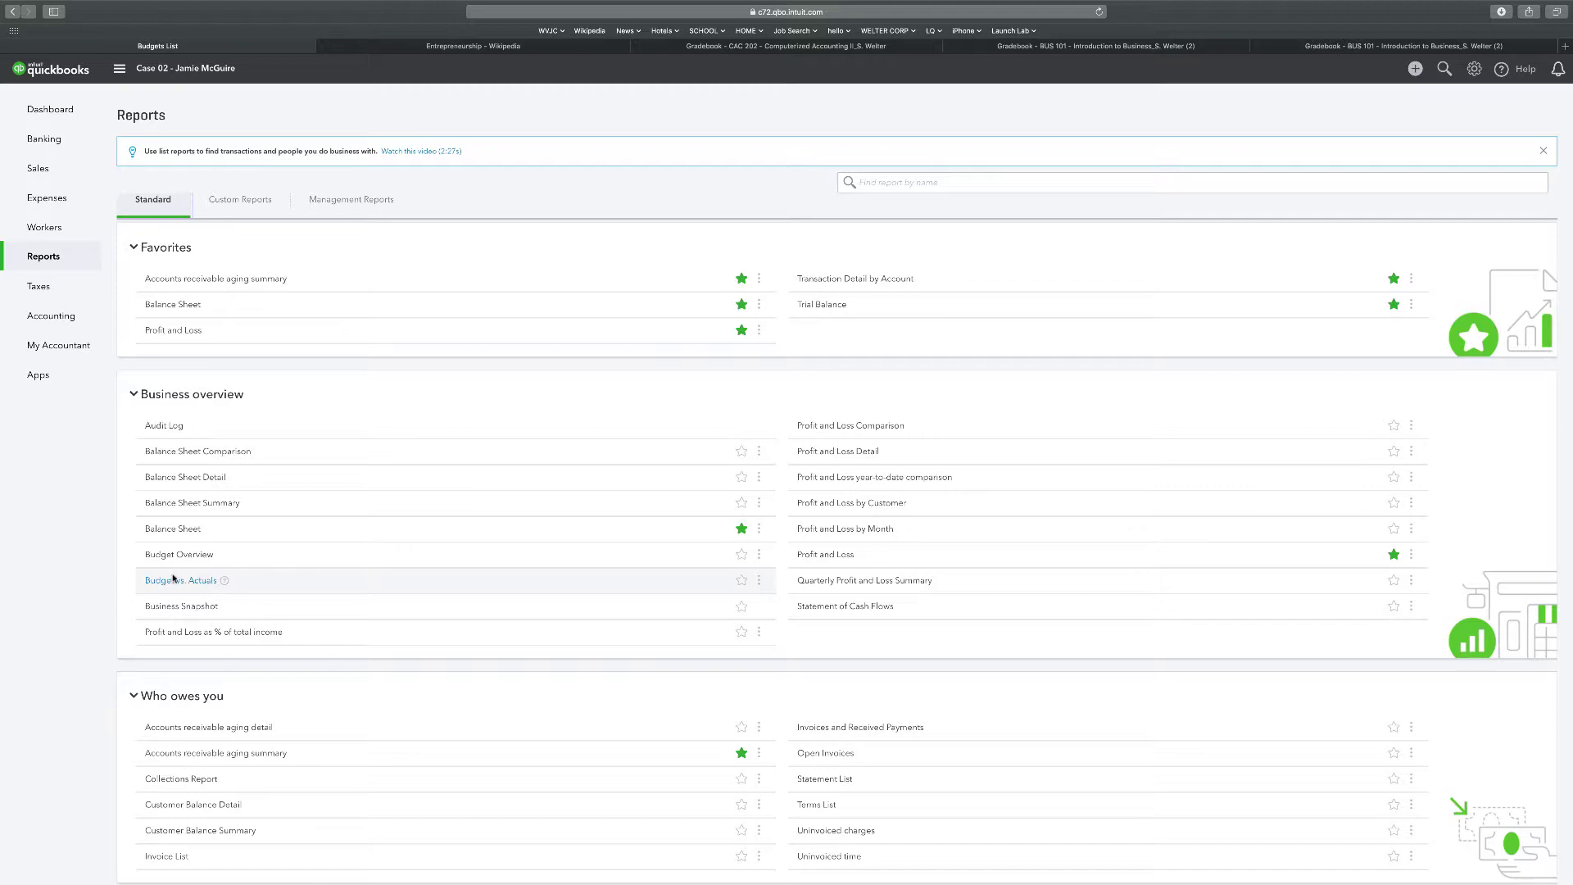
left_click(195, 581)
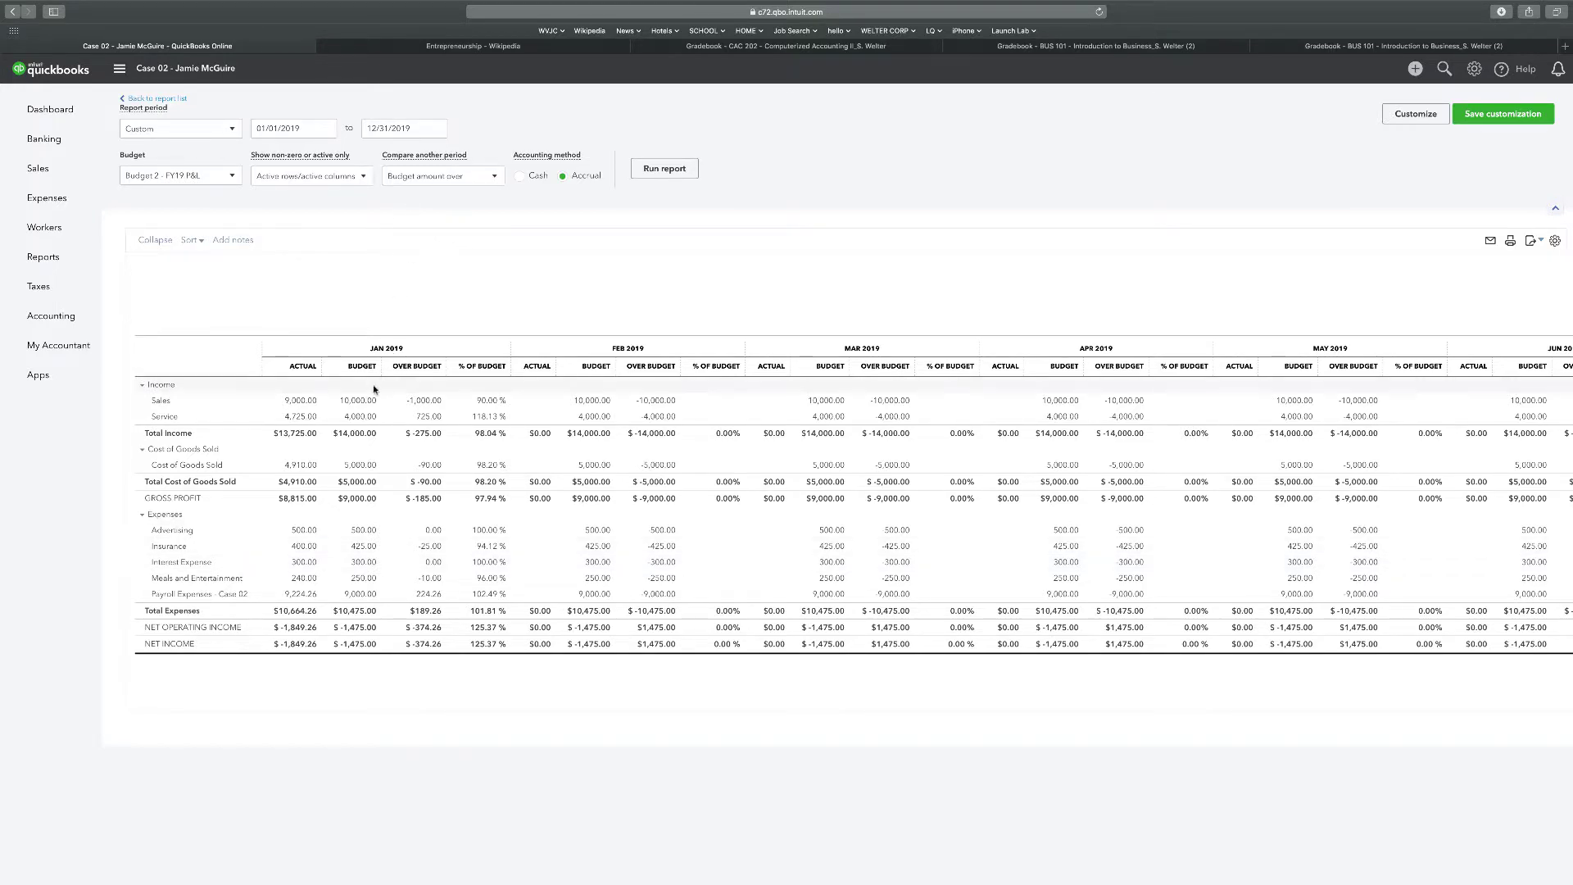
- Customize the report without cents, negatives in red, Accounts vs. Total grid, and rerun it
left_click(1419, 115)
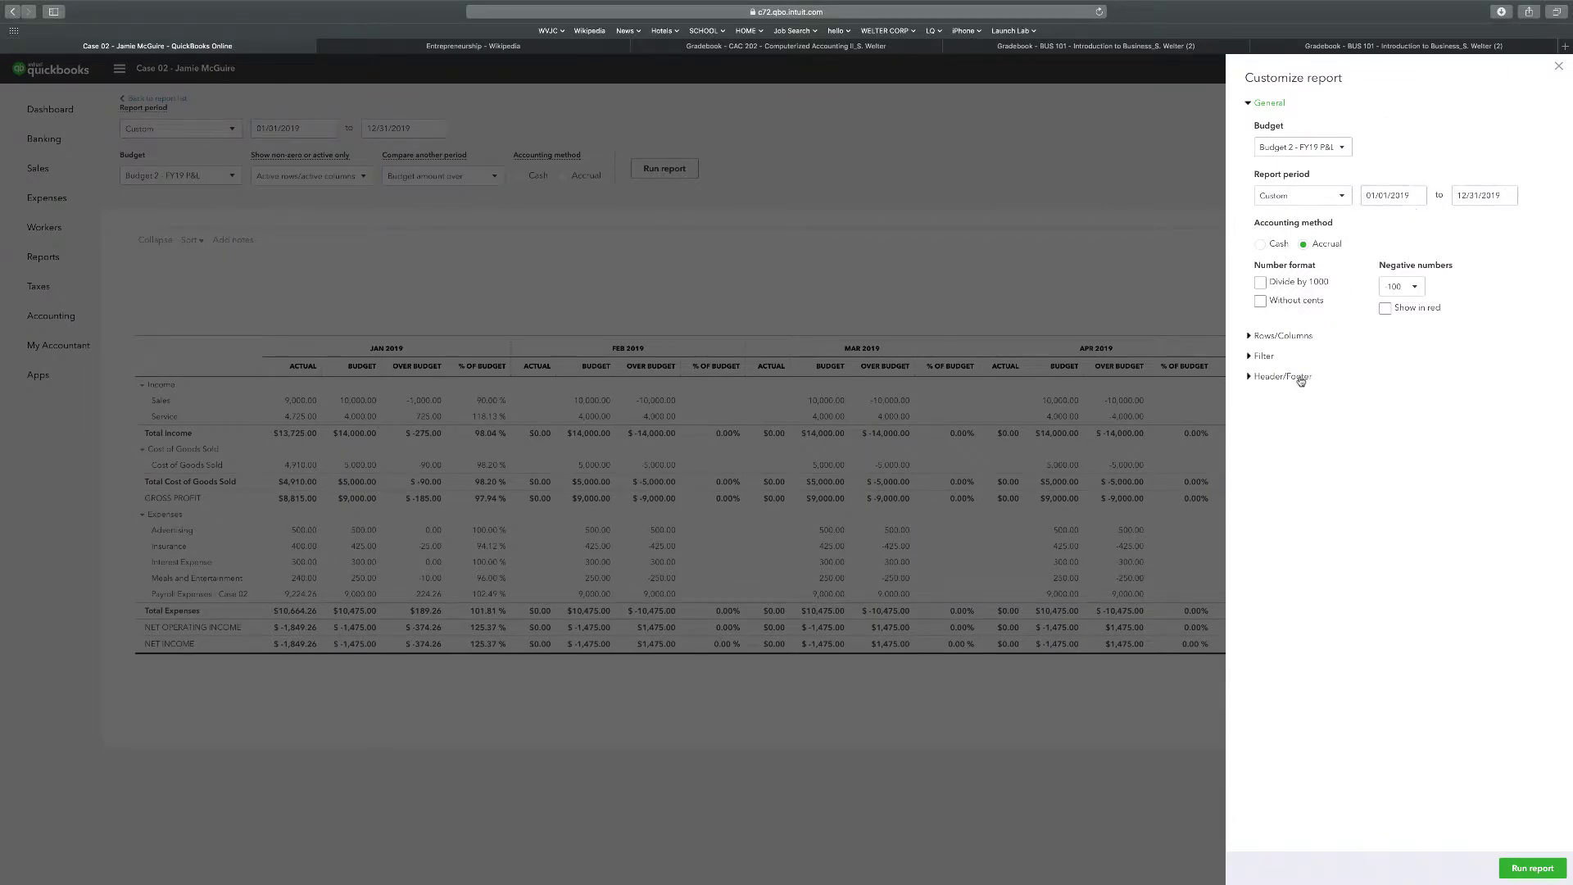
left_click(1262, 302)
left_click(1385, 309)
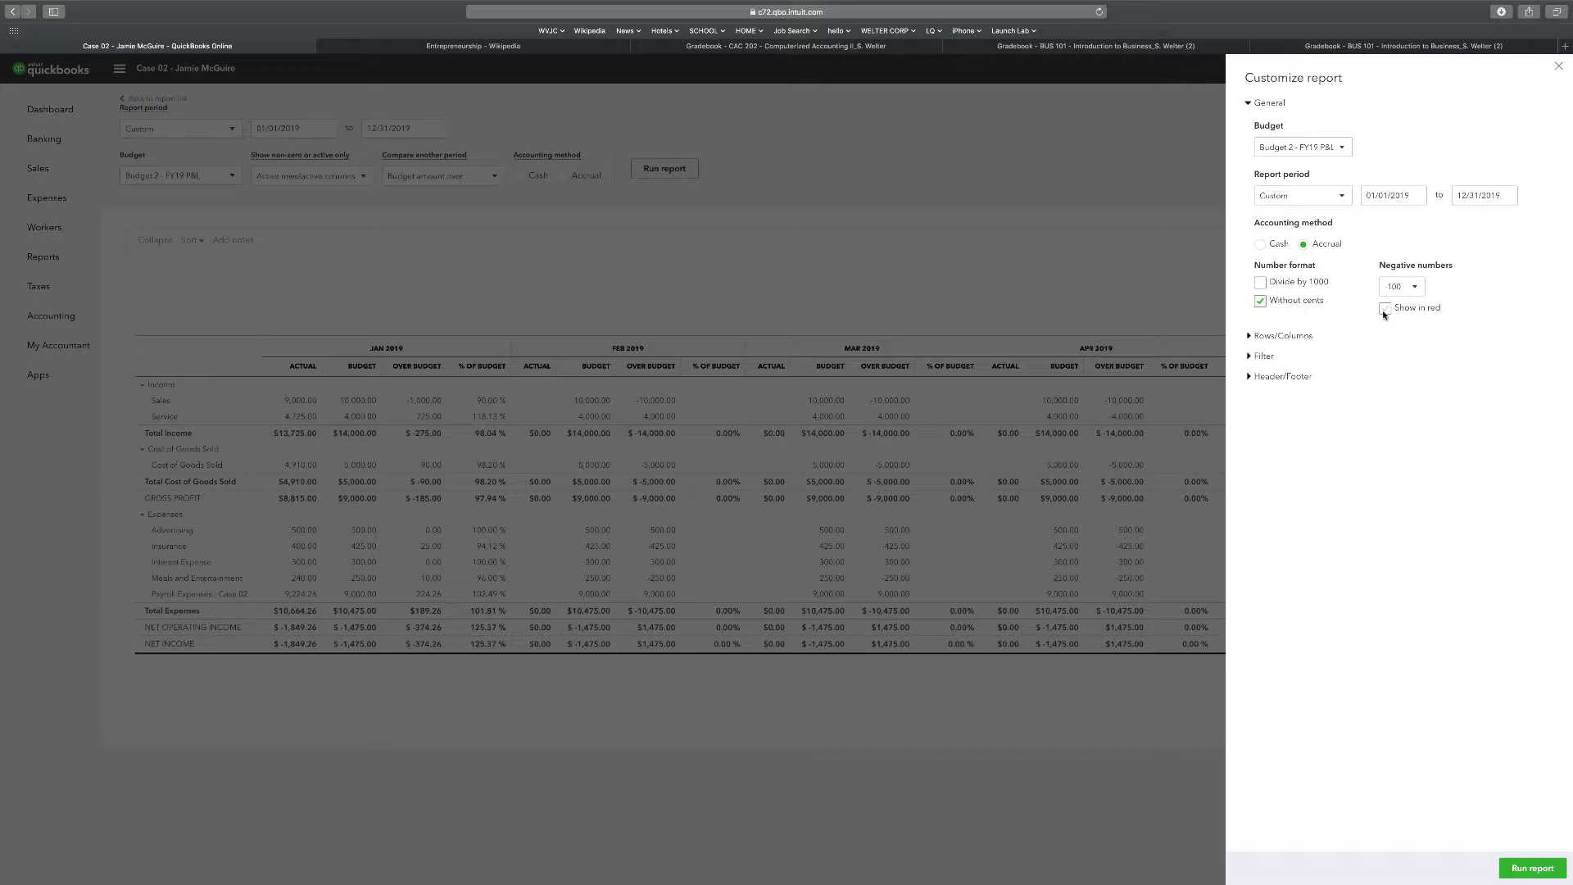
left_click(1265, 338)
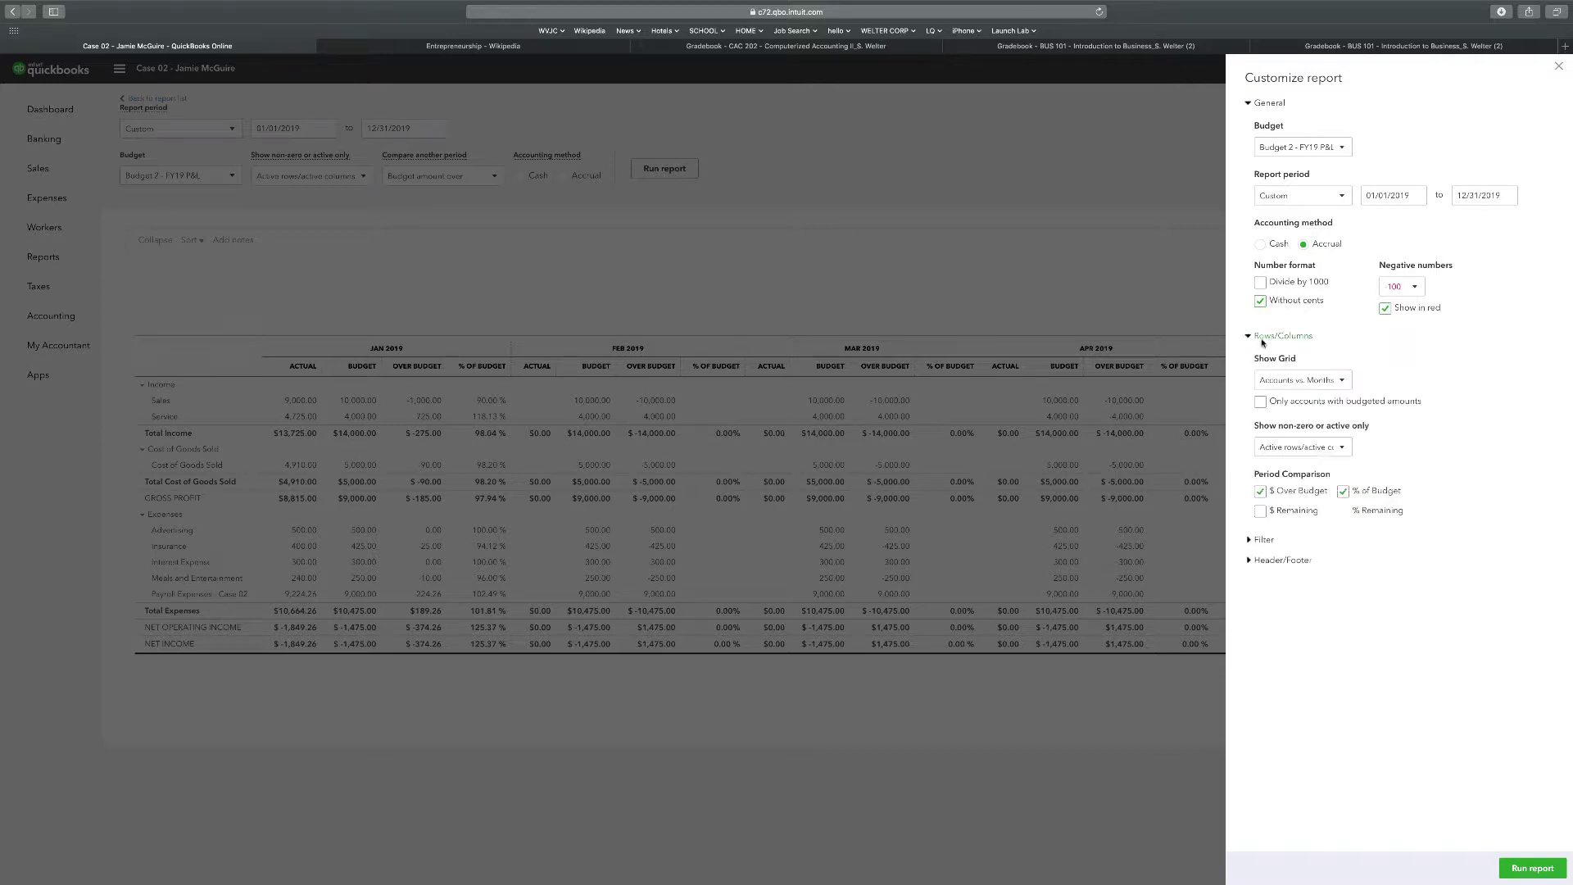
left_click(1344, 382)
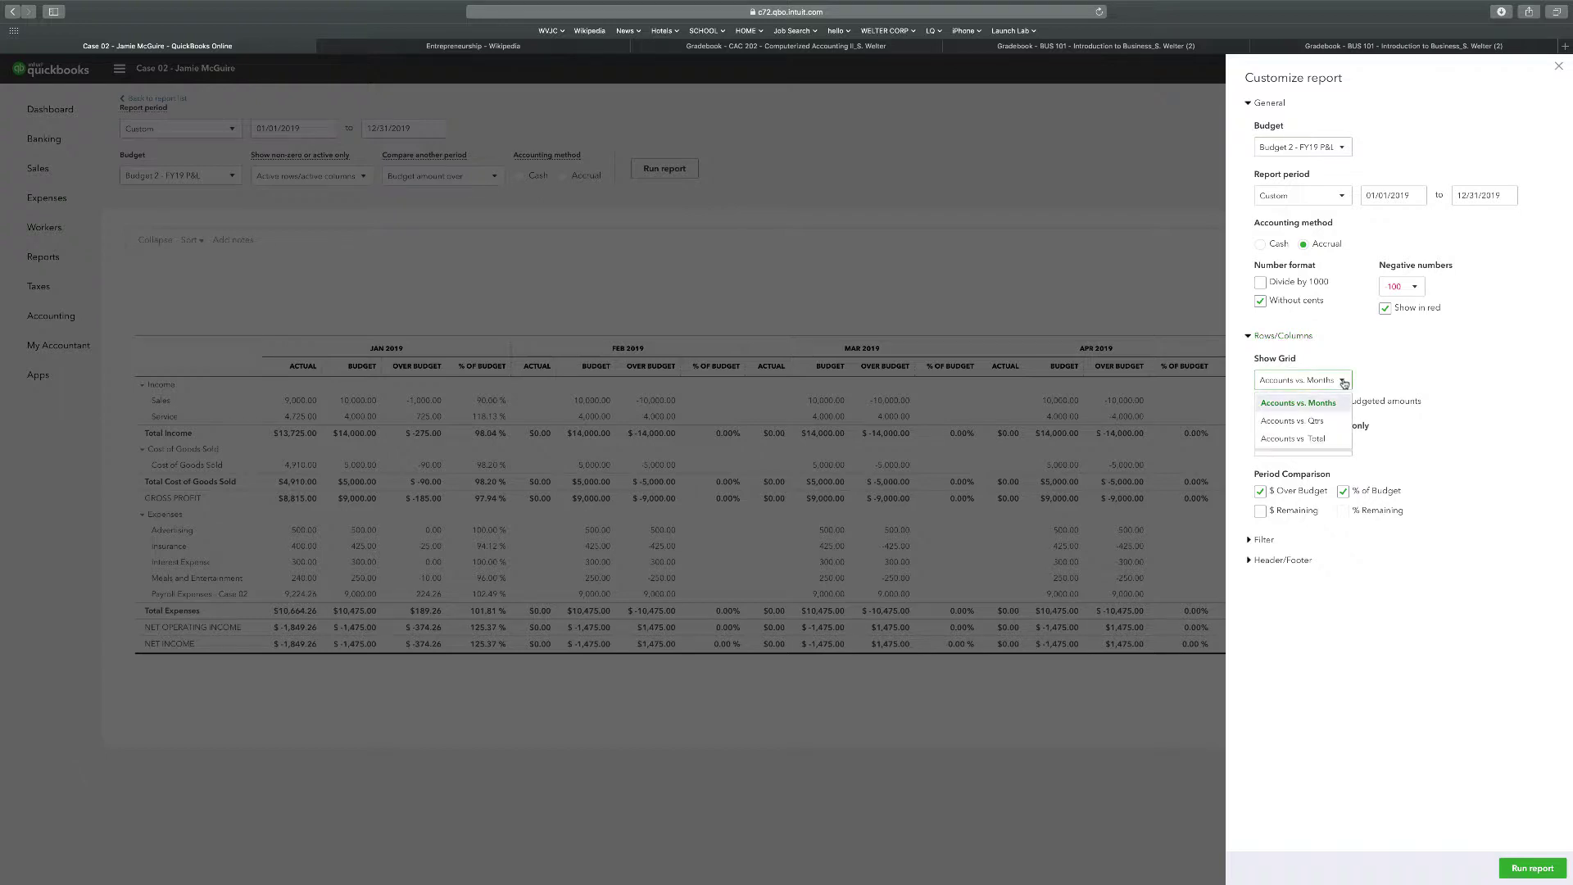
left_click(1303, 439)
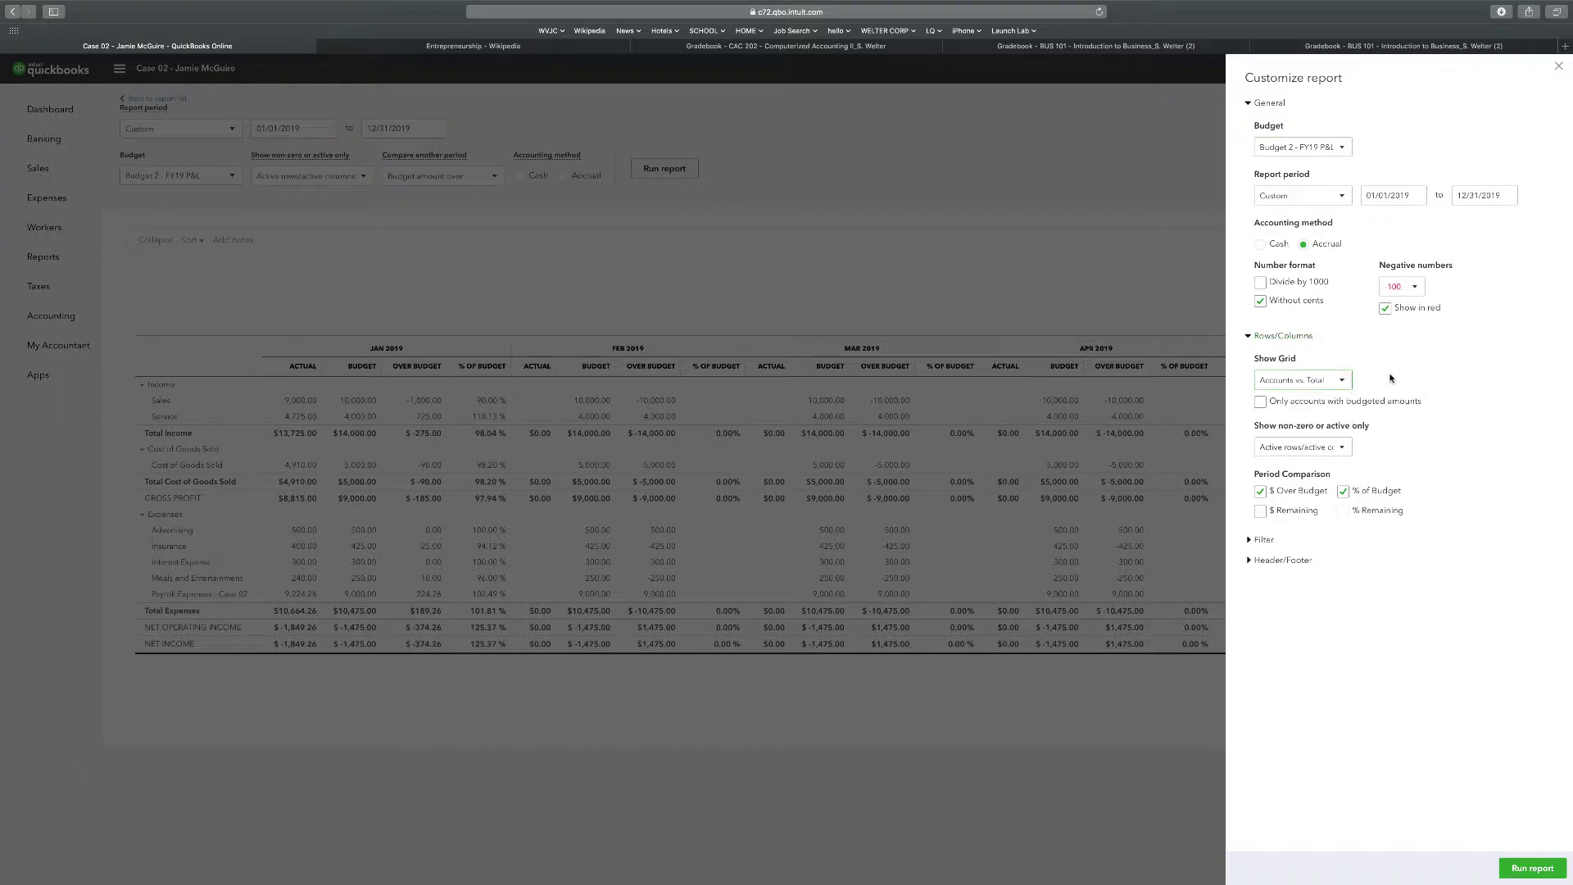
left_click(1529, 870)
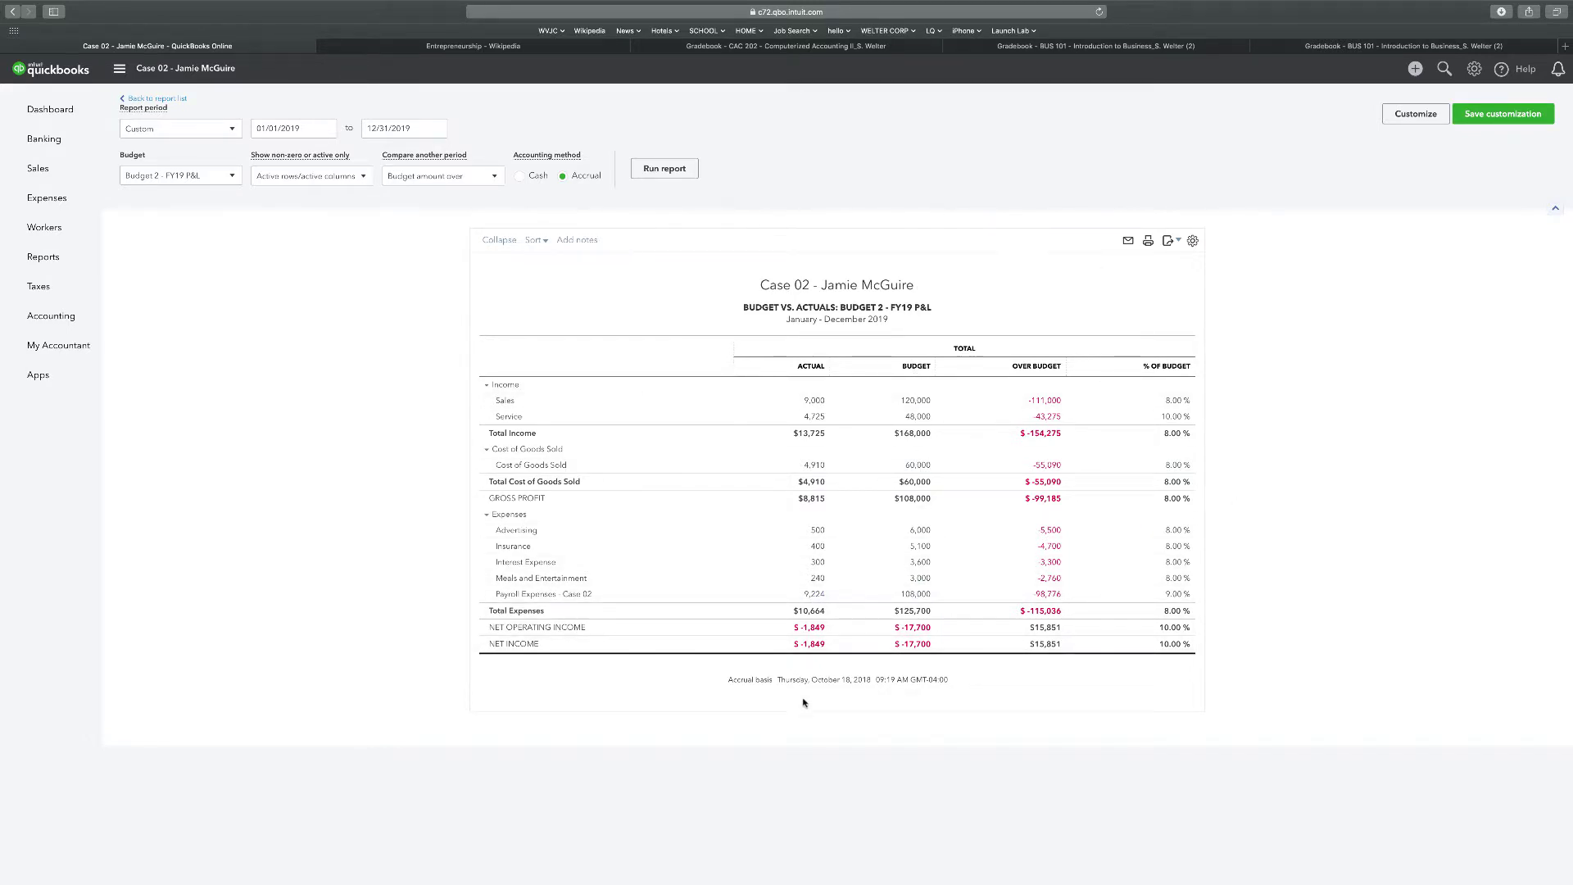
- Switch the report grid to Accounts vs. Months and rerun it
left_click(1416, 114)
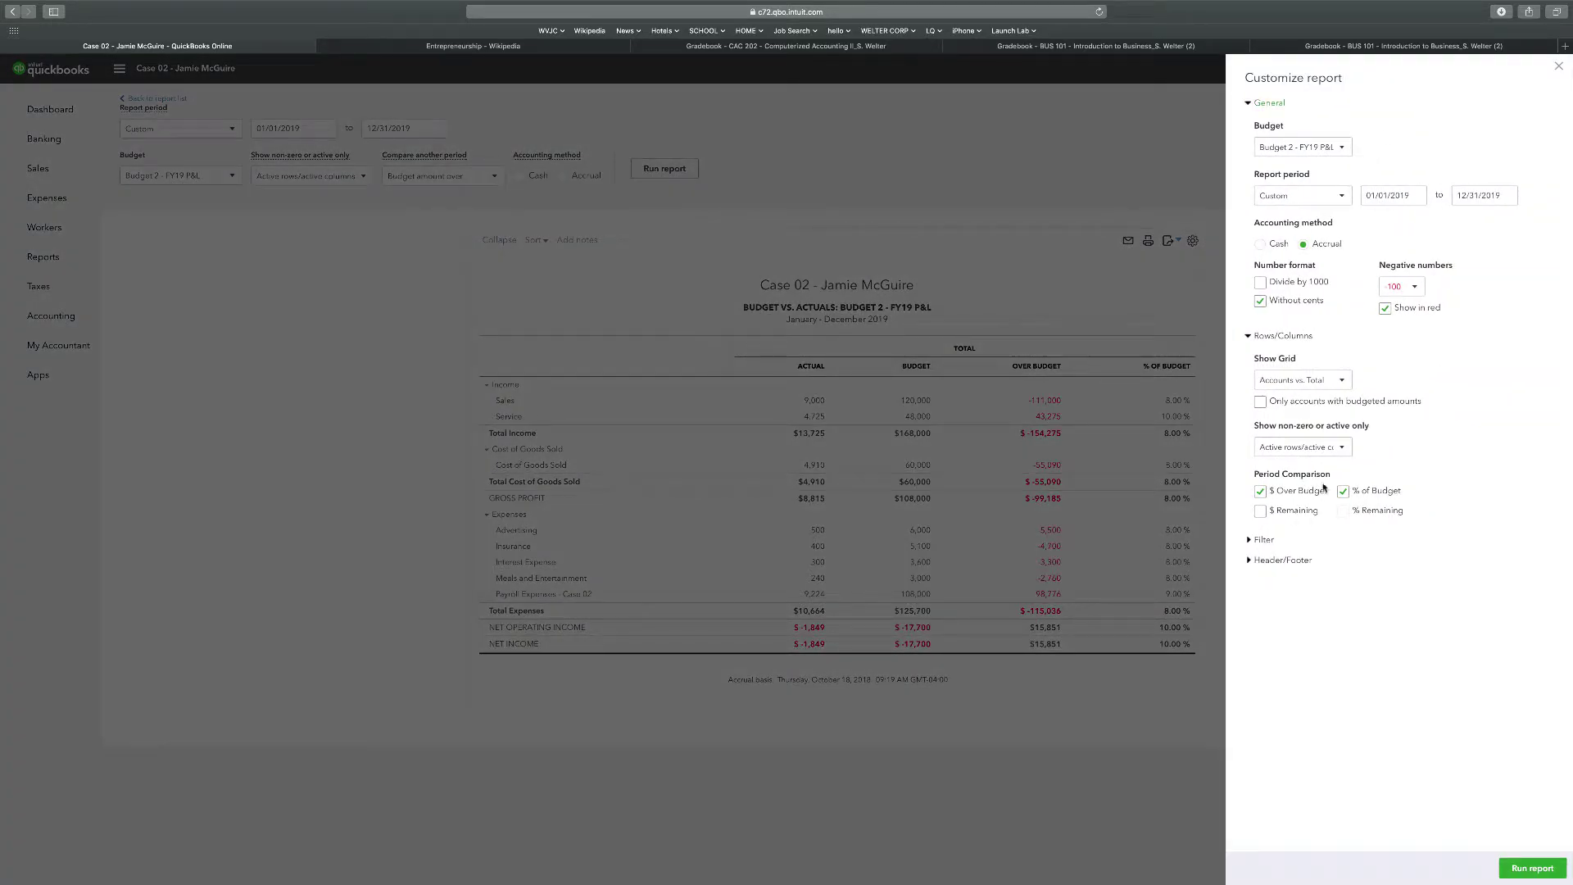
left_click(1343, 380)
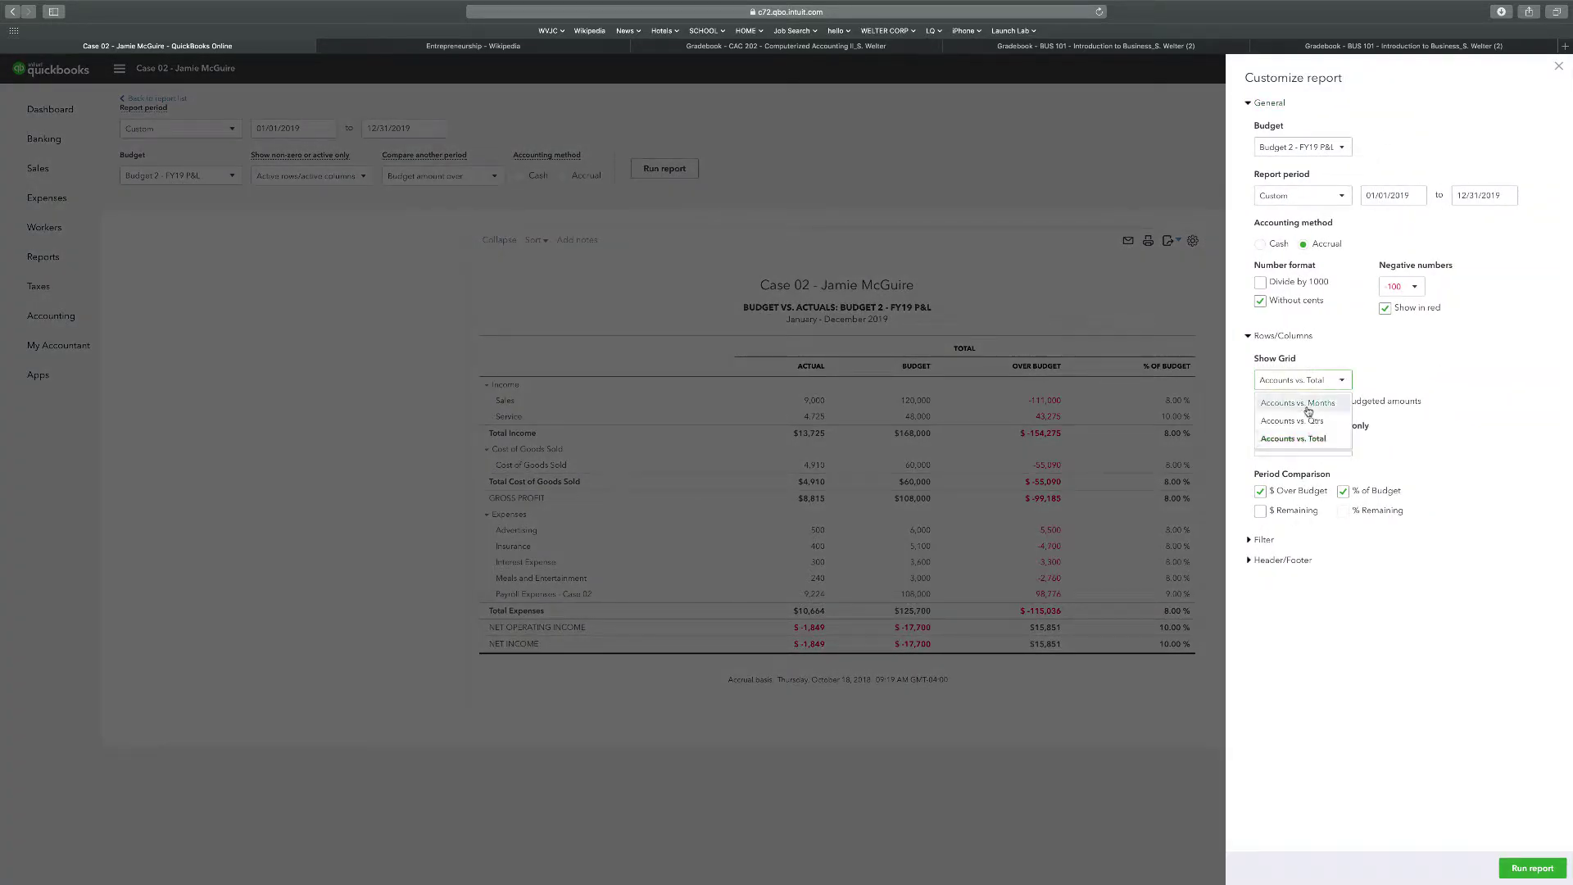
left_click(1276, 404)
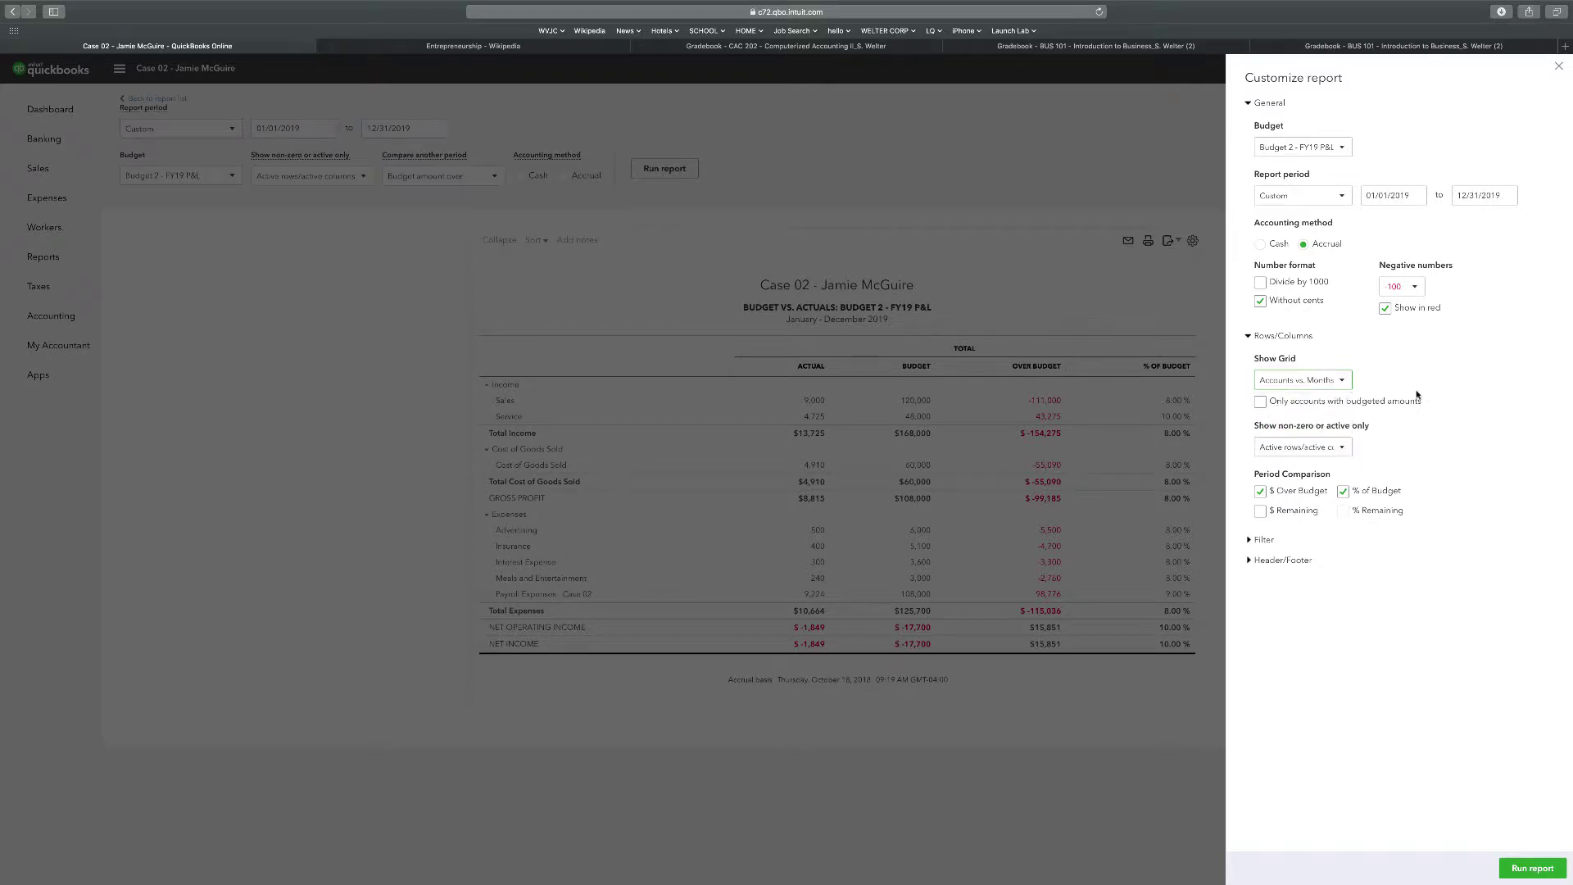
left_click(1528, 856)
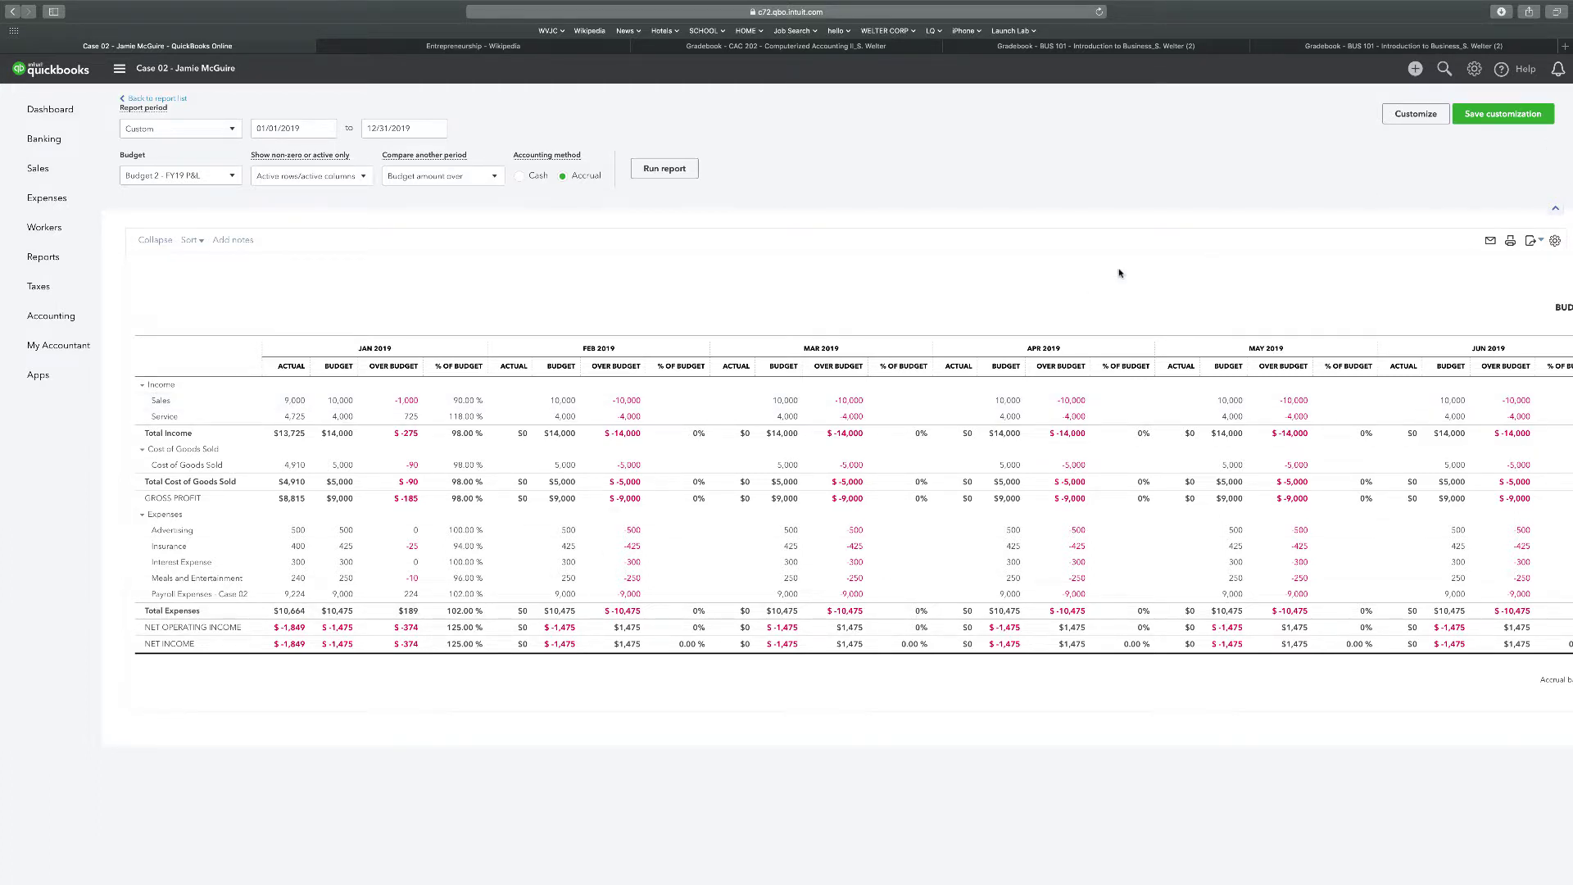
mouse_move(1442, 2)
- Pick Checking - Case 2 to reconcile, with statement ending balance 30,693.47 and ending date 01/31/2019
left_click(1474, 69)
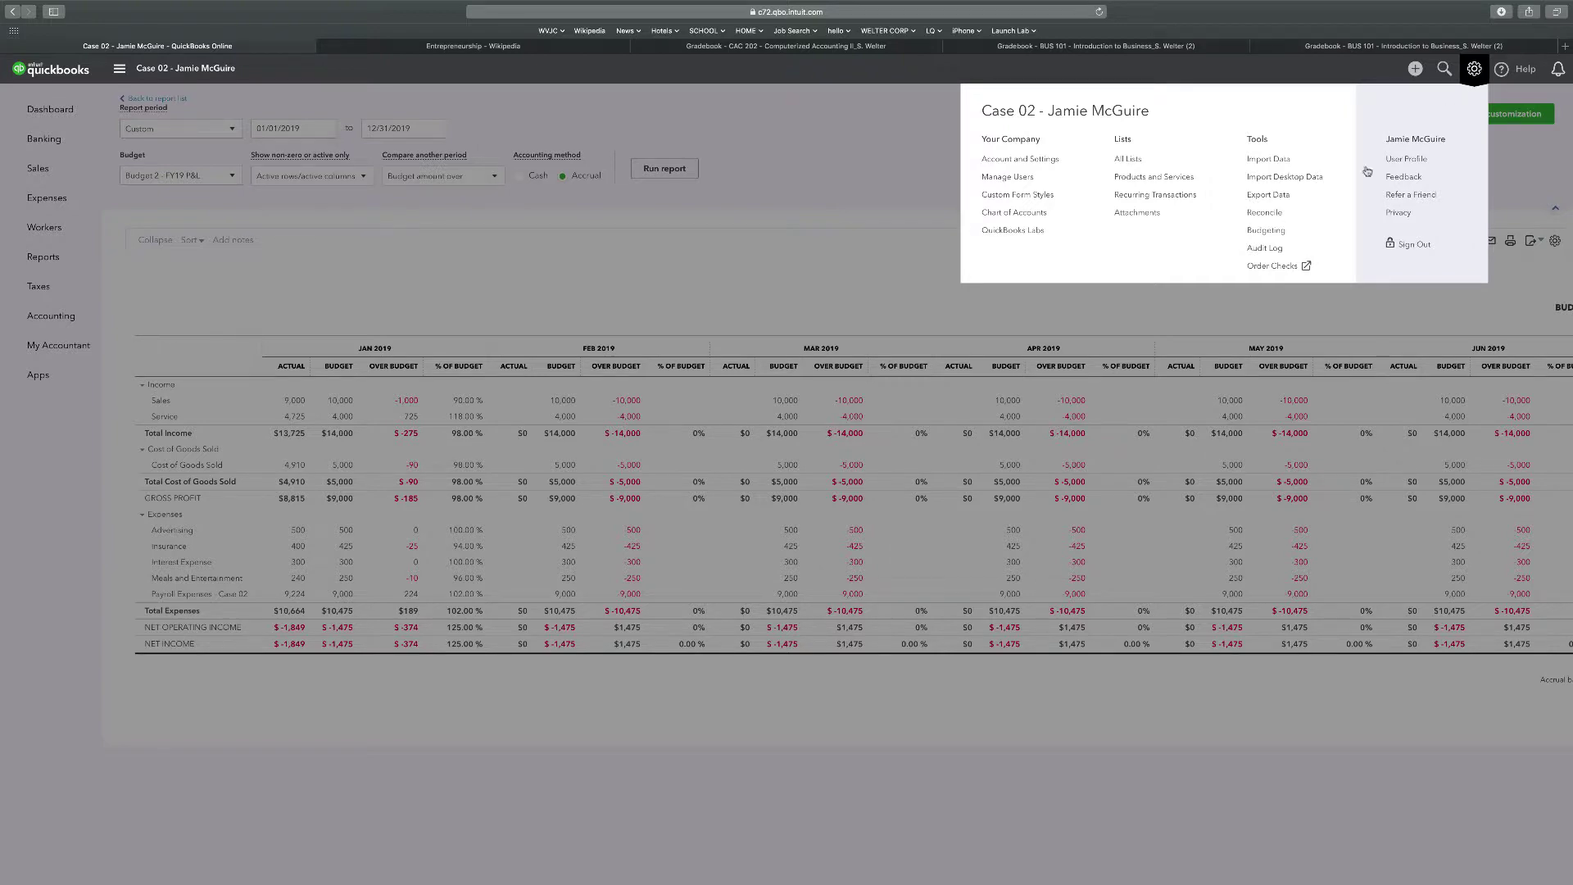
left_click(1254, 215)
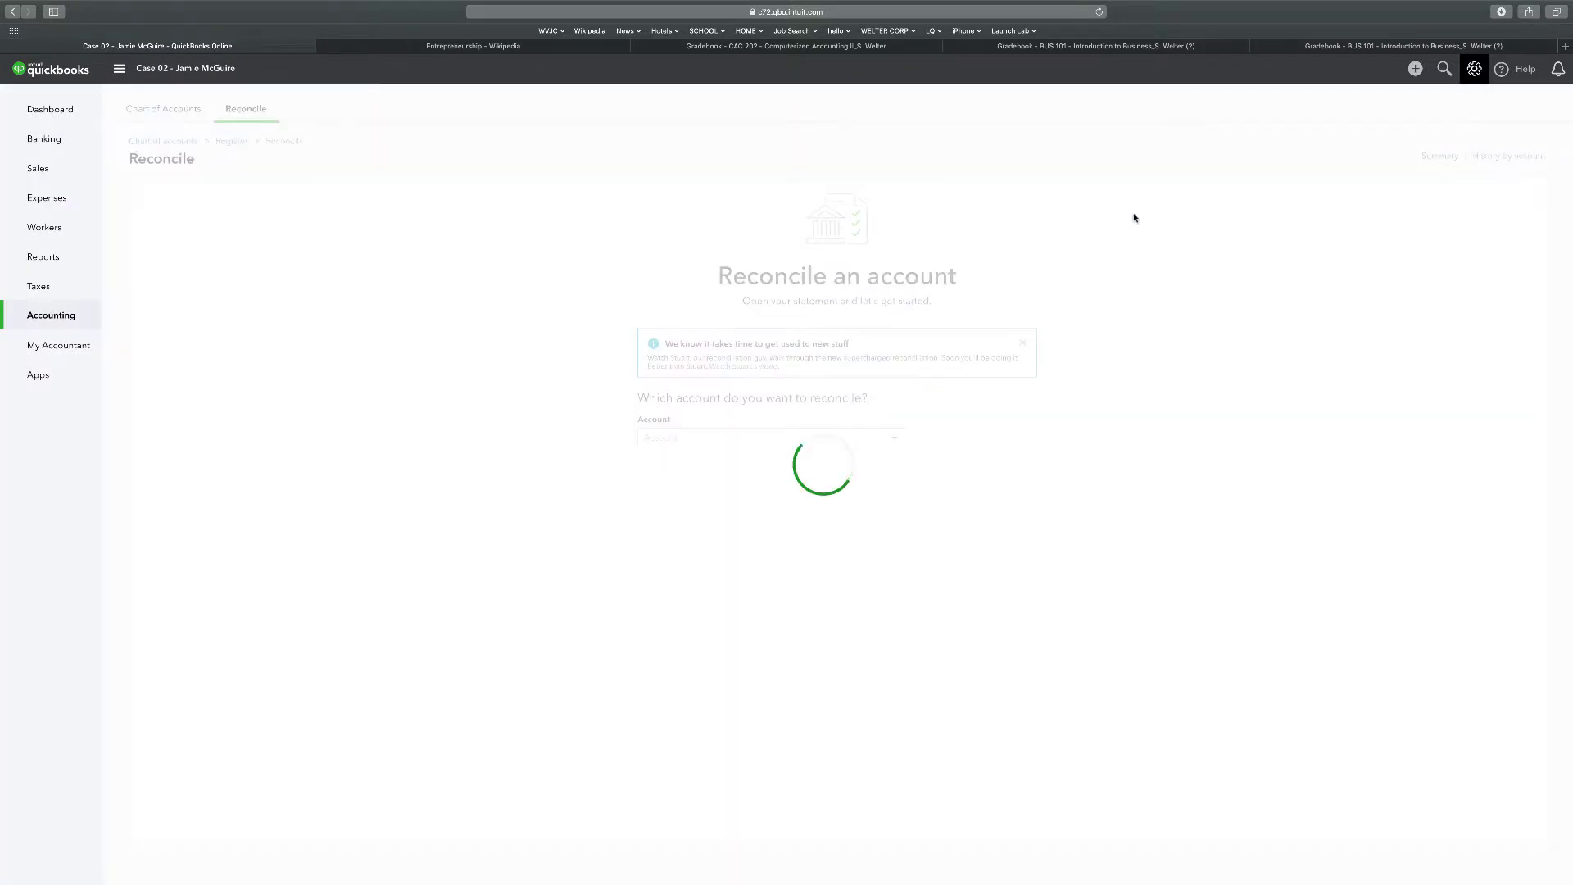
left_click(686, 439)
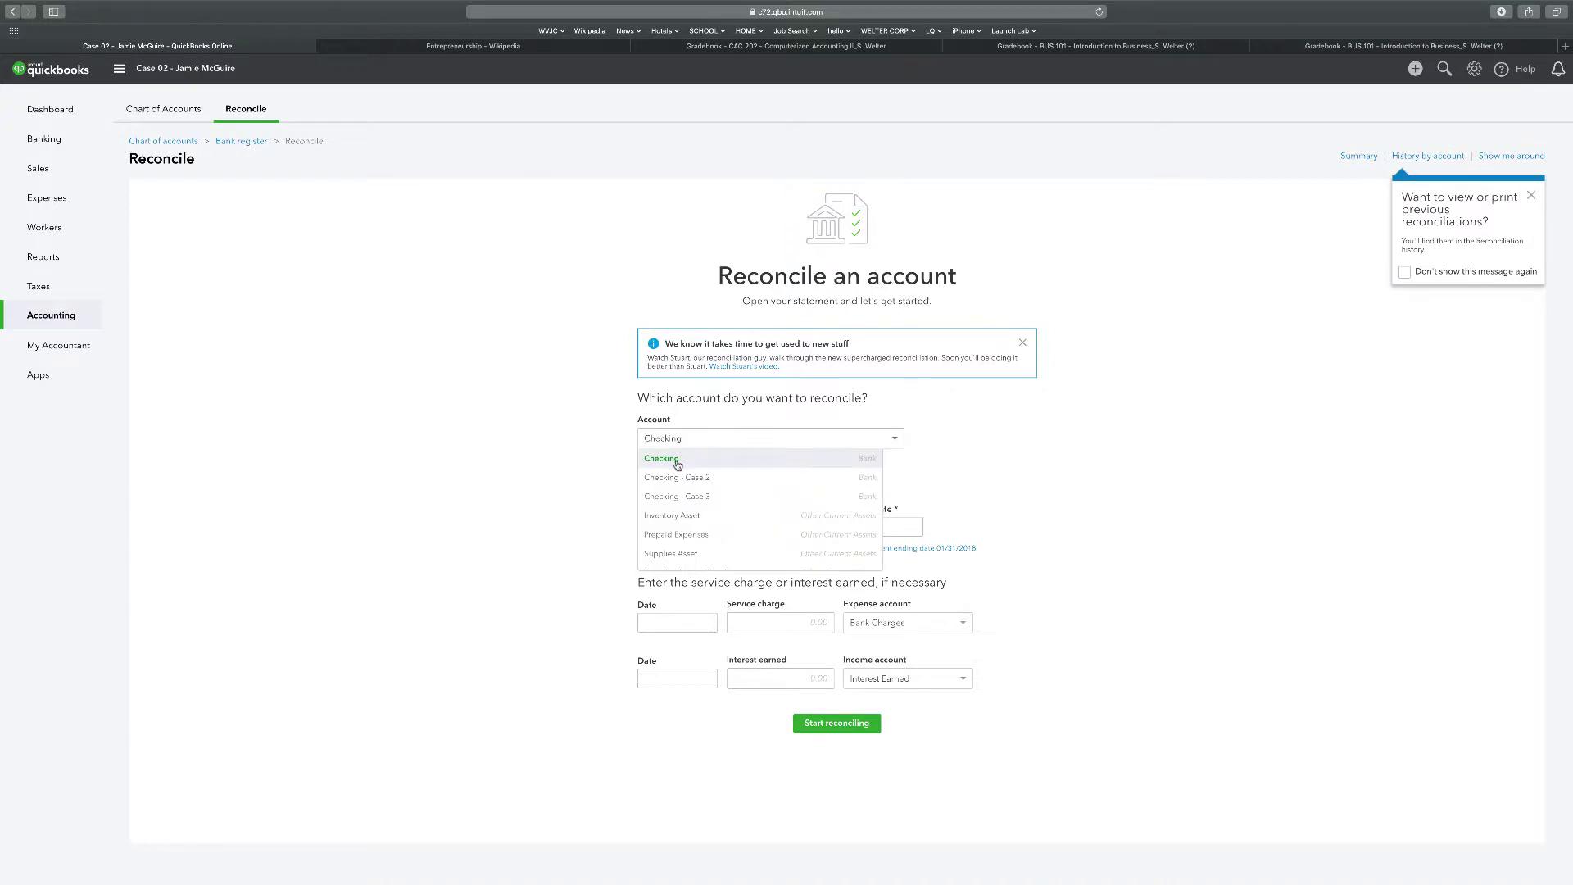
left_click(673, 477)
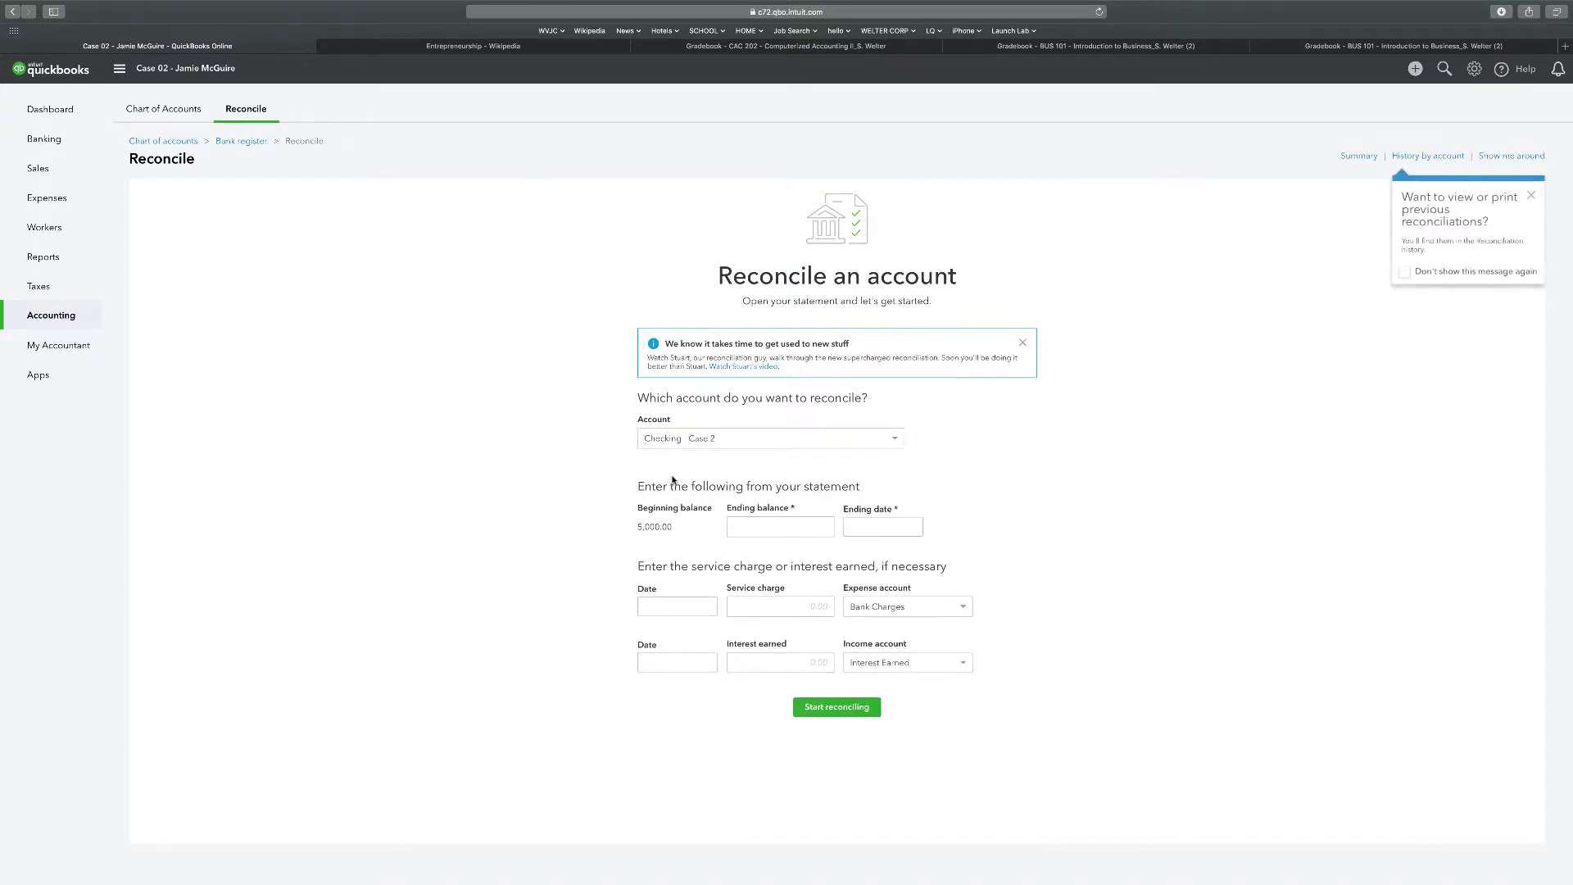
left_click(761, 522)
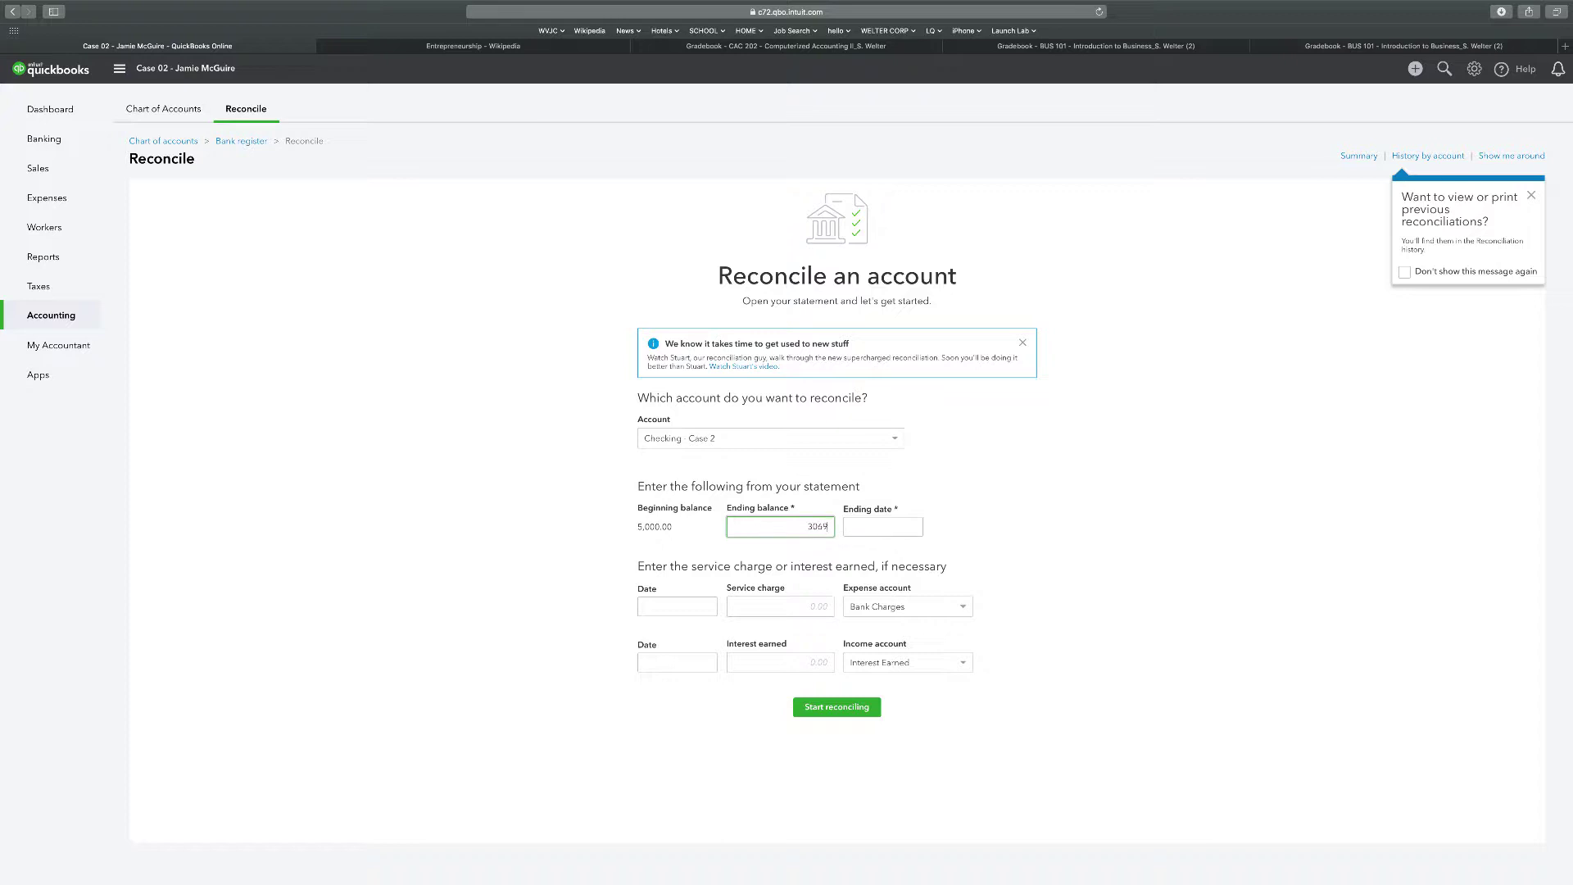
type("3.47")
key("Tab")
type("1/")
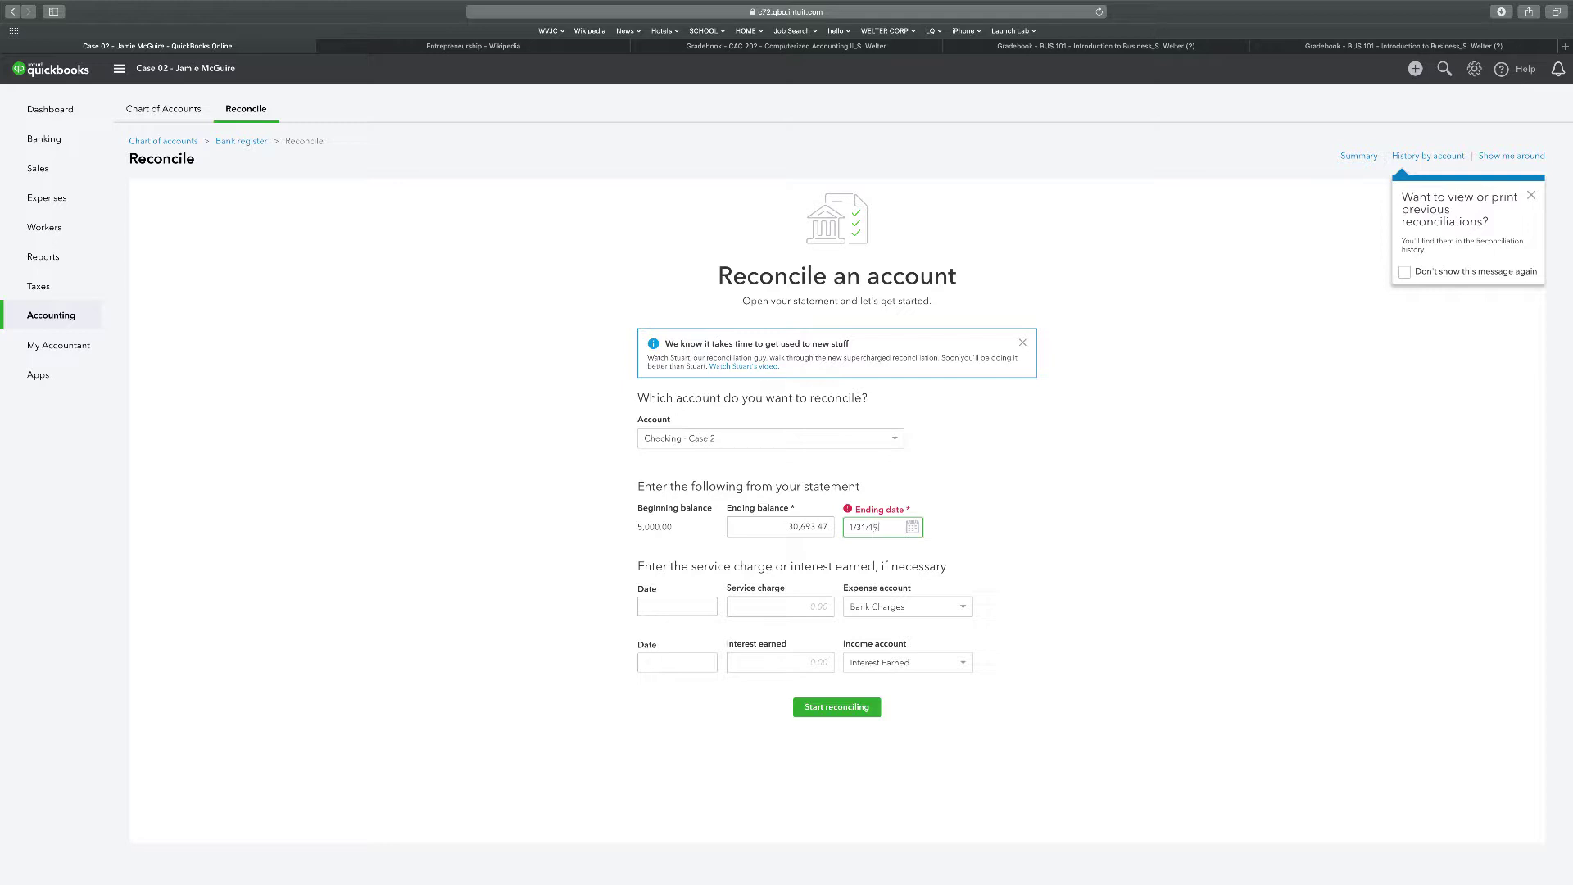
left_click(1018, 562)
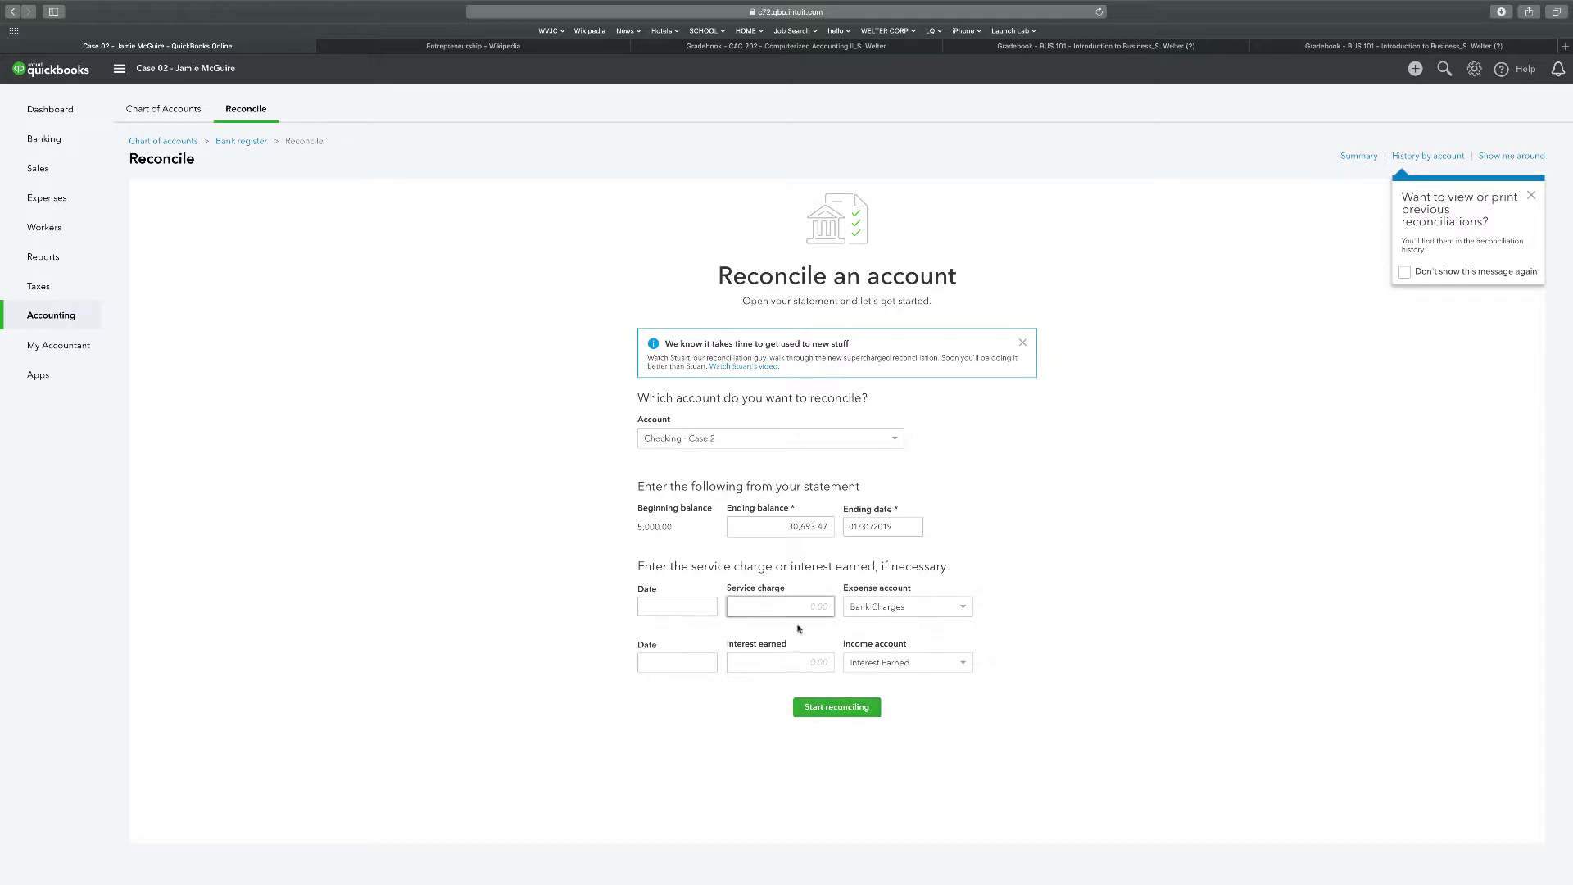
- Start reconciling with the entered statement details and filter the transactions to Payments
left_click(830, 708)
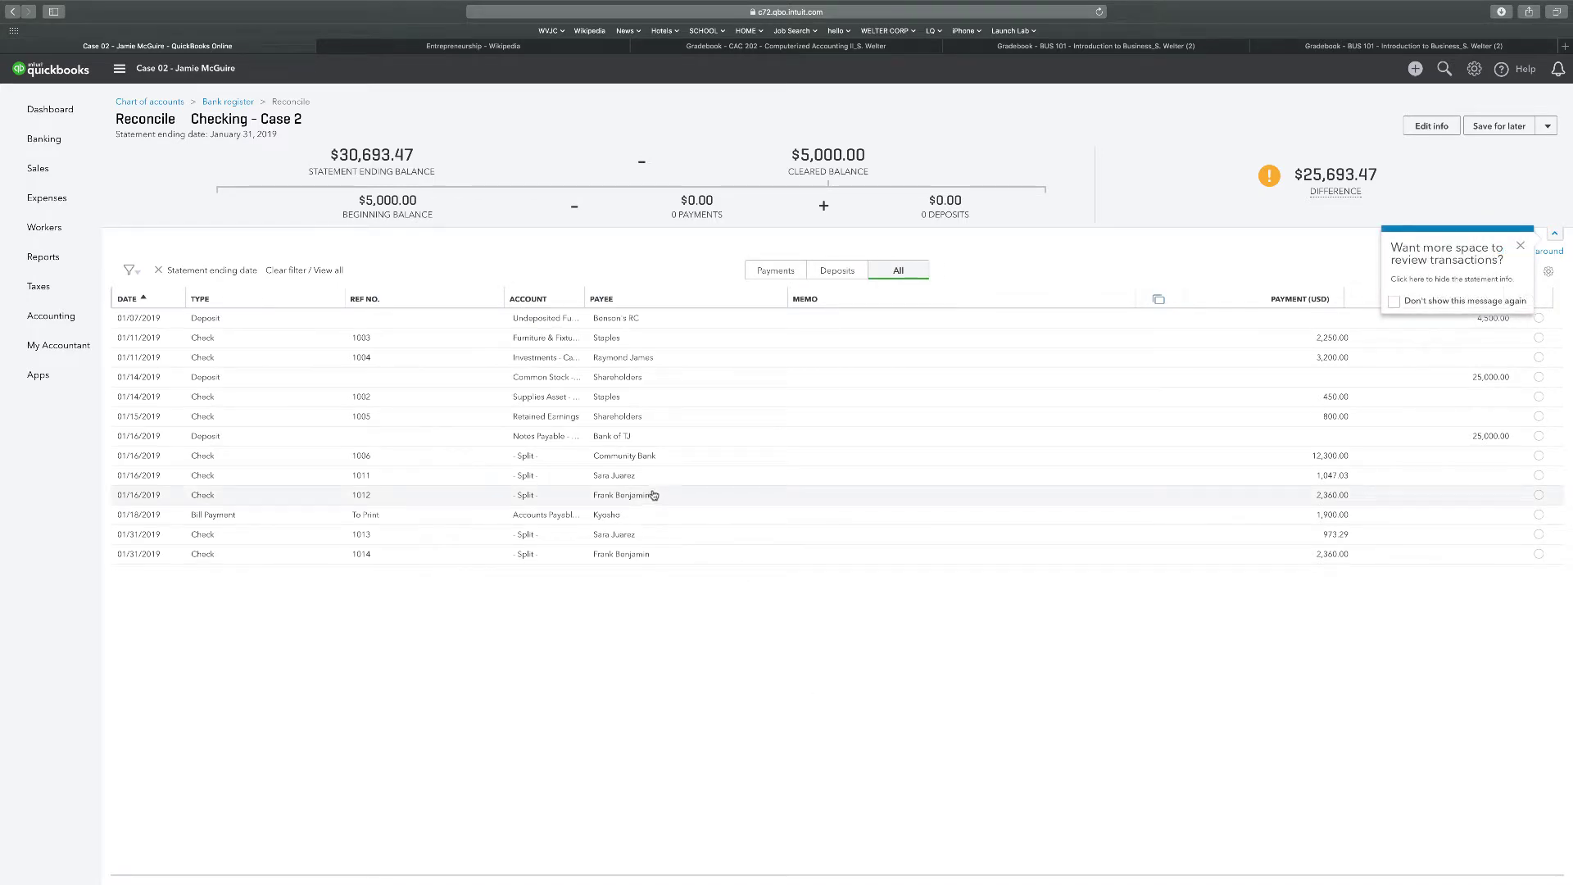
left_click(755, 273)
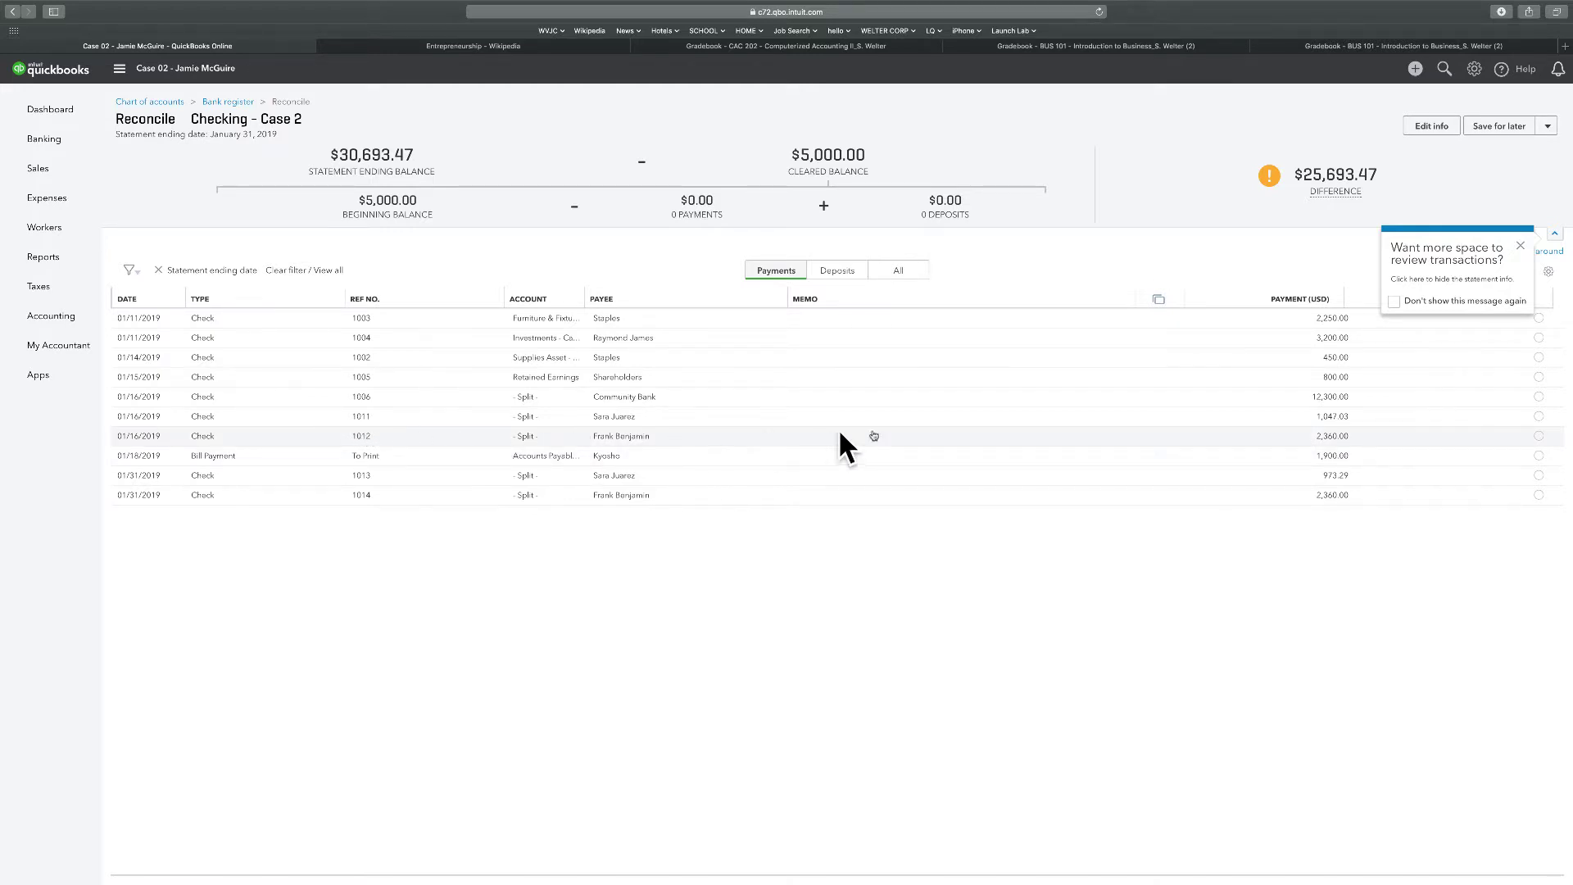
- Clear checks 1011, 1006, 1005, 1002, 1004, 1003, 1013, 1014 and the 1,900.00 bill payment, then view deposits
left_click(1539, 416)
left_click(1539, 396)
left_click(1538, 377)
left_click(1539, 357)
left_click(1538, 337)
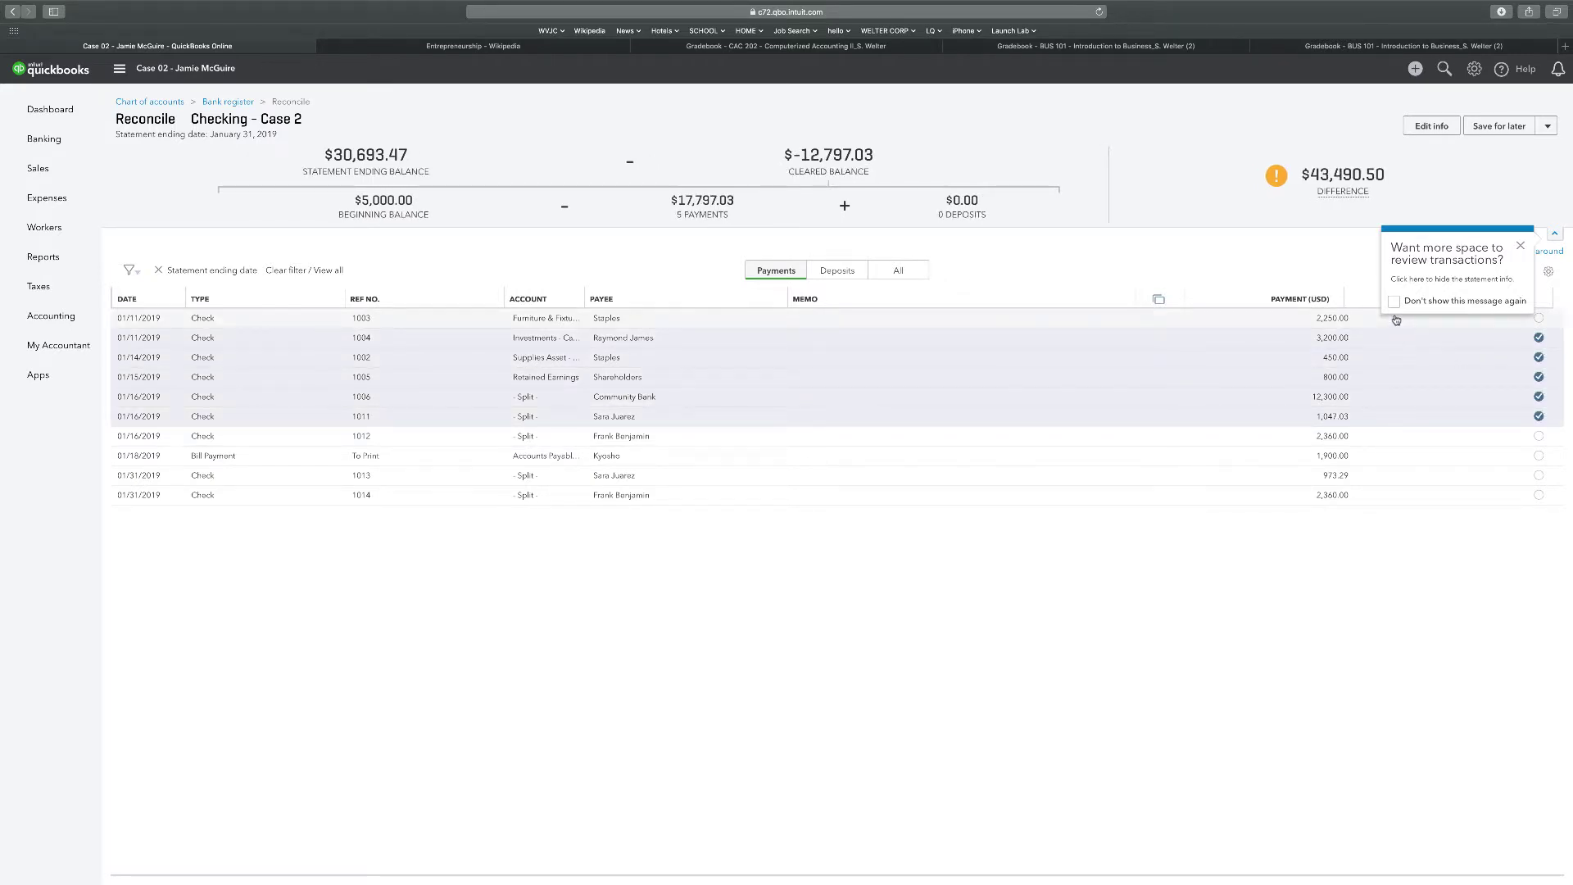
left_click(1521, 247)
left_click(1539, 318)
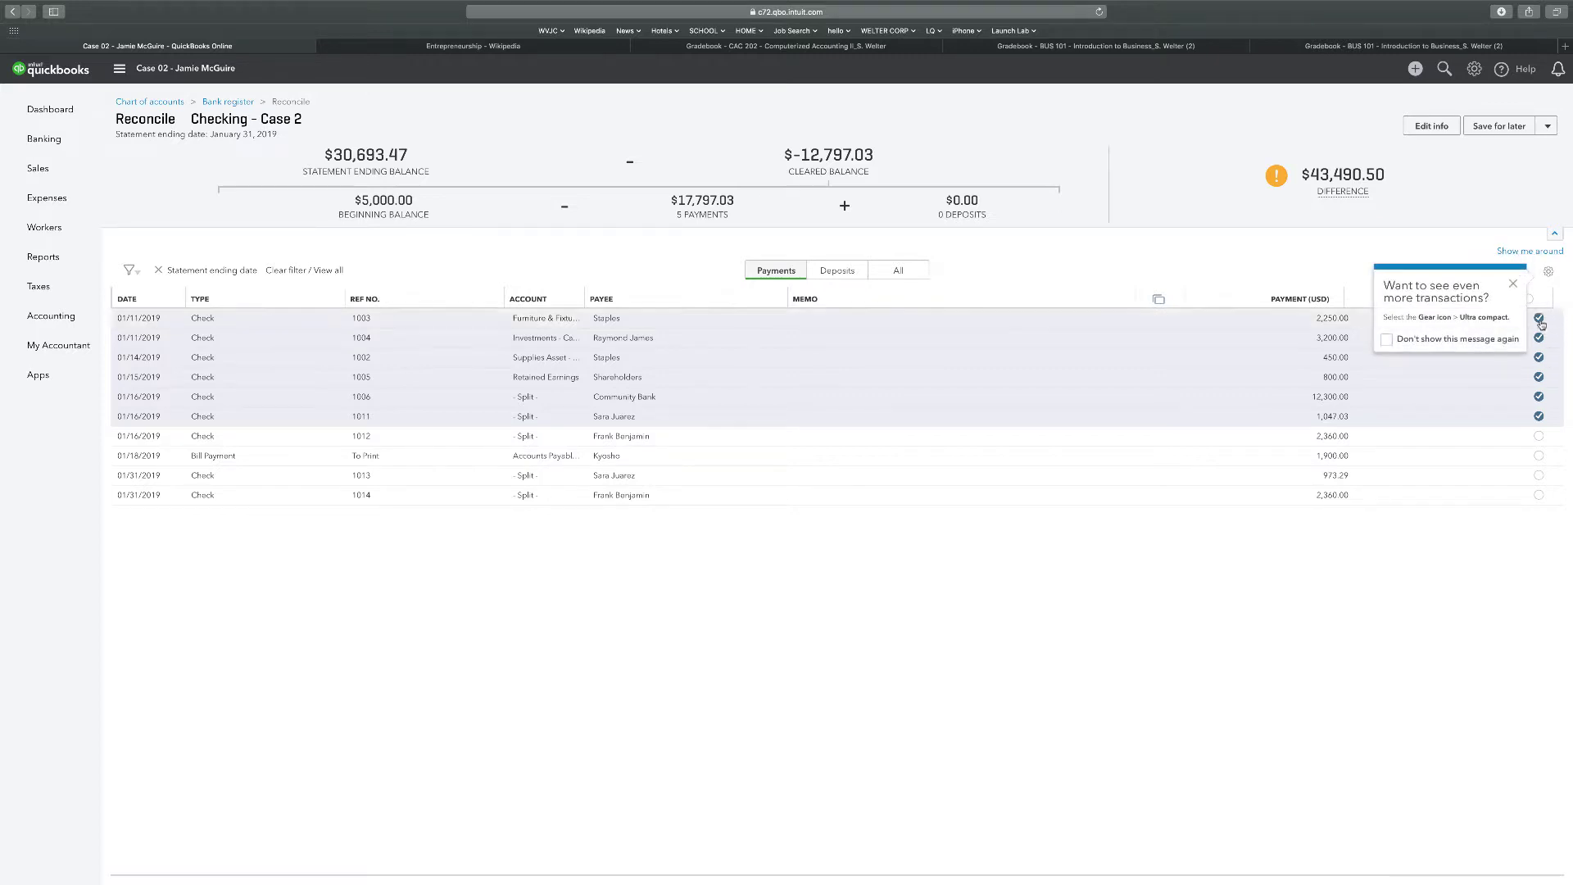
left_click(1511, 285)
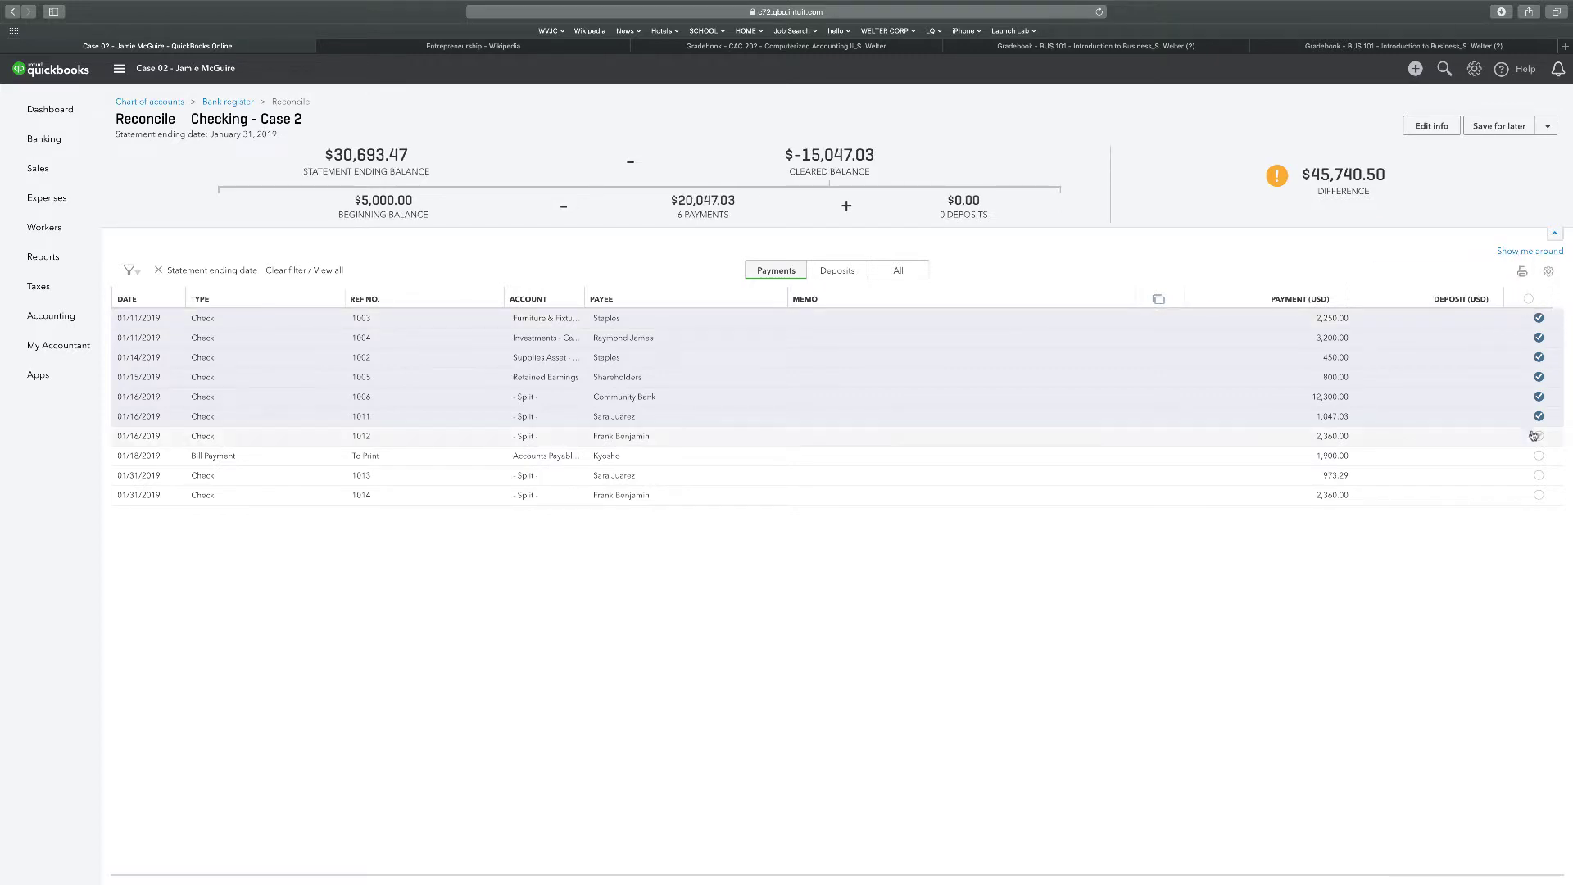
left_click(1539, 455)
left_click(1539, 478)
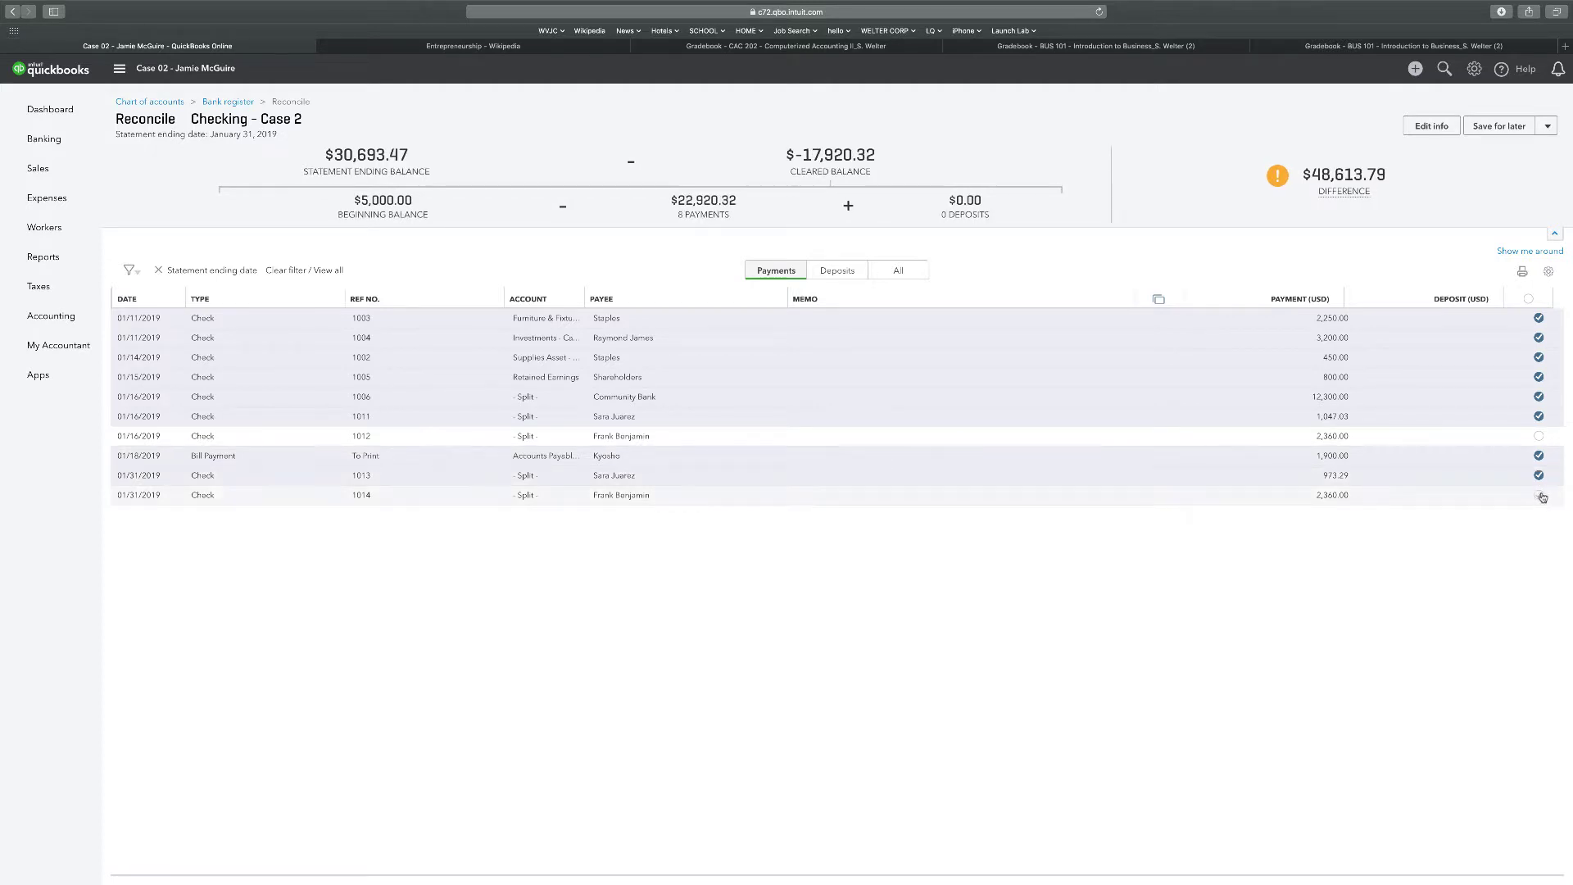
left_click(1539, 495)
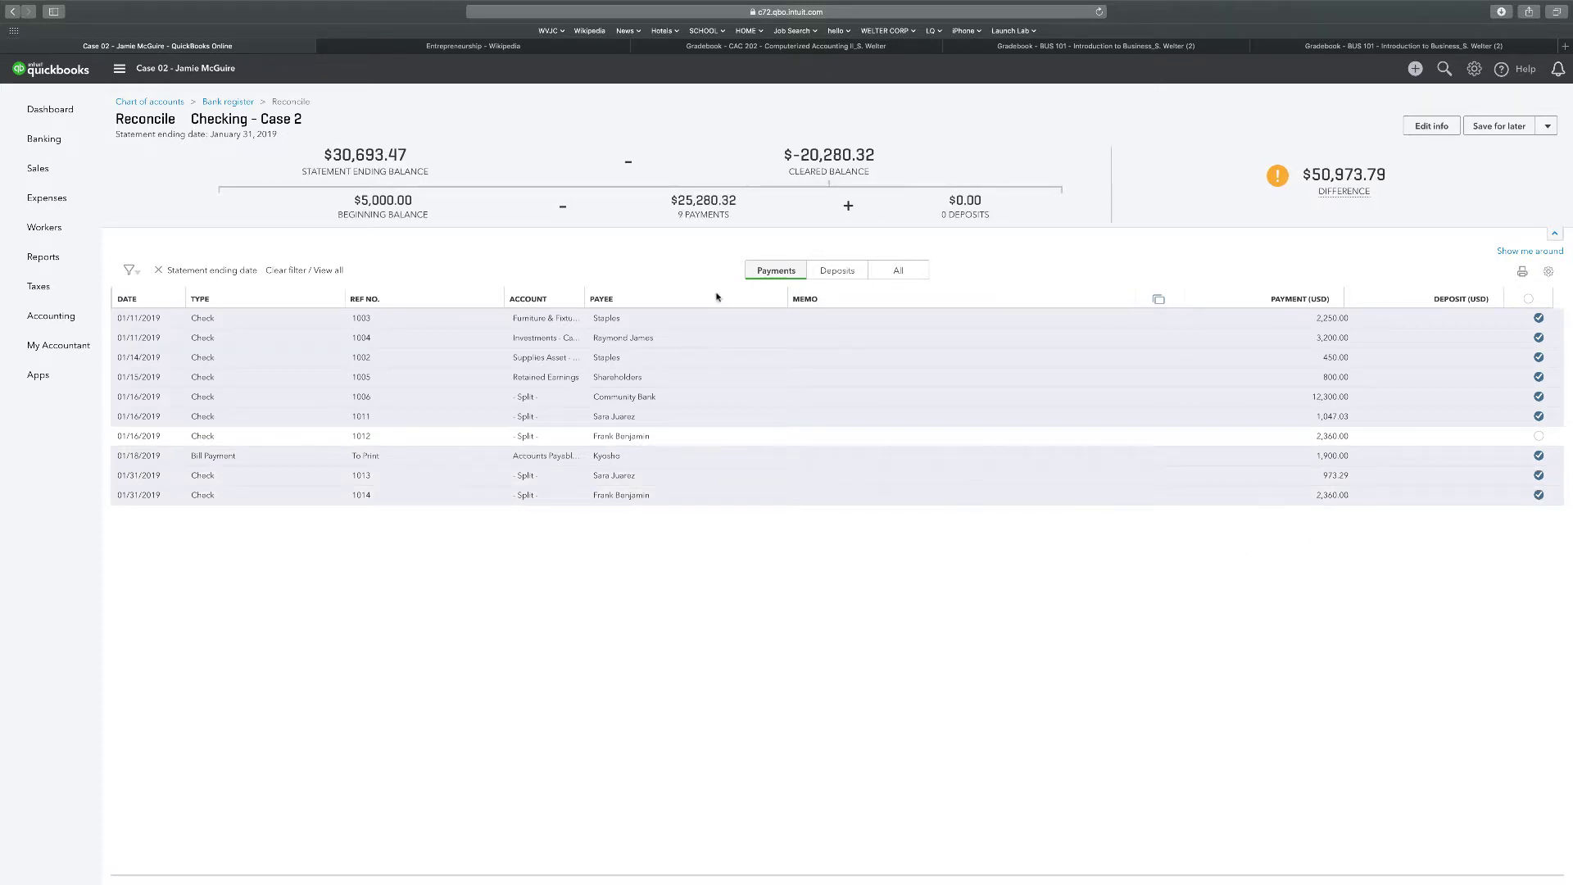
left_click(833, 269)
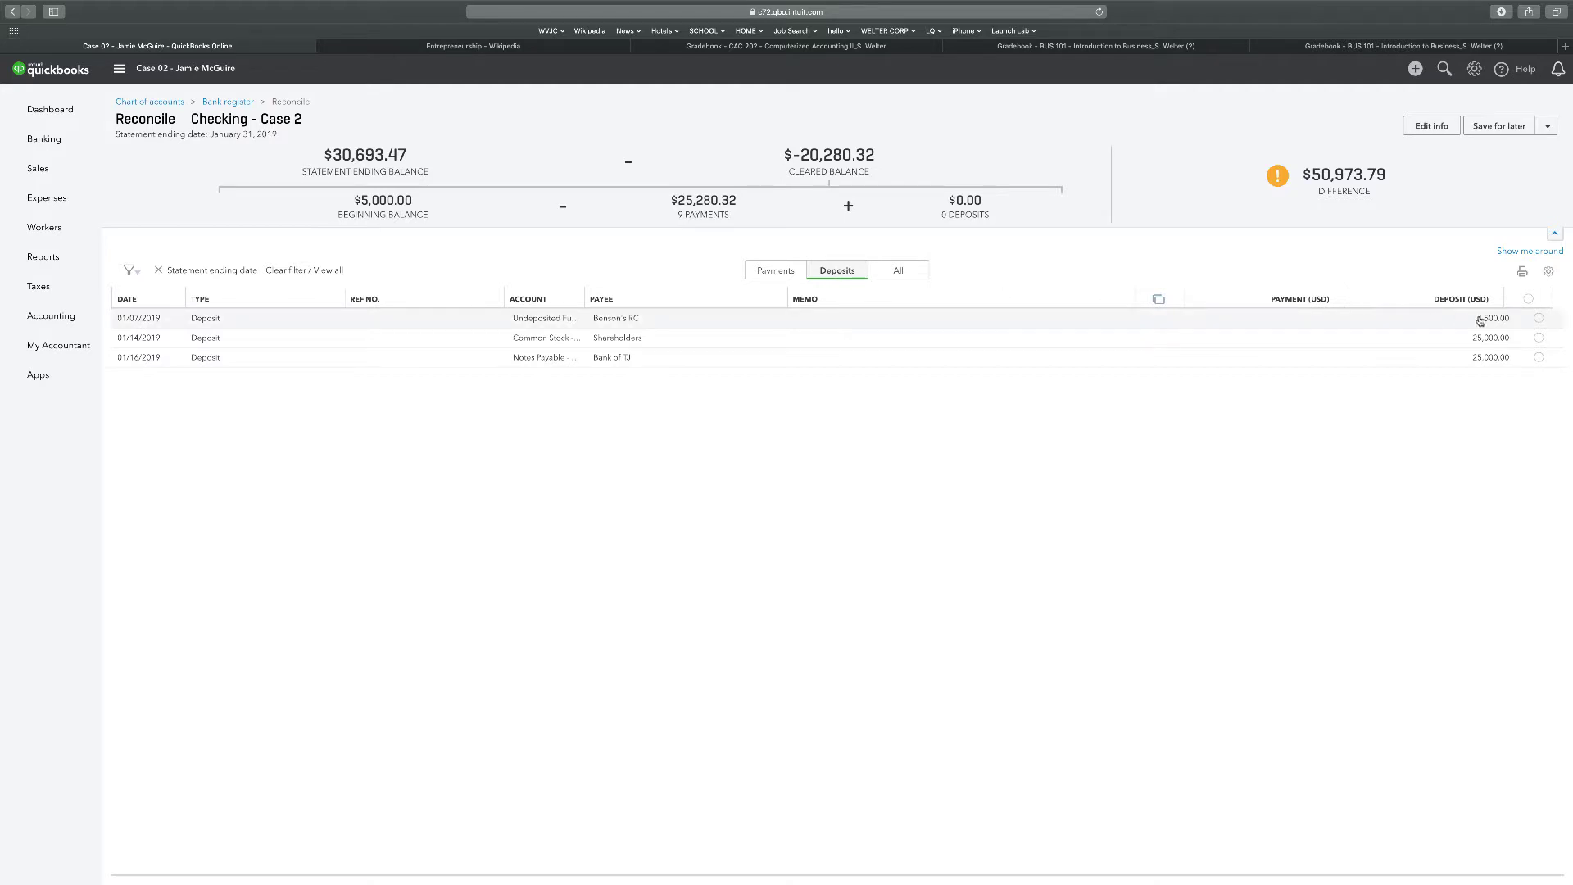
- Clear the 01/14 and 01/16 $25,000.00 deposits, cutting the difference to $973.79
left_click(1540, 338)
left_click(1540, 358)
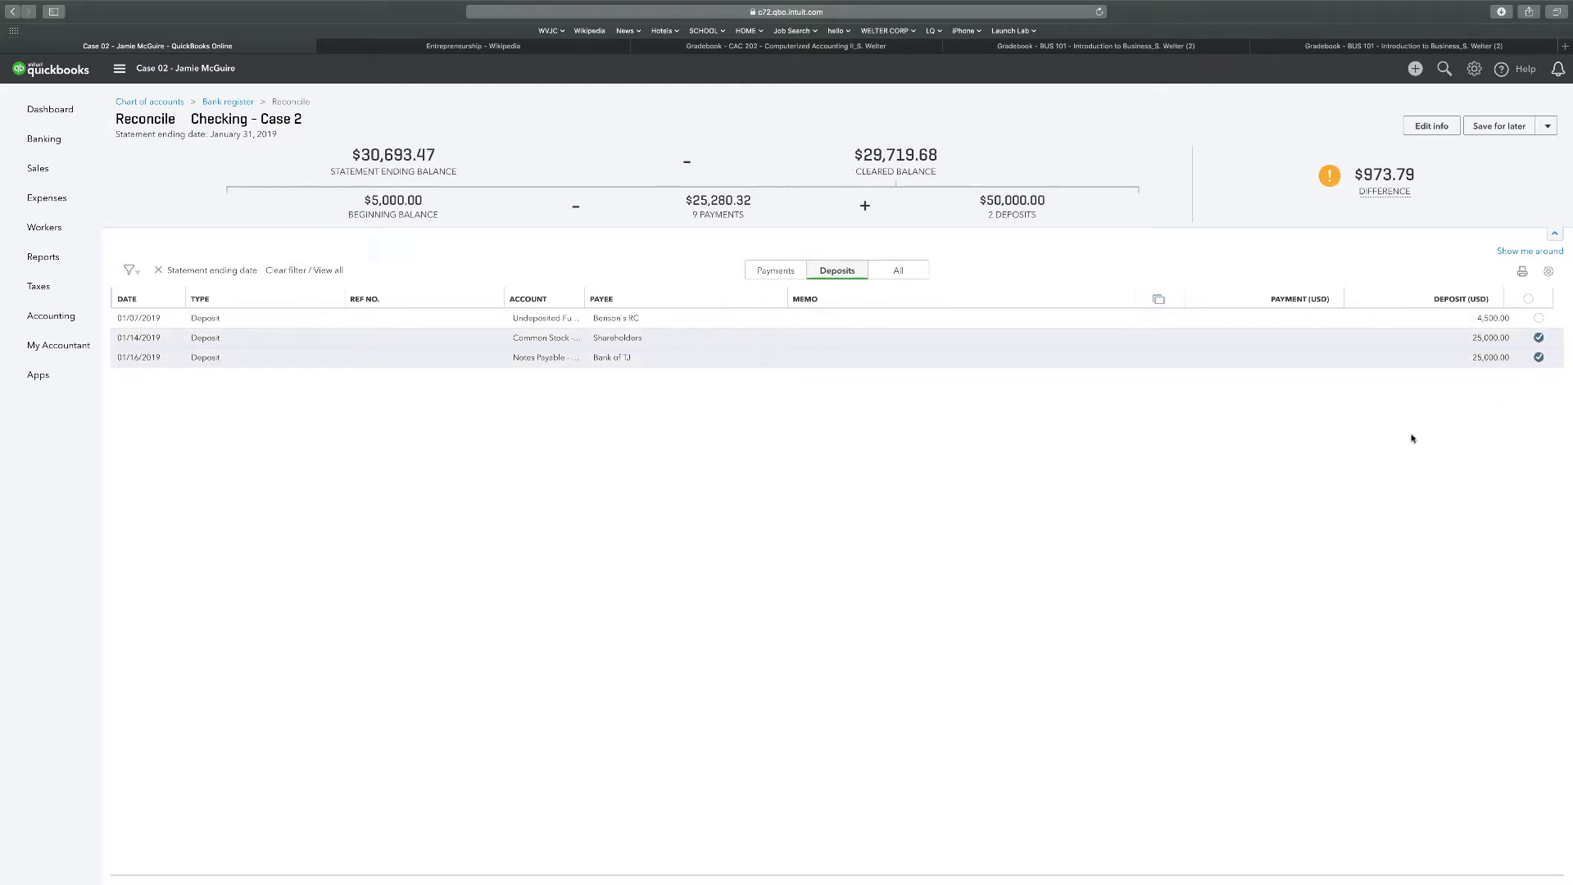
mouse_move(1331, 185)
mouse_move(1392, 169)
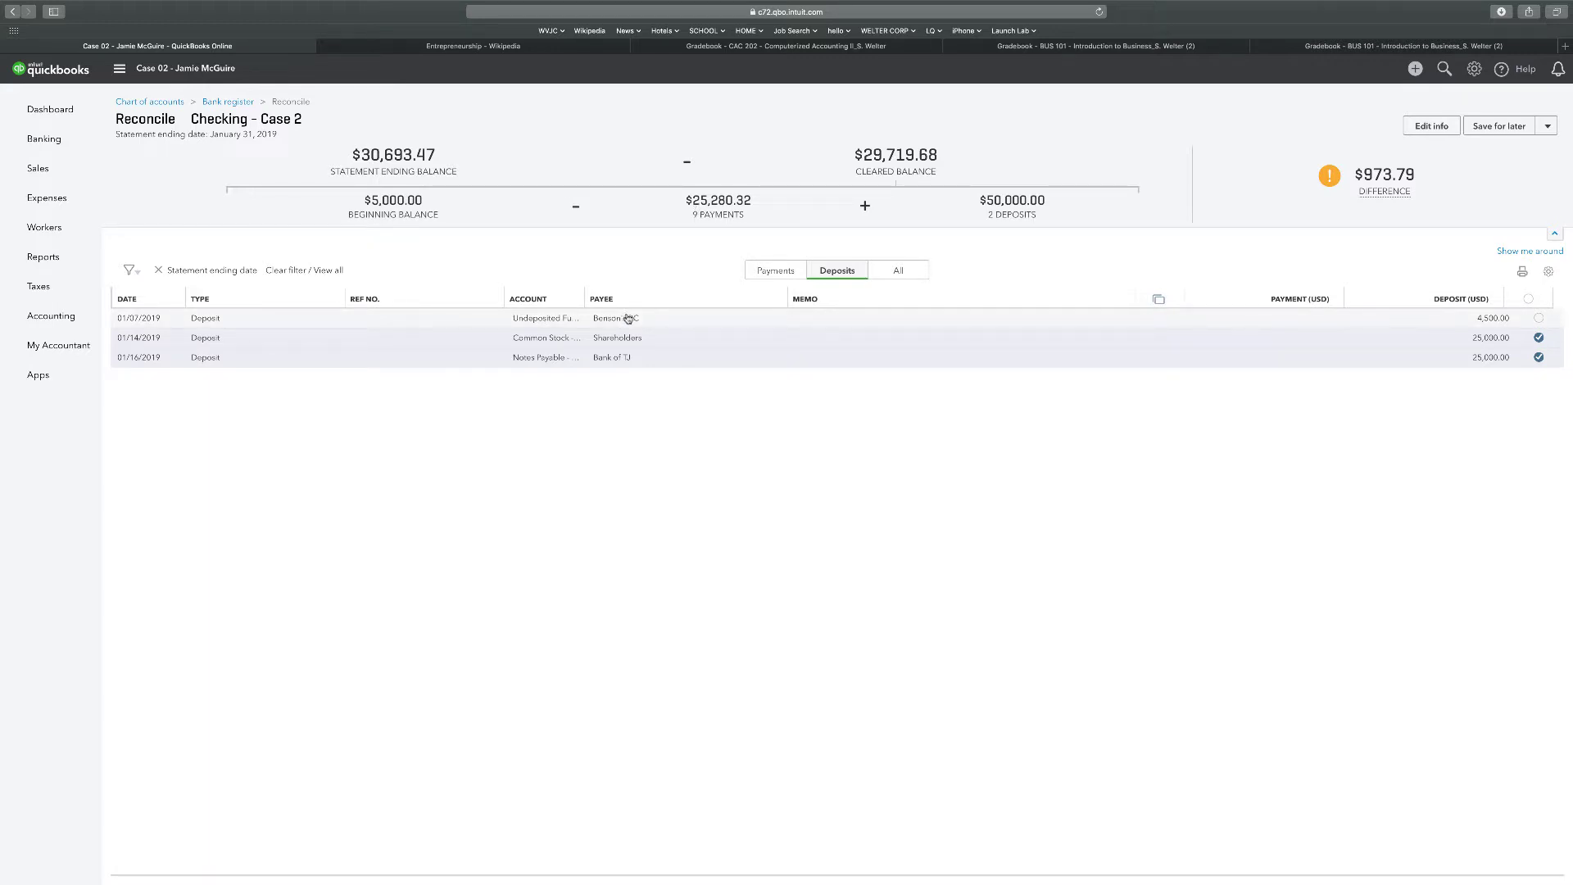
- In Payments, unclear checks 1013 and 1014 and clear check 1012 instead
left_click(768, 269)
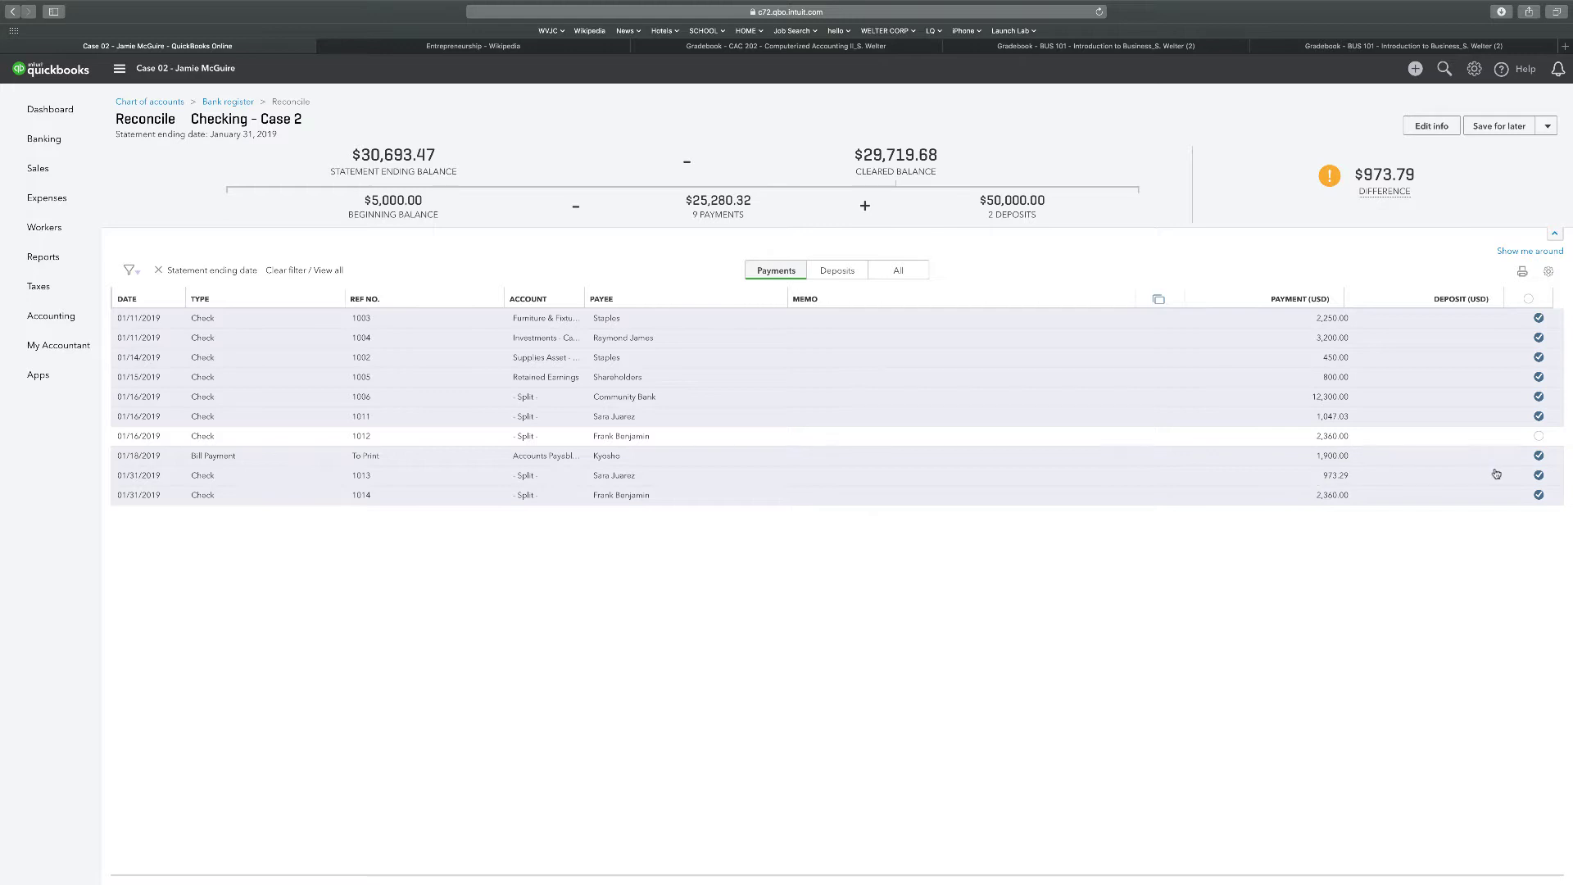
left_click(1539, 476)
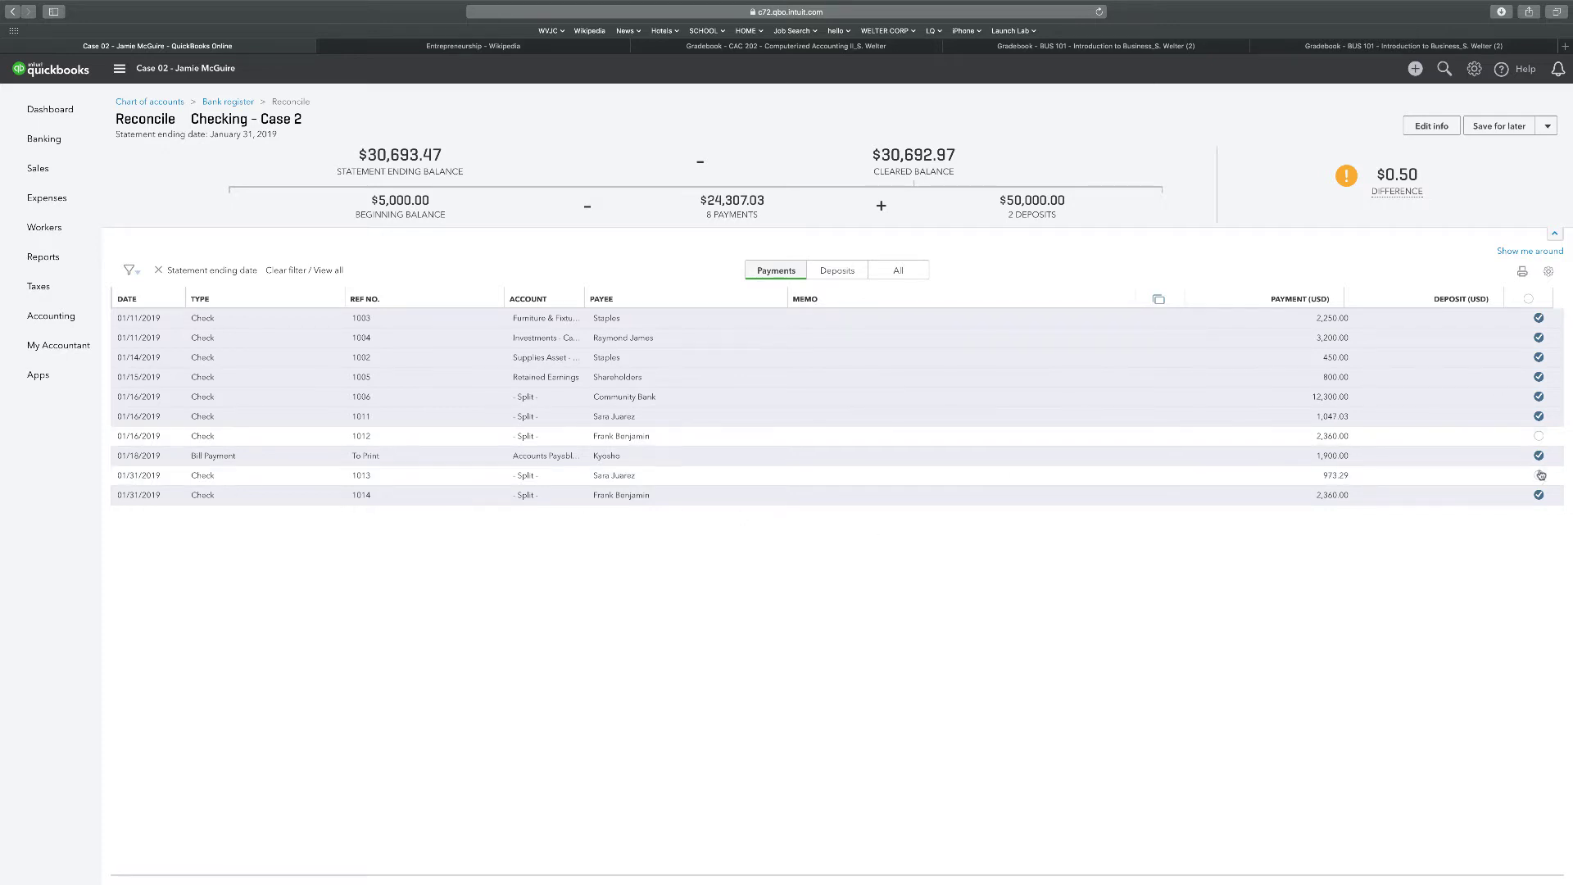
left_click(1538, 496)
left_click(1539, 436)
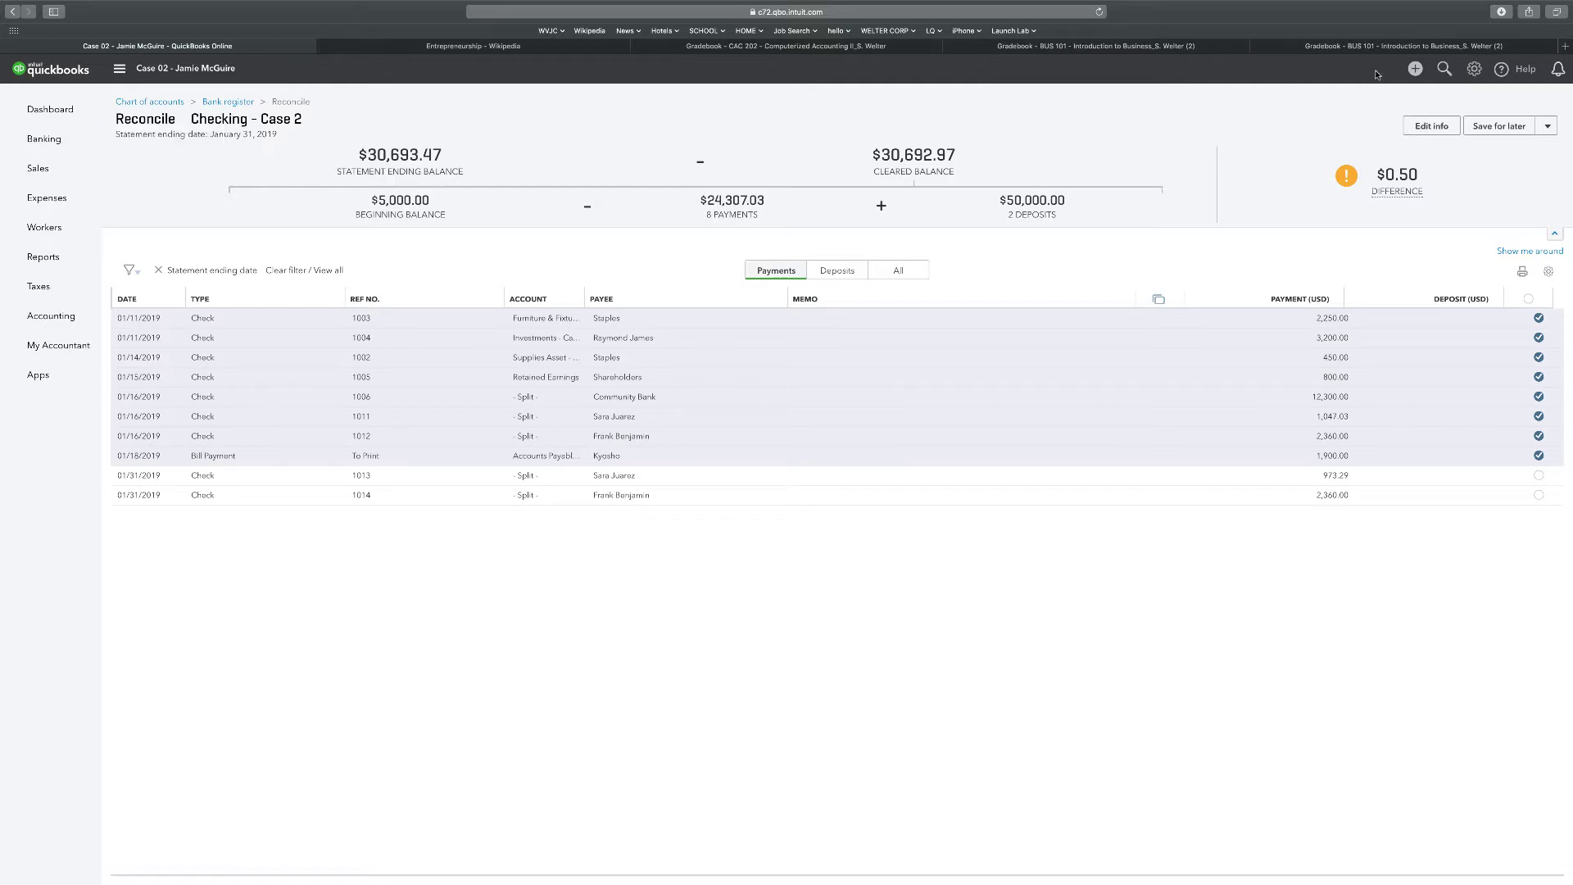
- Start a new check on Checking - Case 2, then choose check 1012 from Recent Checks
left_click(1415, 70)
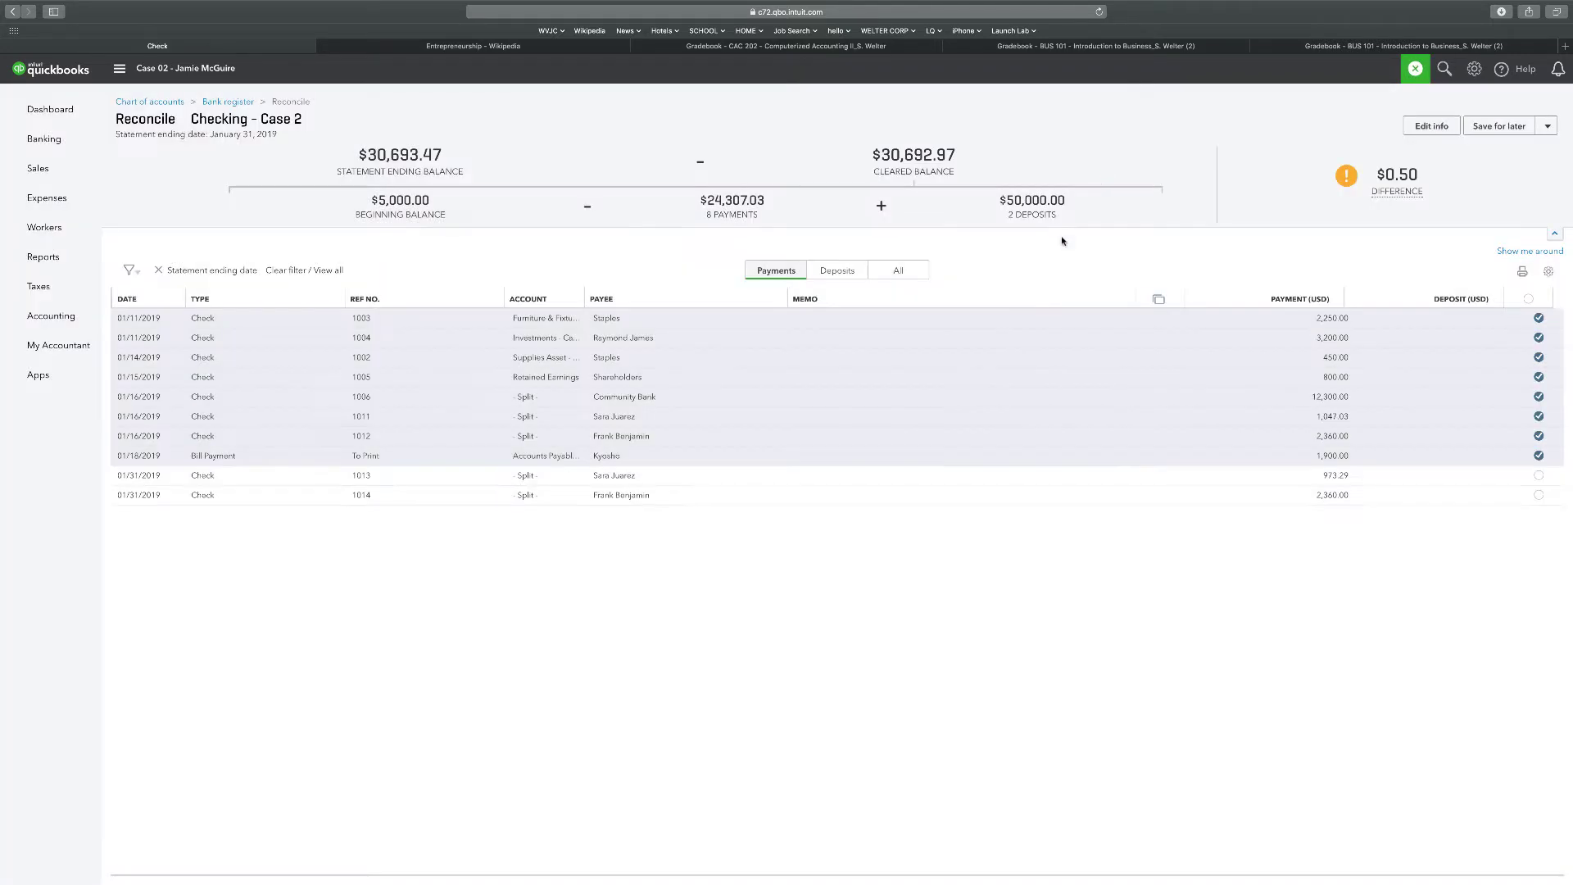
key("ctrl+alt+w")
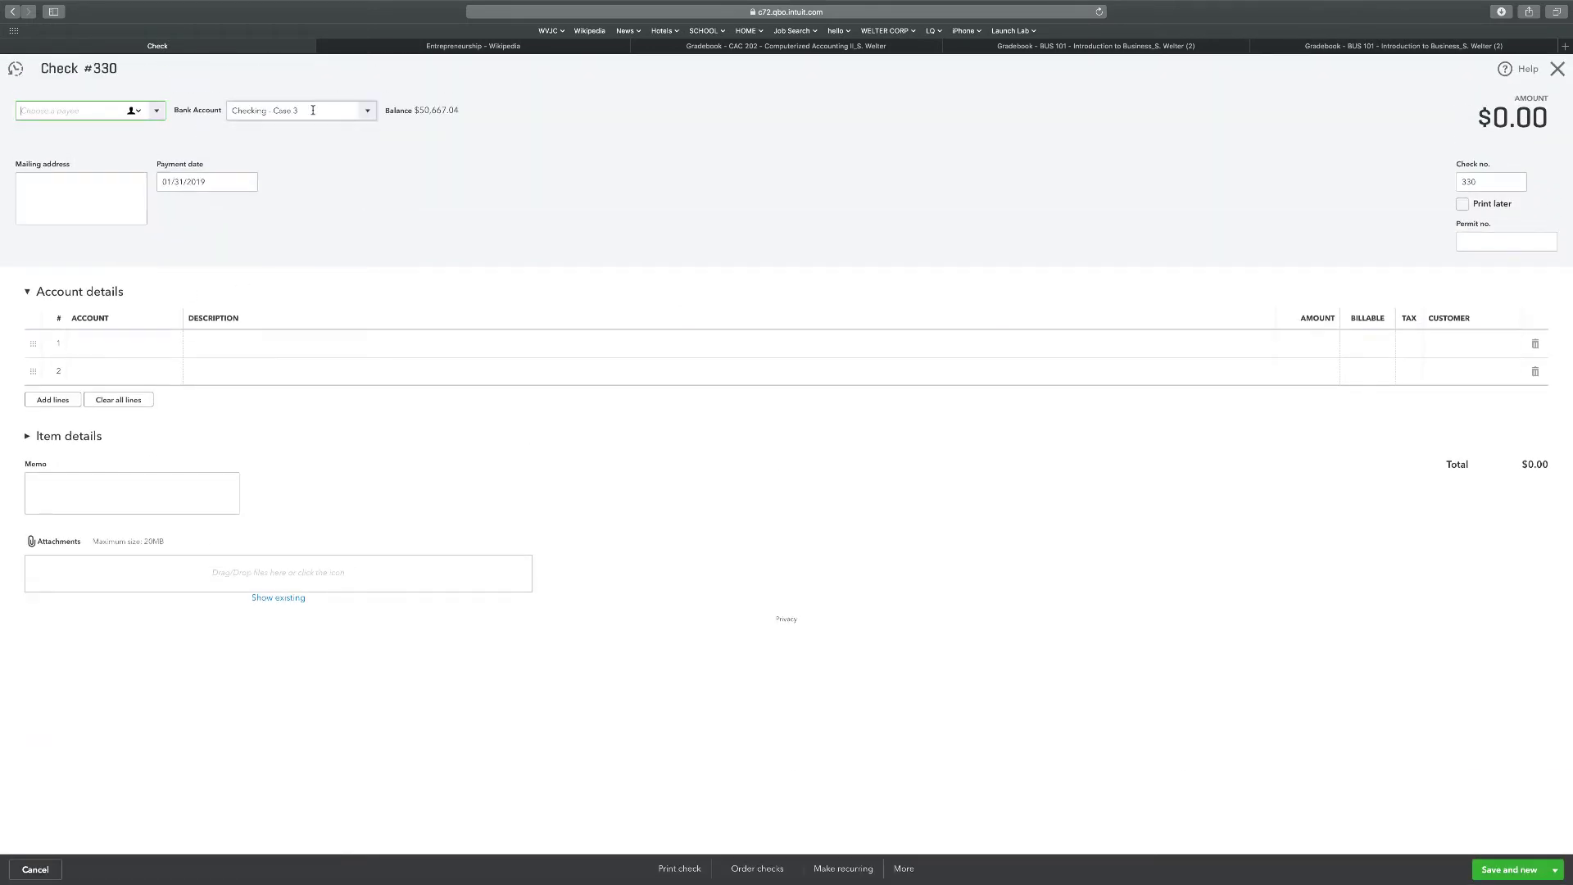
left_click(313, 110)
left_click(254, 175)
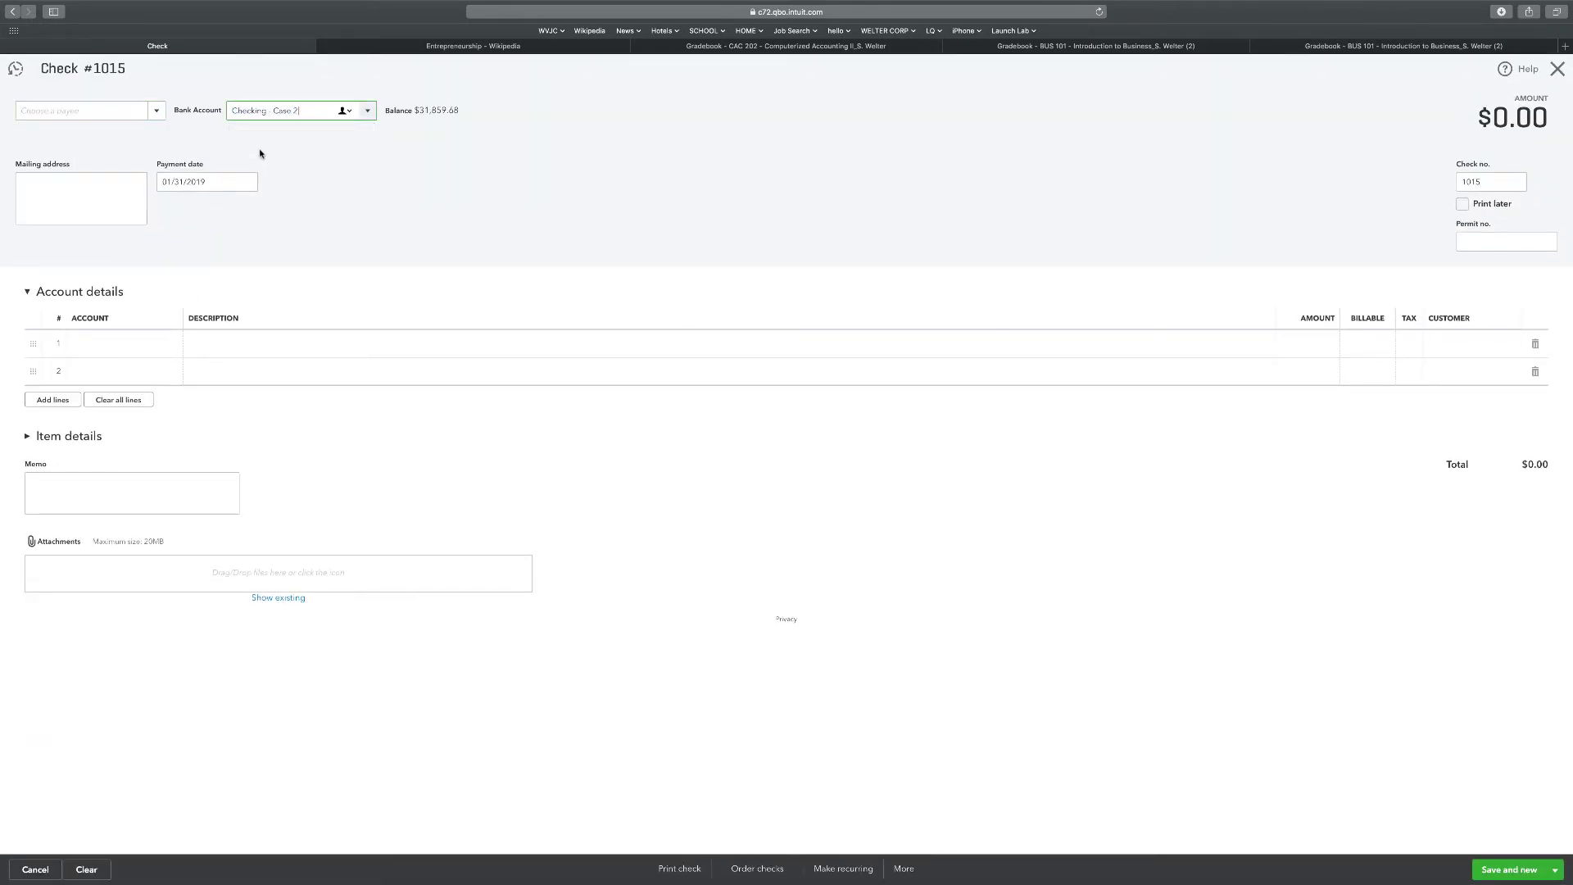
left_click(15, 69)
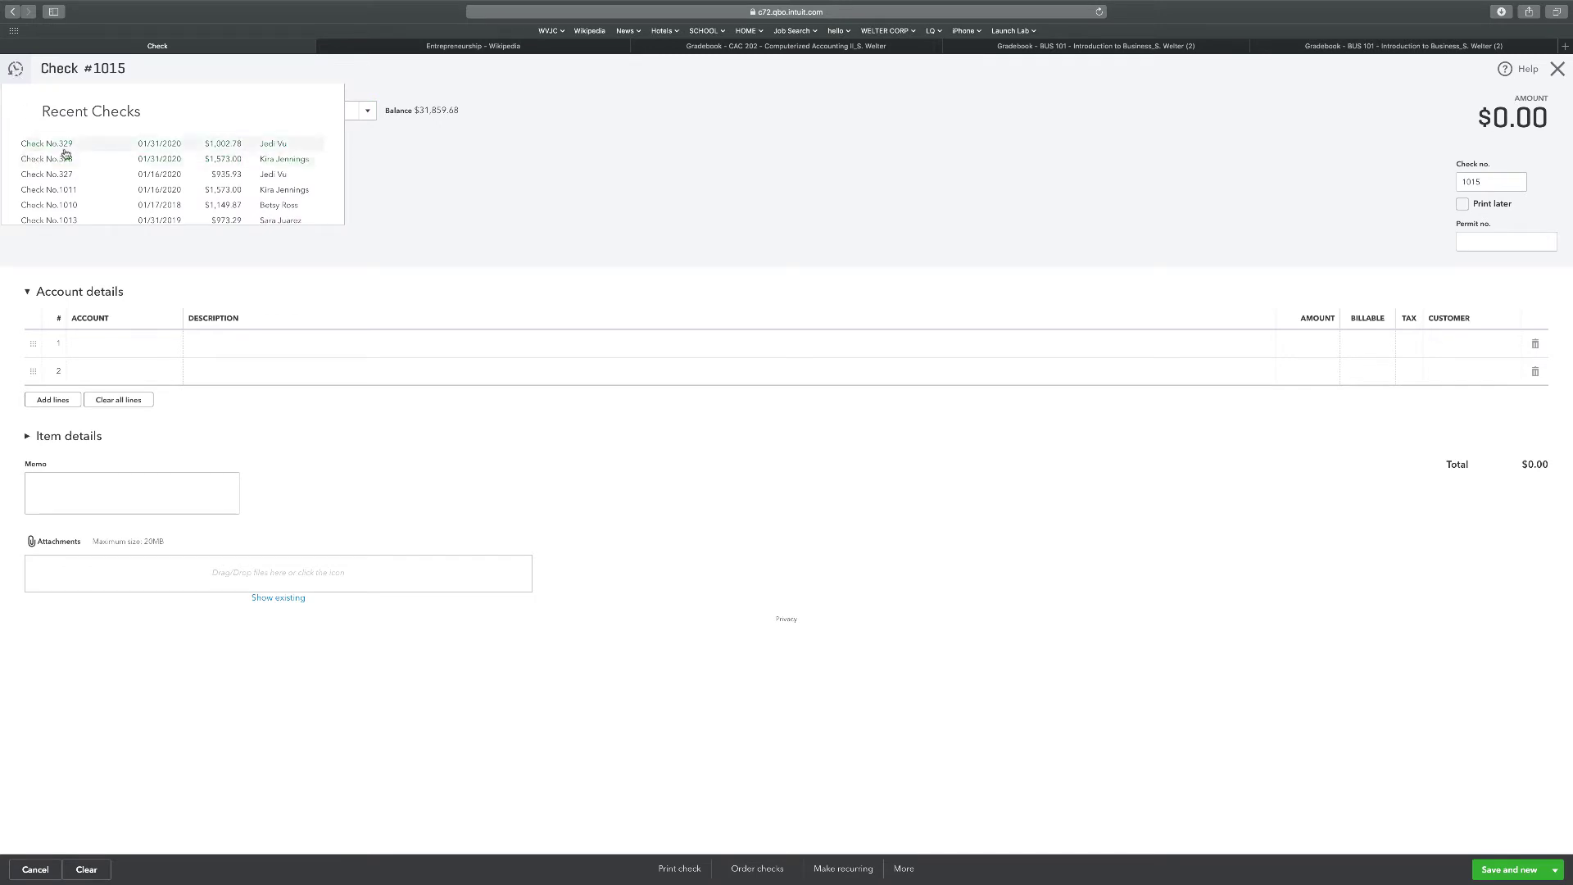
scroll(274, 195, "down", 3)
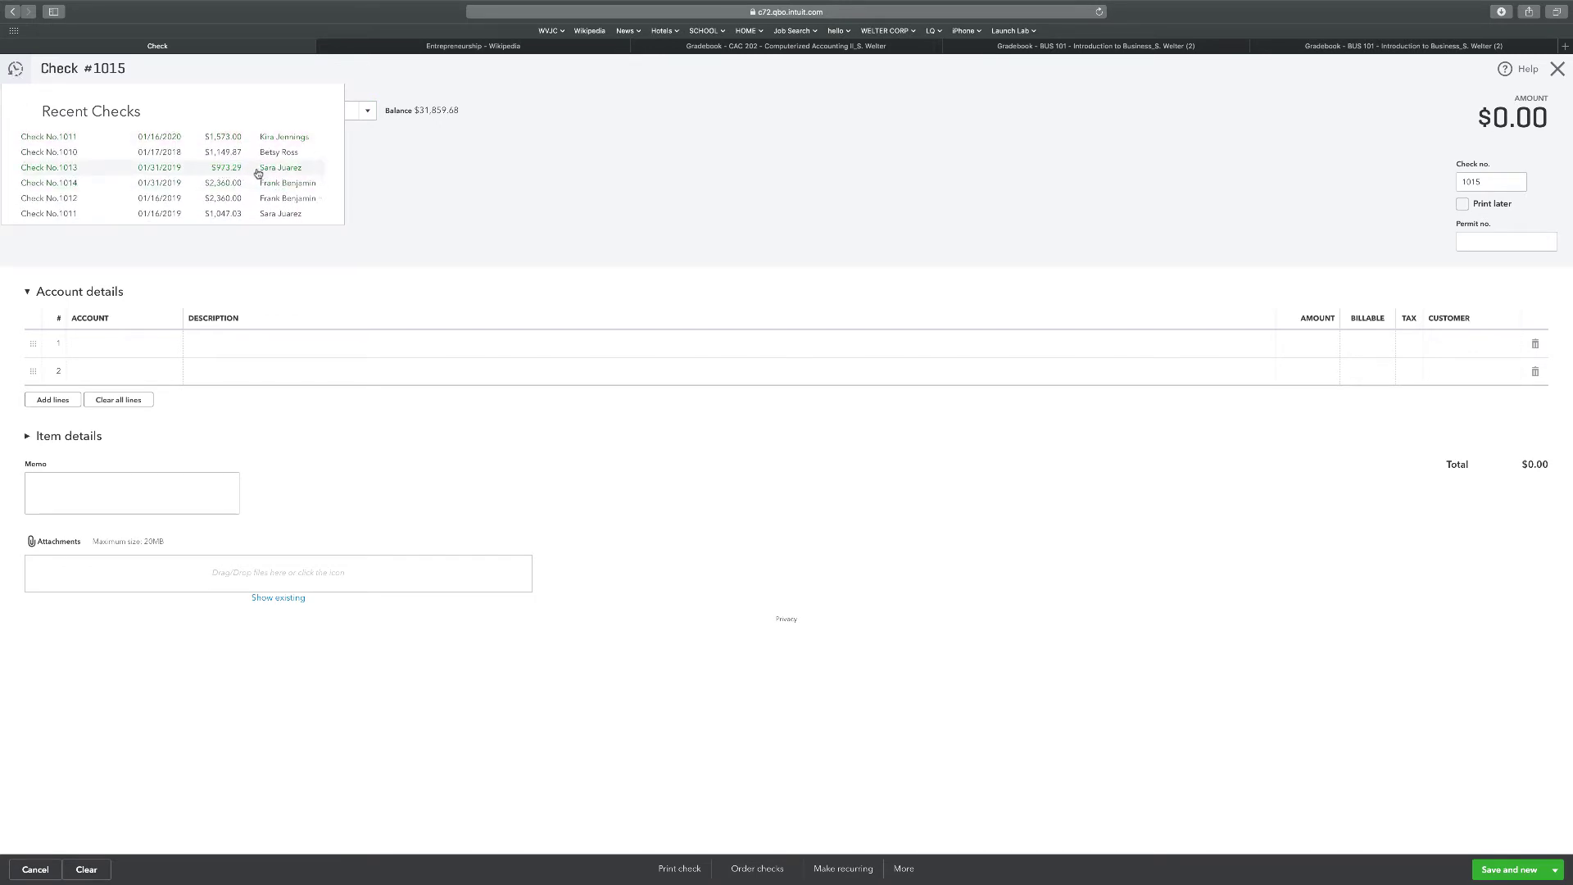
scroll(278, 175, "down", 1)
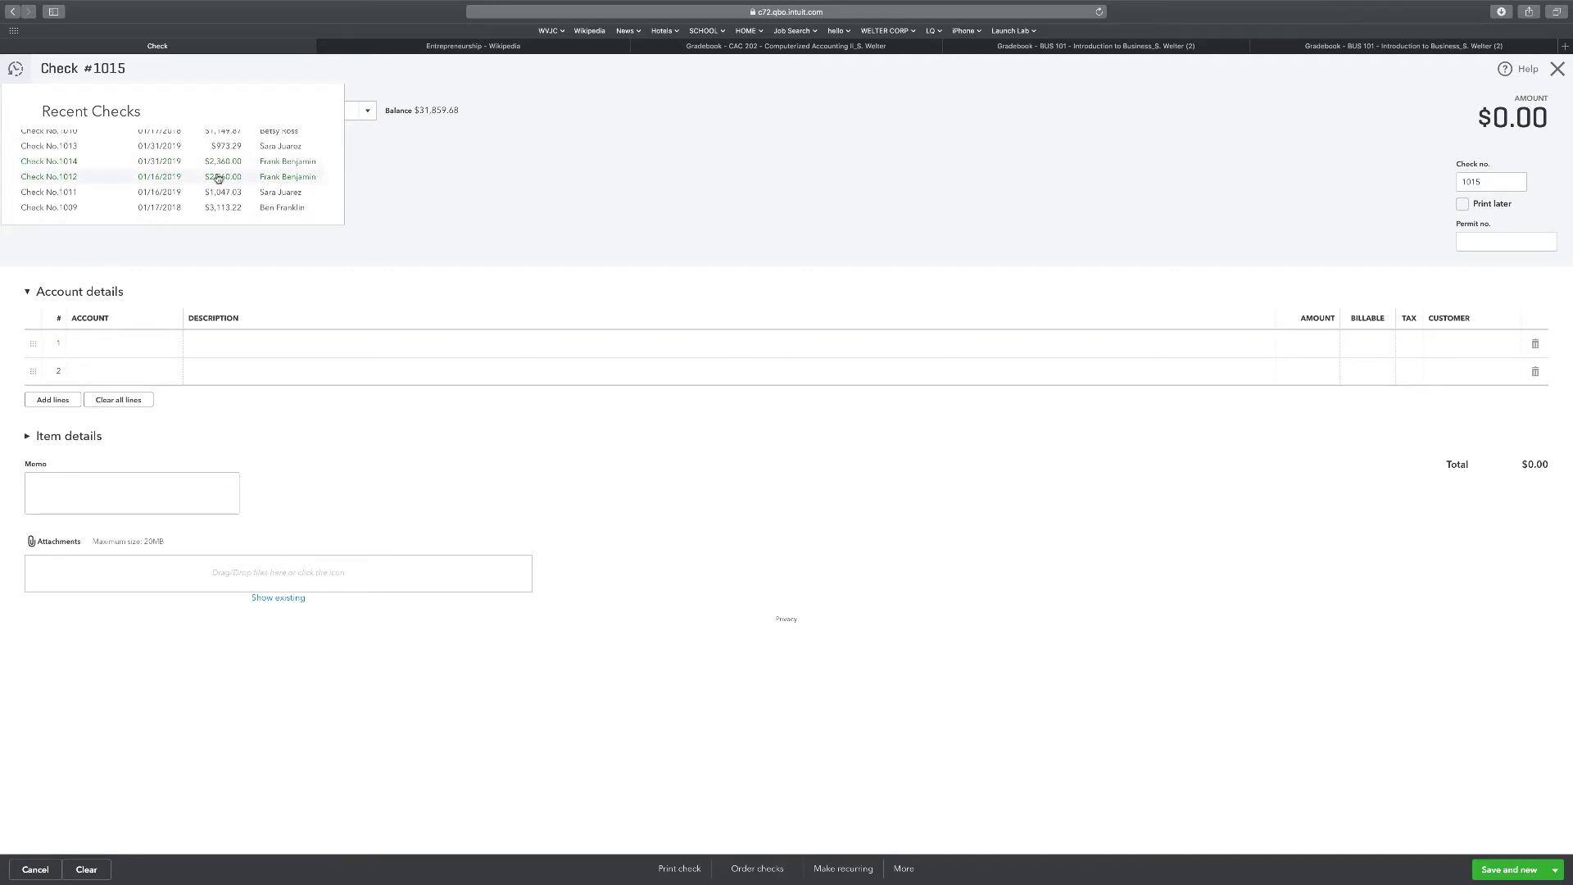
left_click(218, 179)
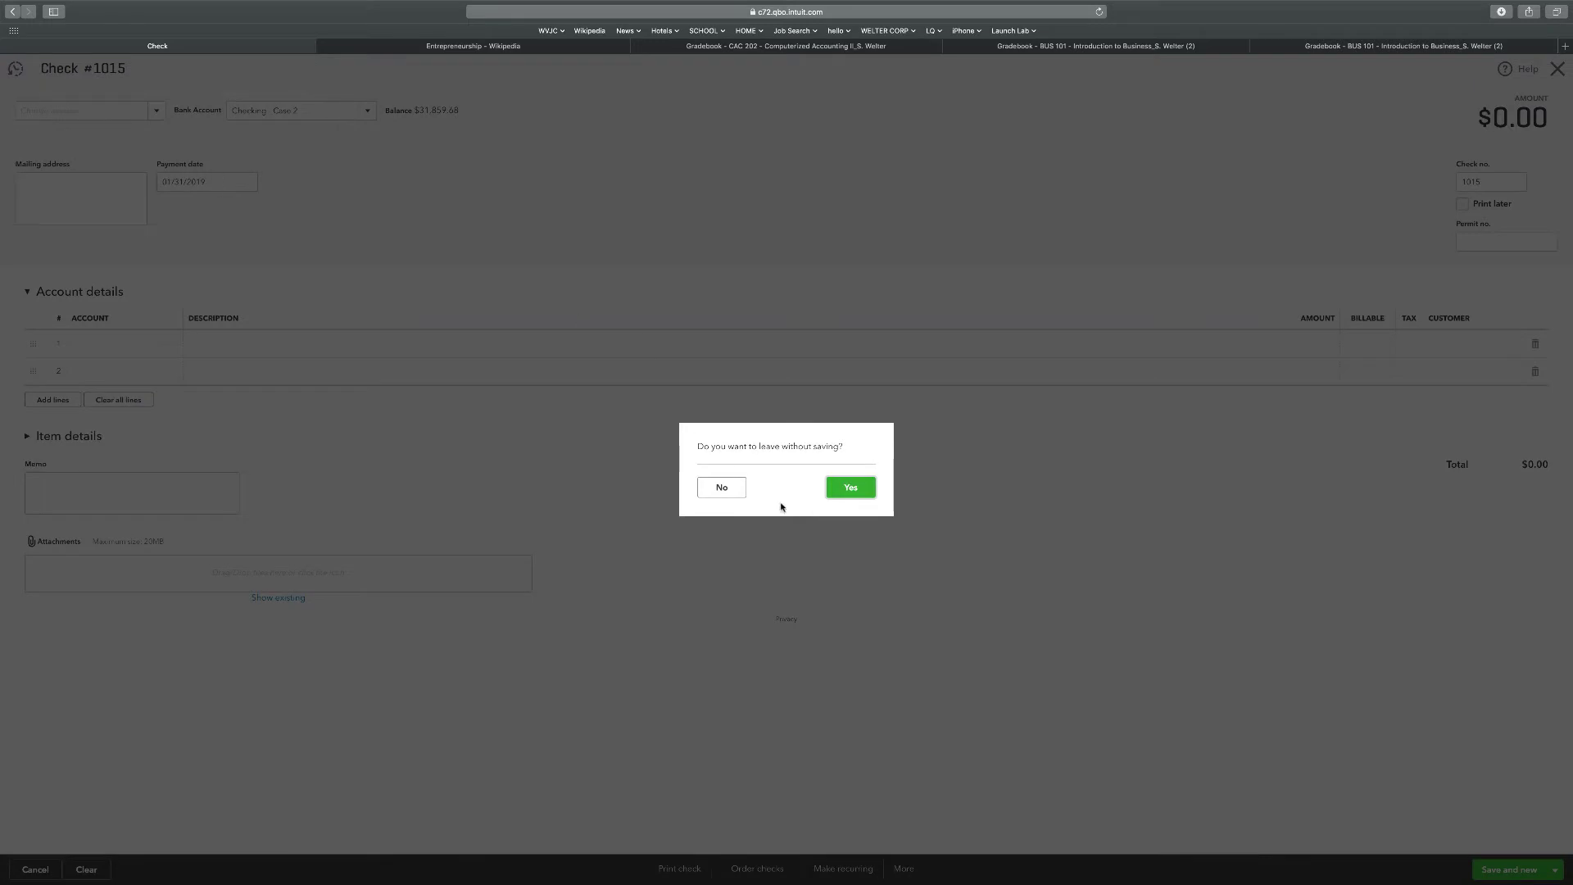
- Confirm leaving the blank check unsaved so check 1012 opens
left_click(843, 490)
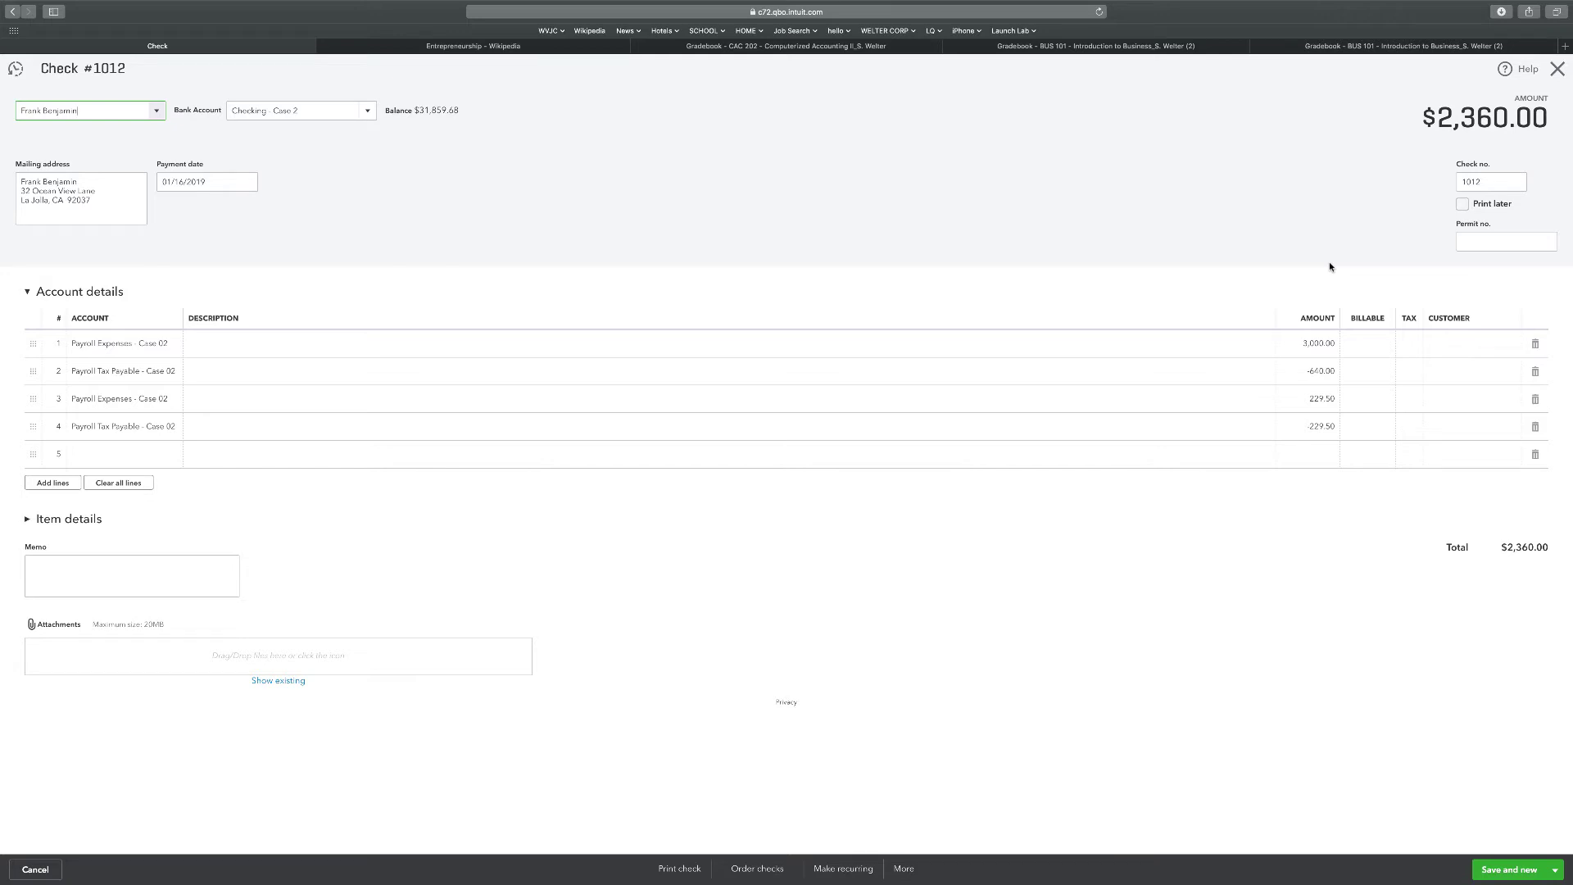
- Change check 1012's second payroll line from -640.00 to -640.50 and save it one time only
left_click(1323, 372)
left_click(1326, 371)
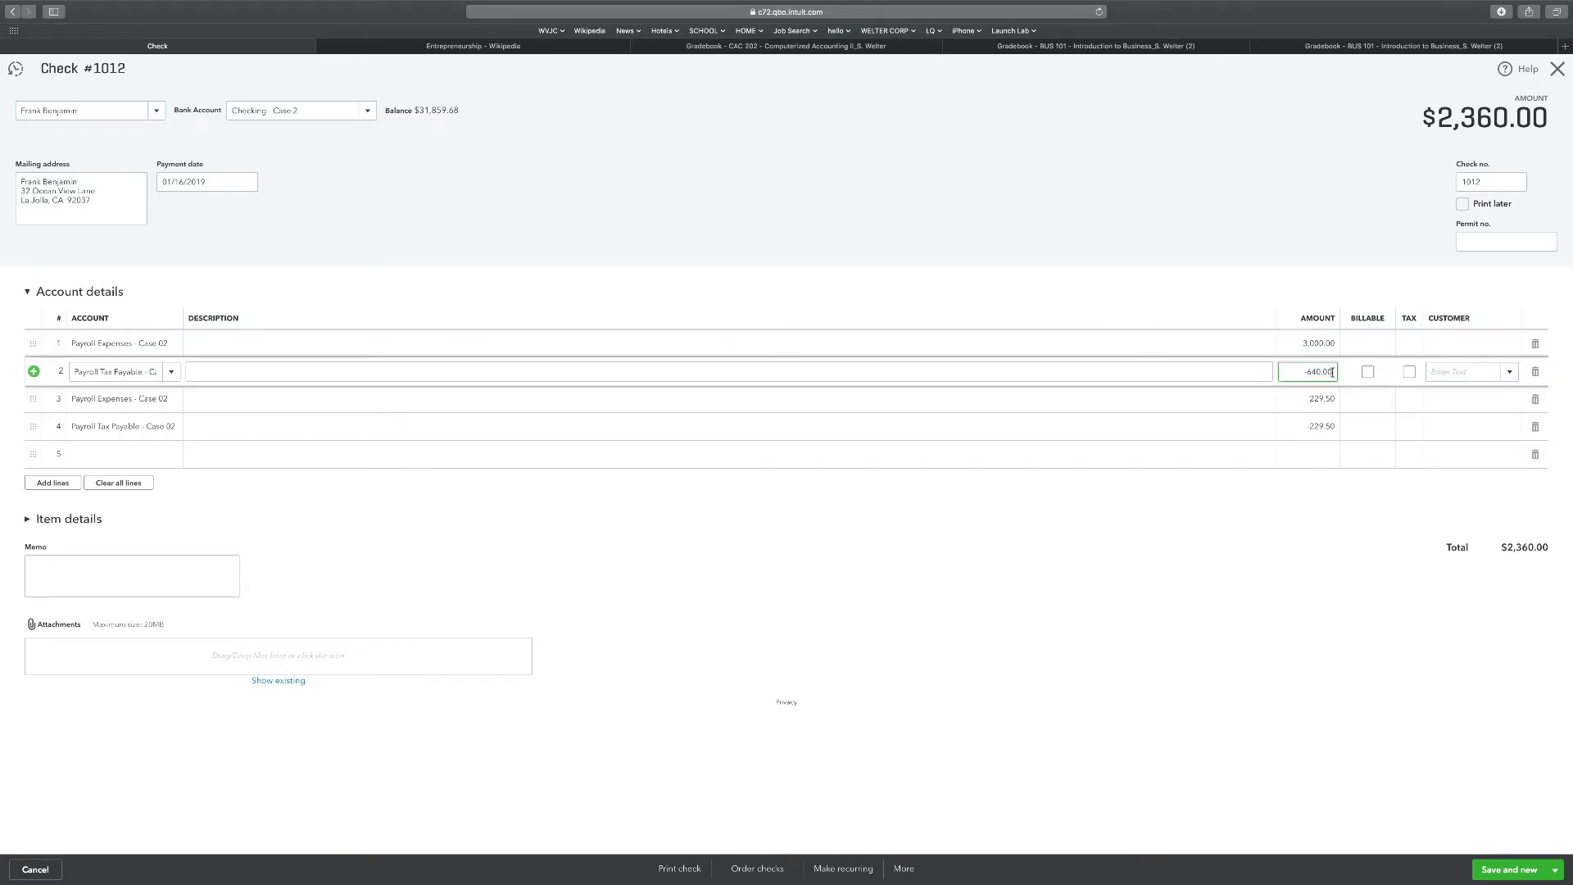
type("50")
left_click(1276, 213)
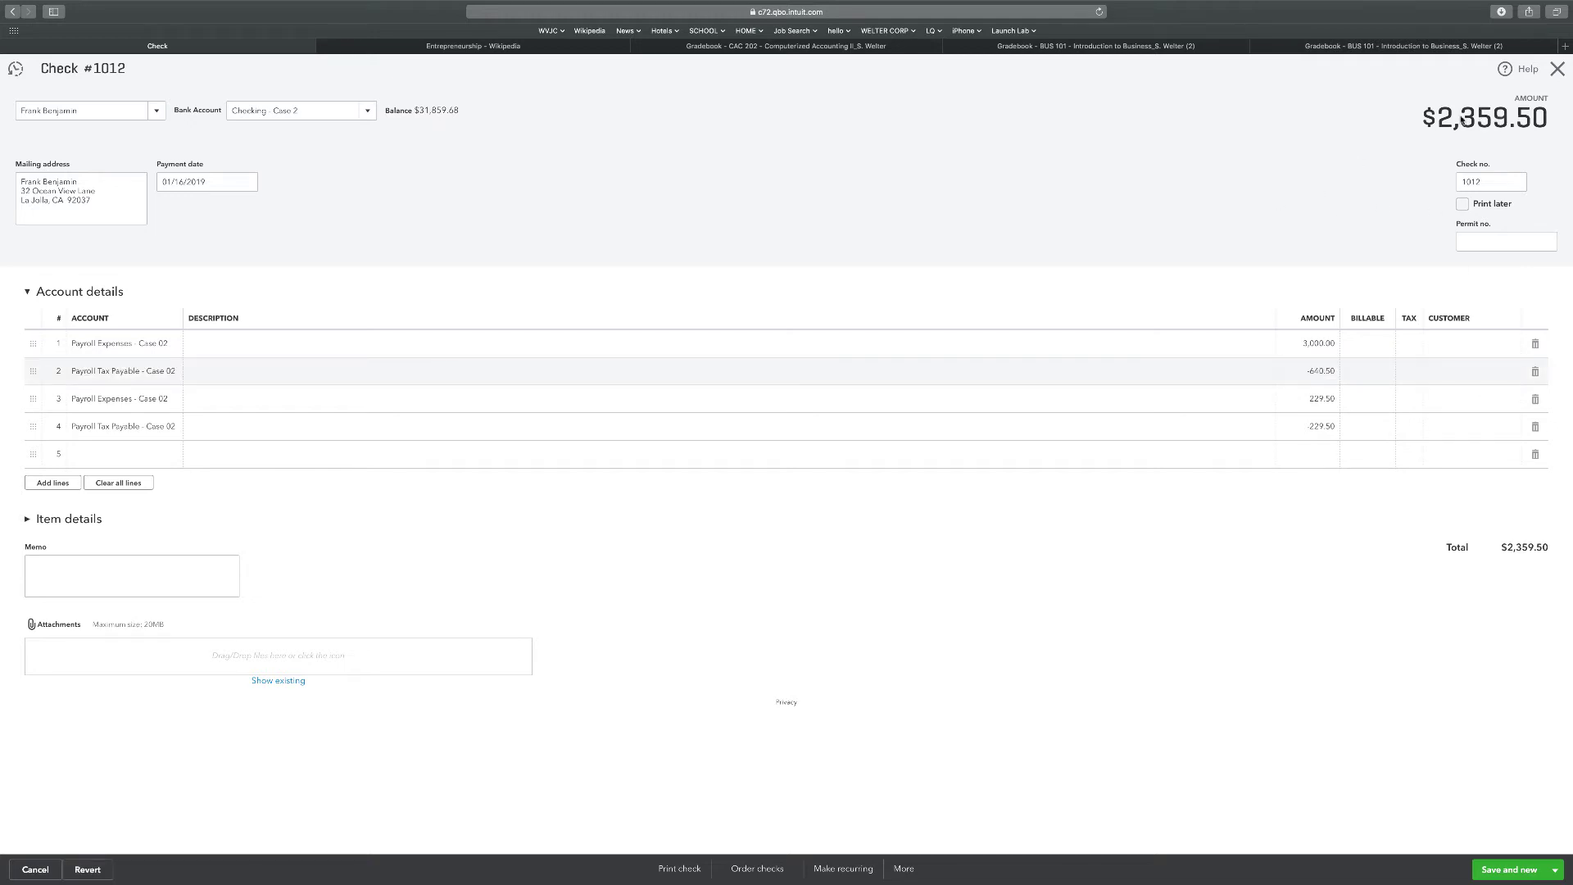
left_click(1529, 873)
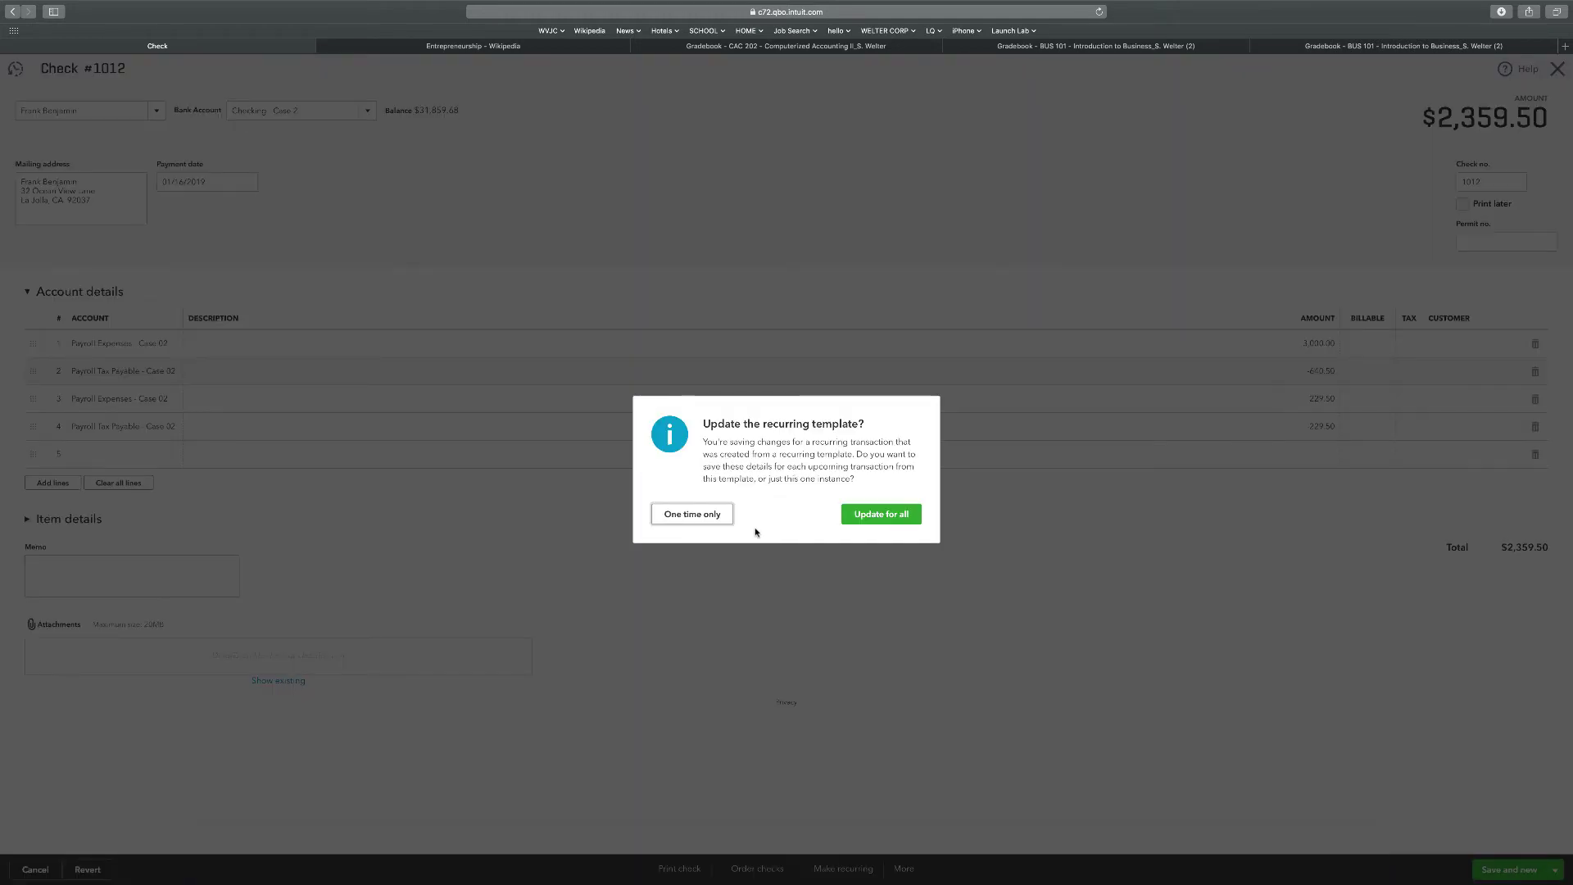
left_click(692, 514)
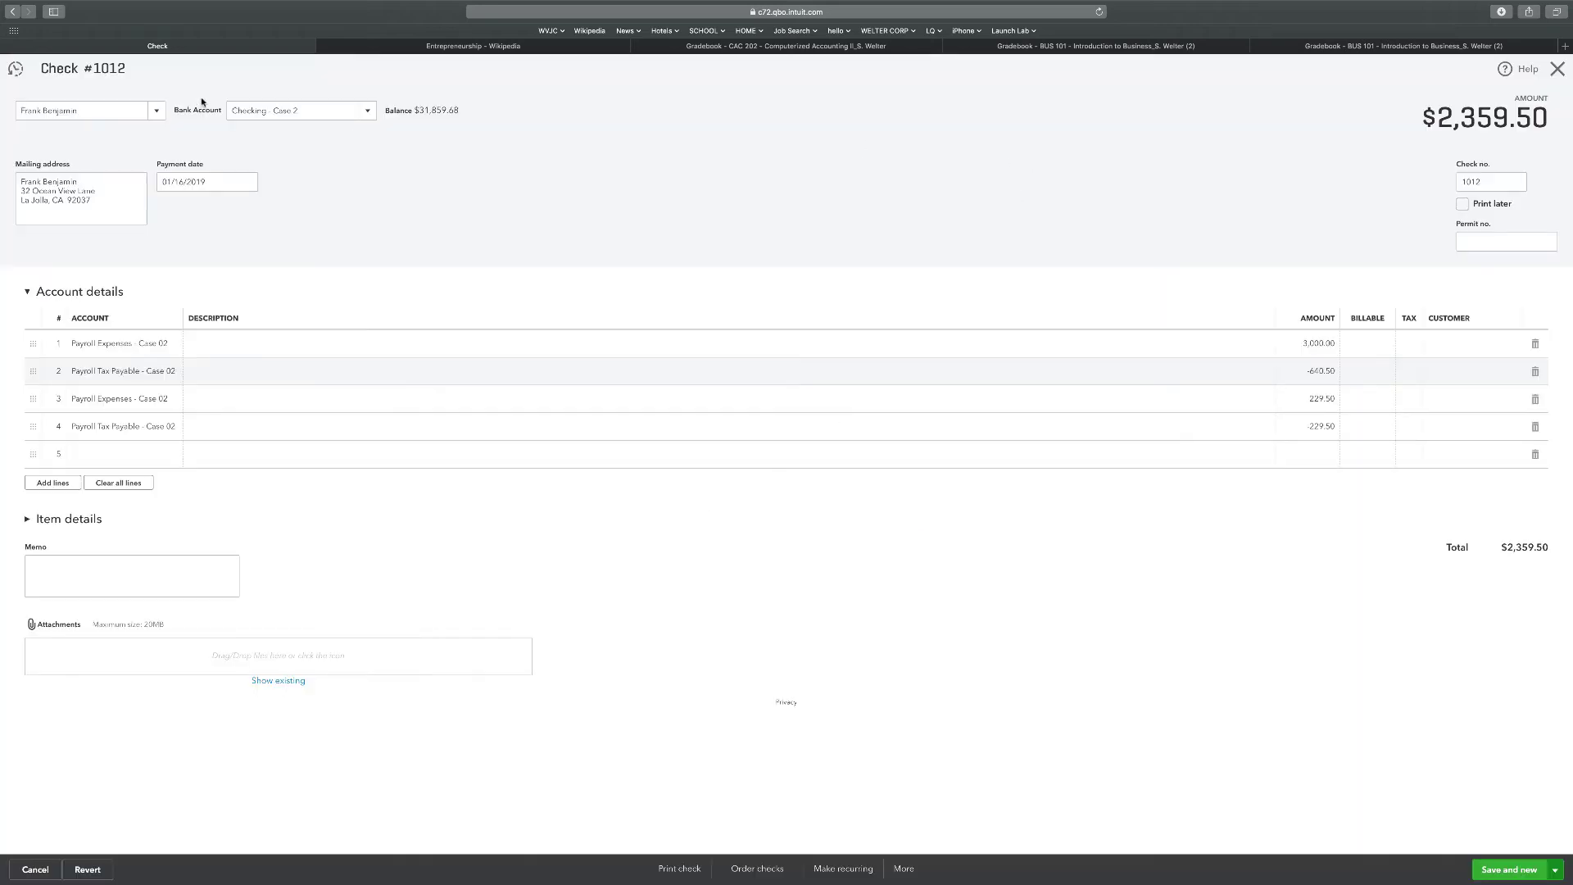
- Change check 1014's second line to -640.50 ($2,359.50 total), save one time only, and return to reconciliation
left_click(14, 71)
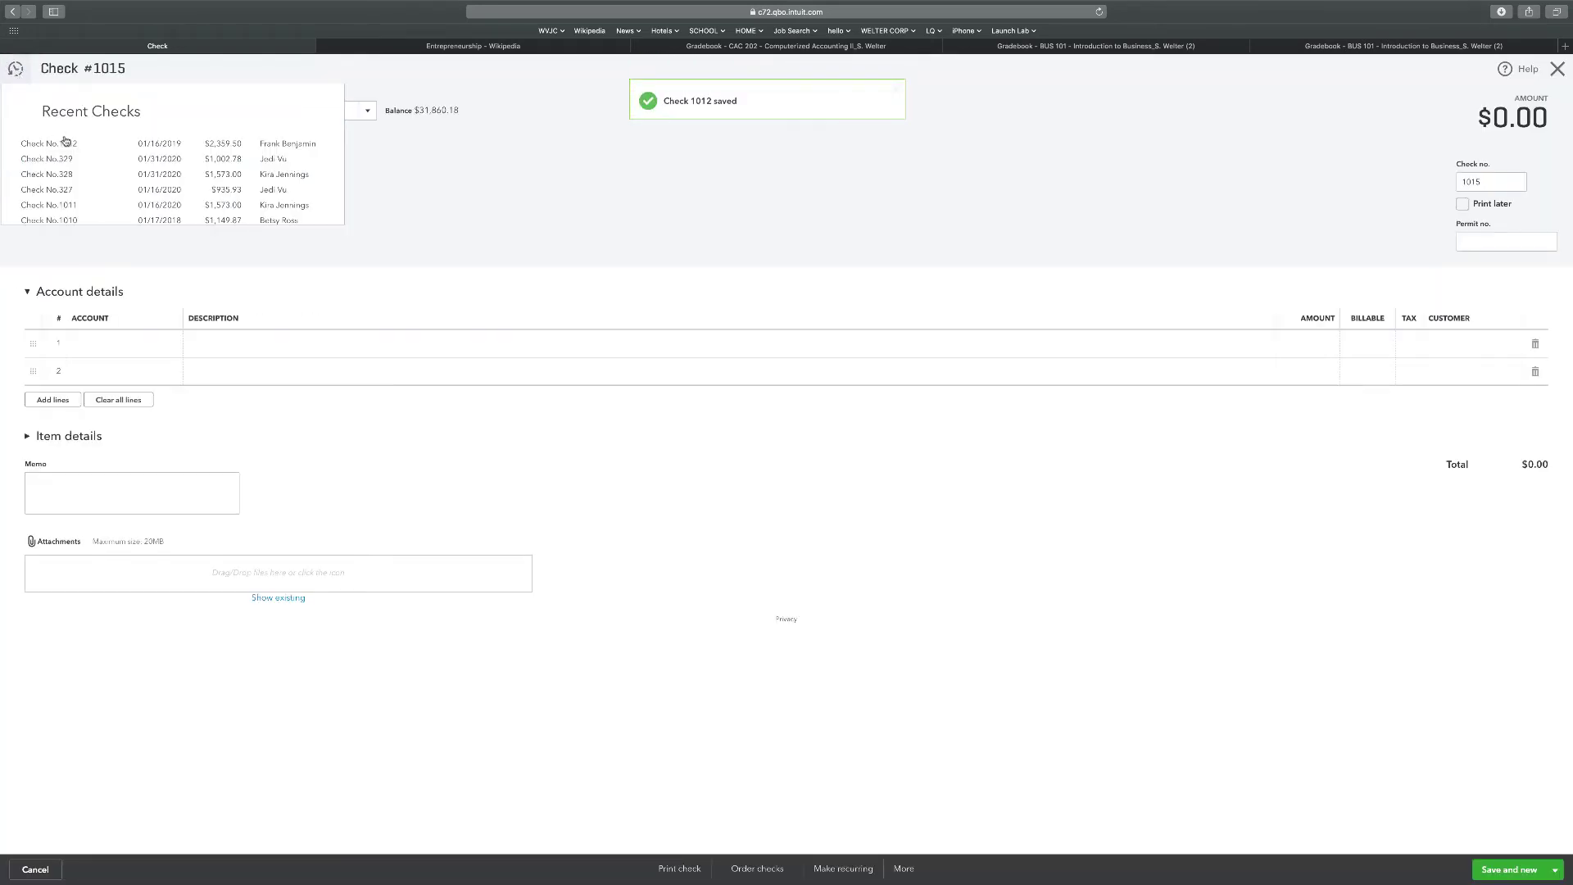
scroll(258, 212, "down", 3)
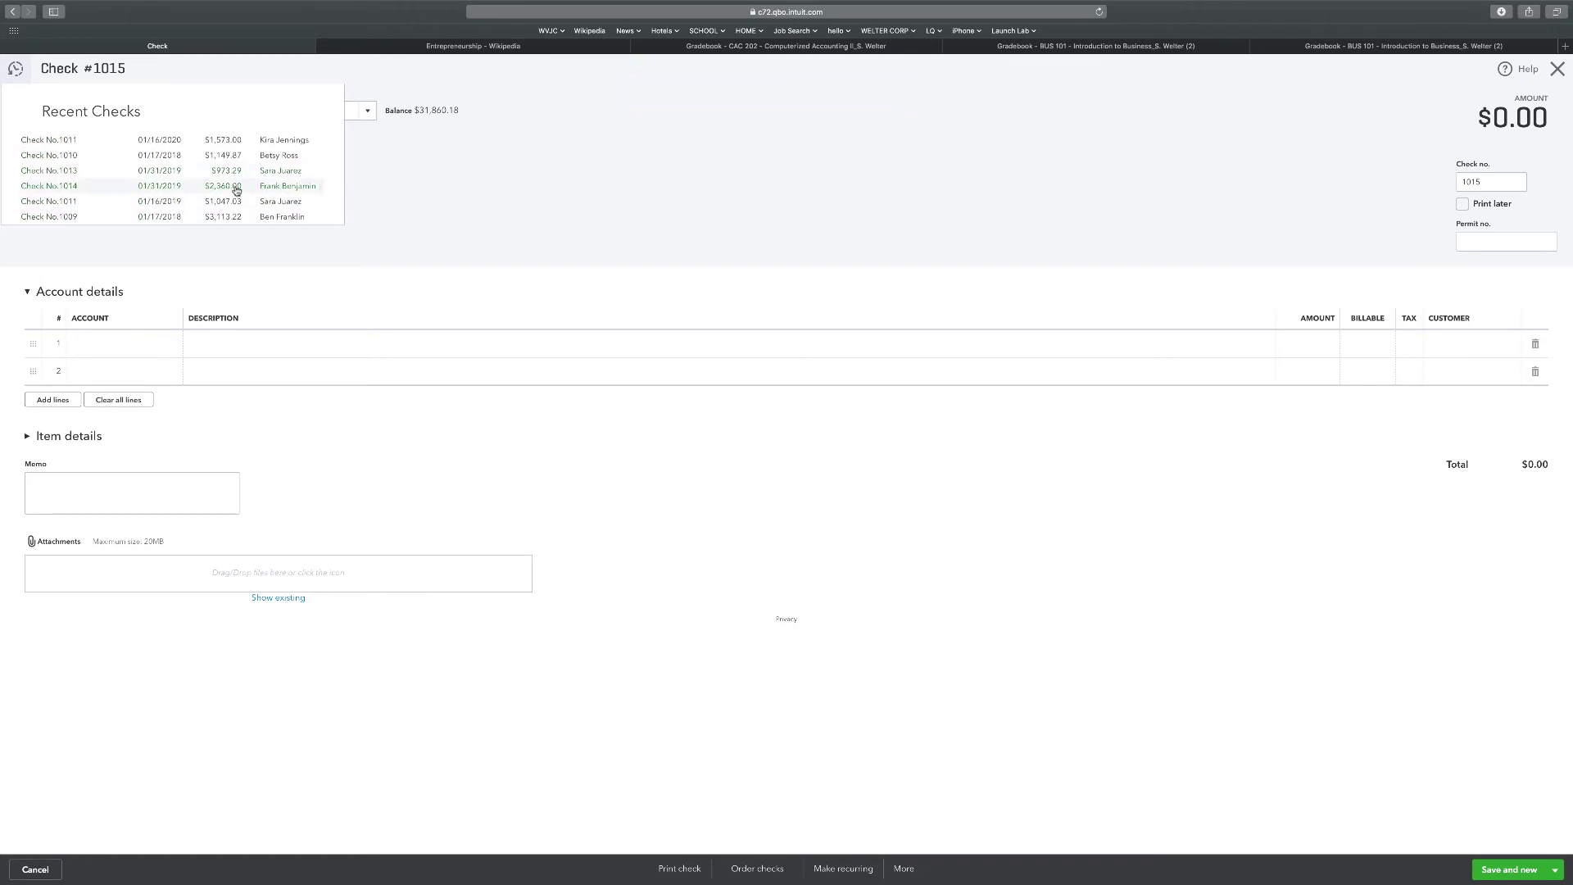
left_click(236, 190)
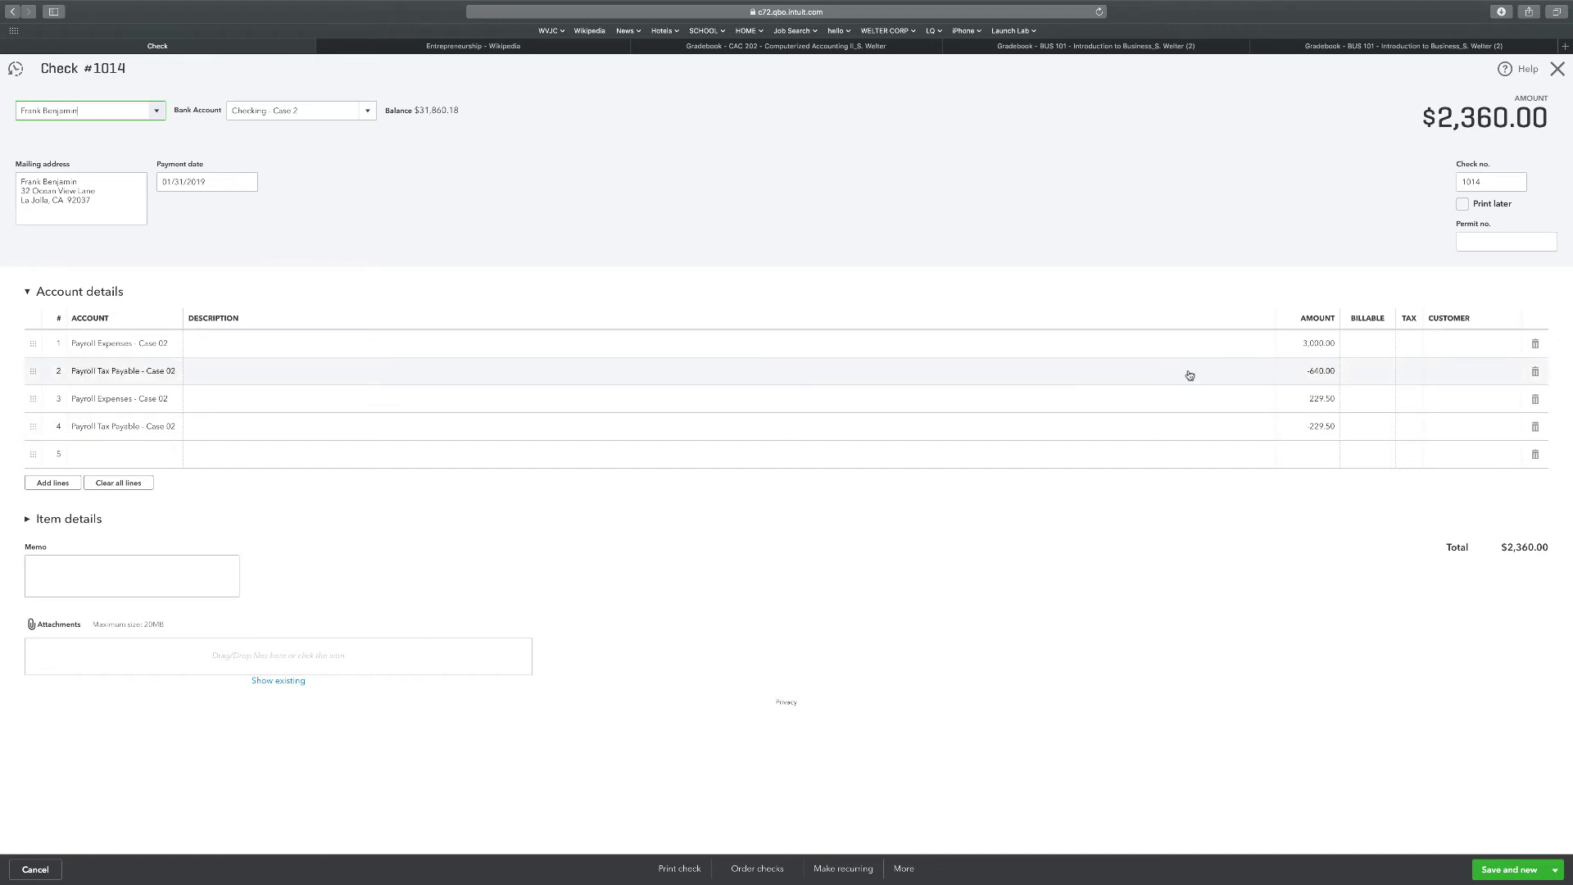
left_click(1318, 371)
left_click(1319, 372)
type("50")
left_click(1306, 253)
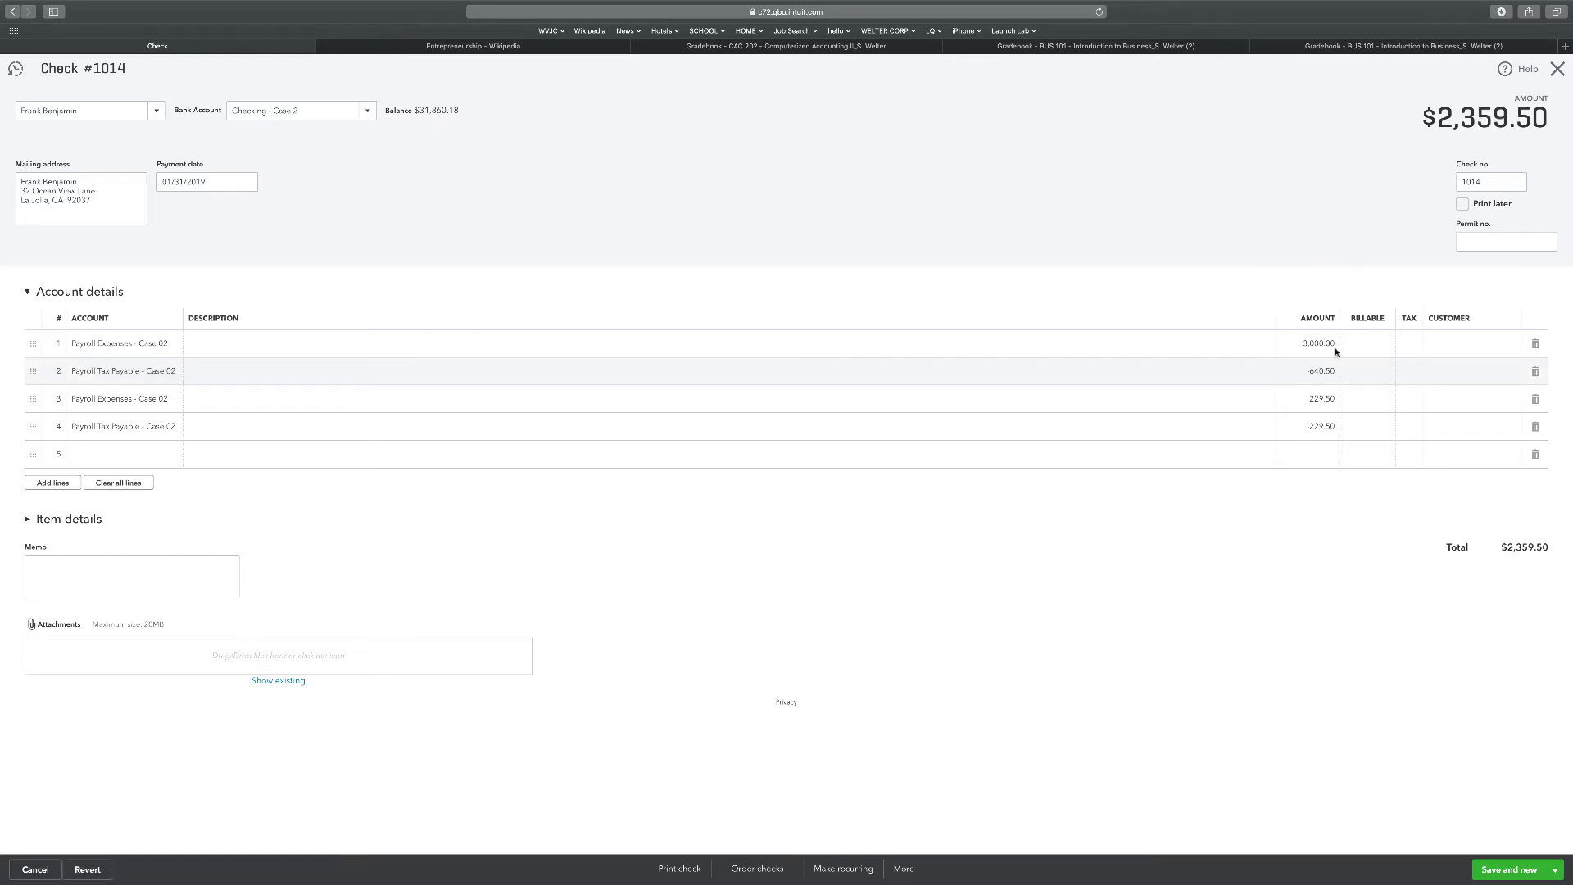
left_click(1515, 870)
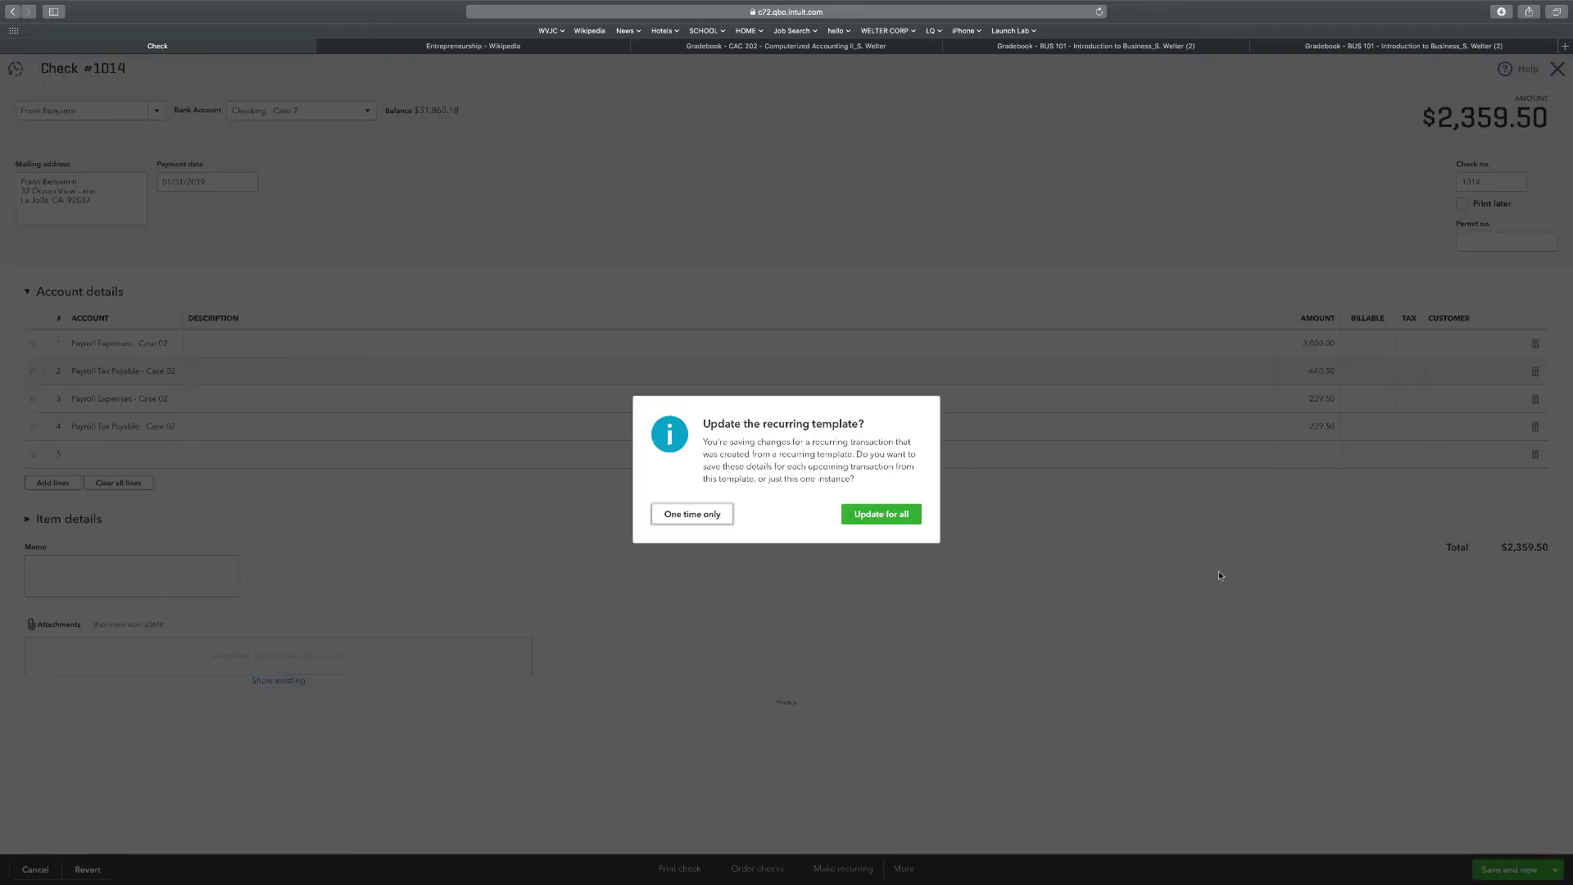
left_click(670, 517)
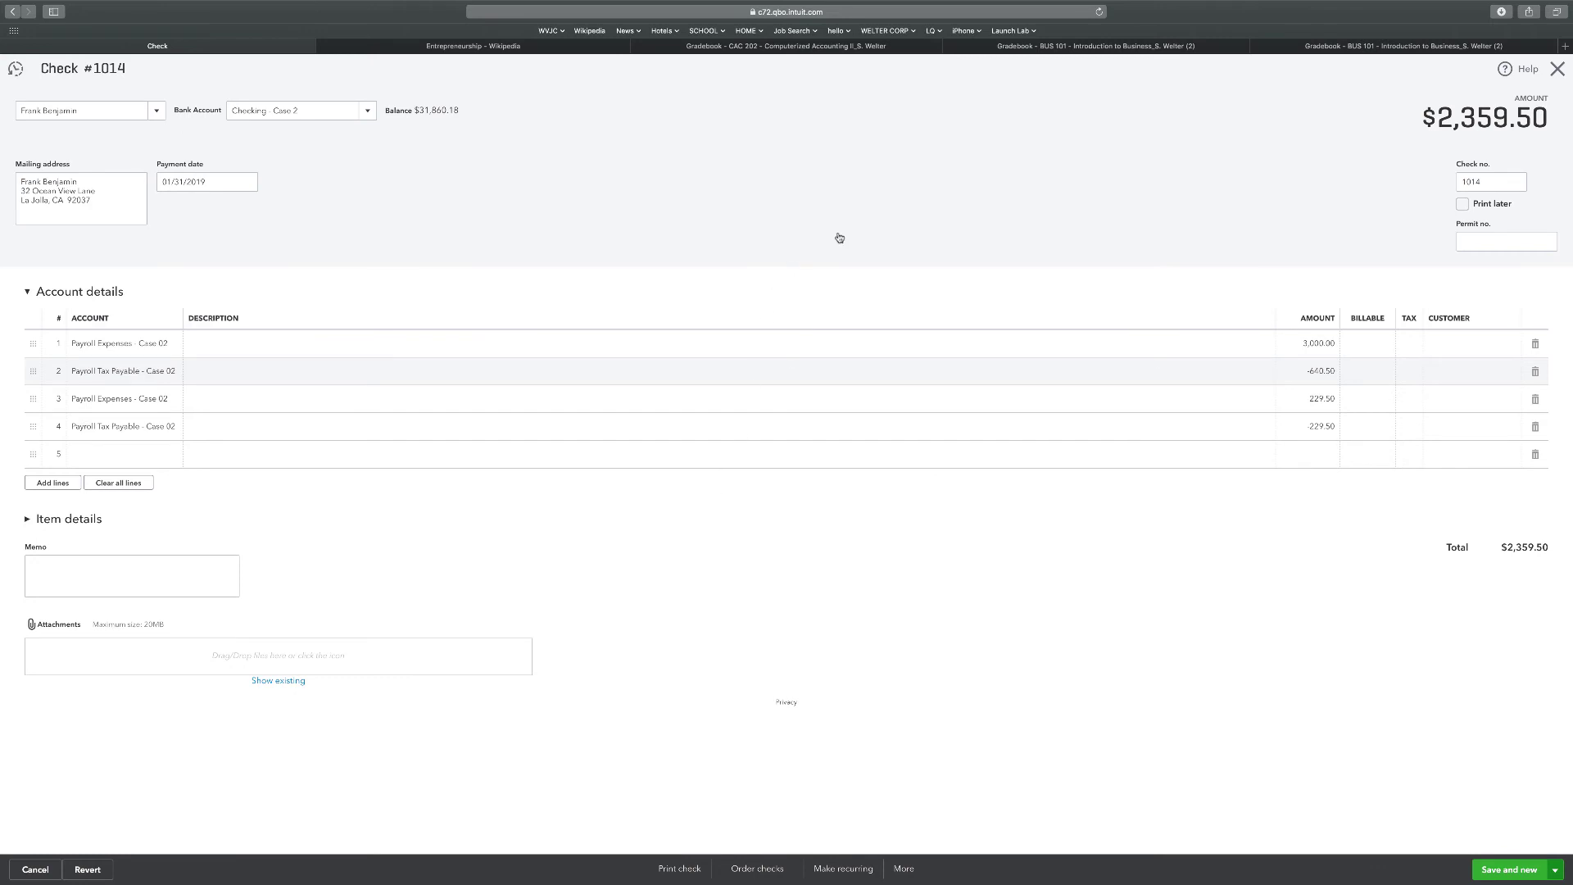
left_click(1556, 69)
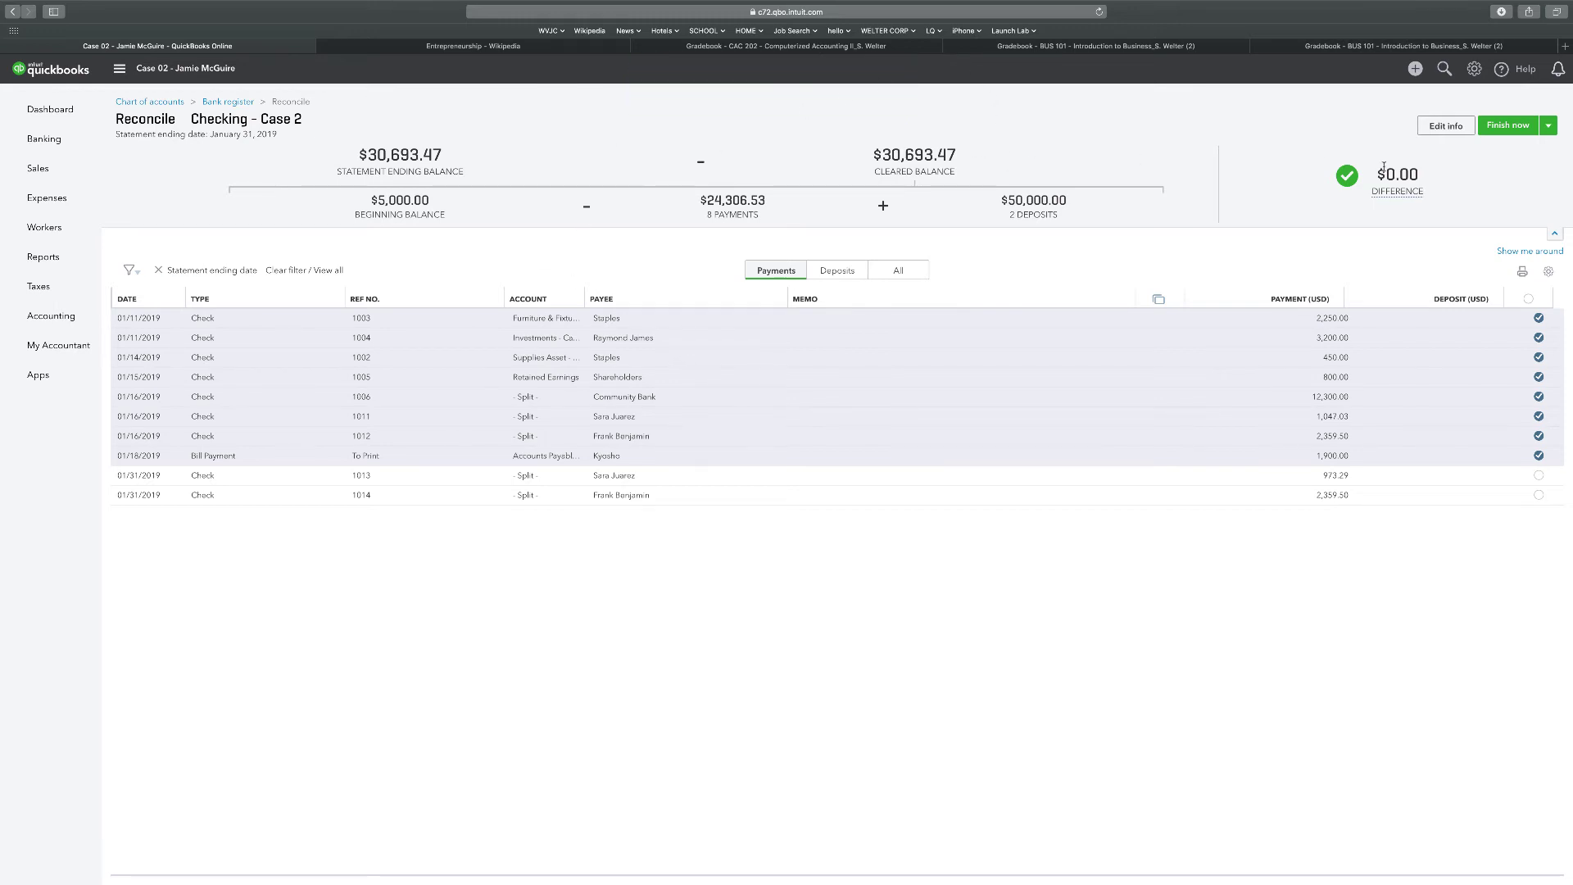
- Finish the Checking - Case 2 reconciliation at $0.00 difference and dismiss the success message
mouse_move(1374, 150)
left_click(1509, 124)
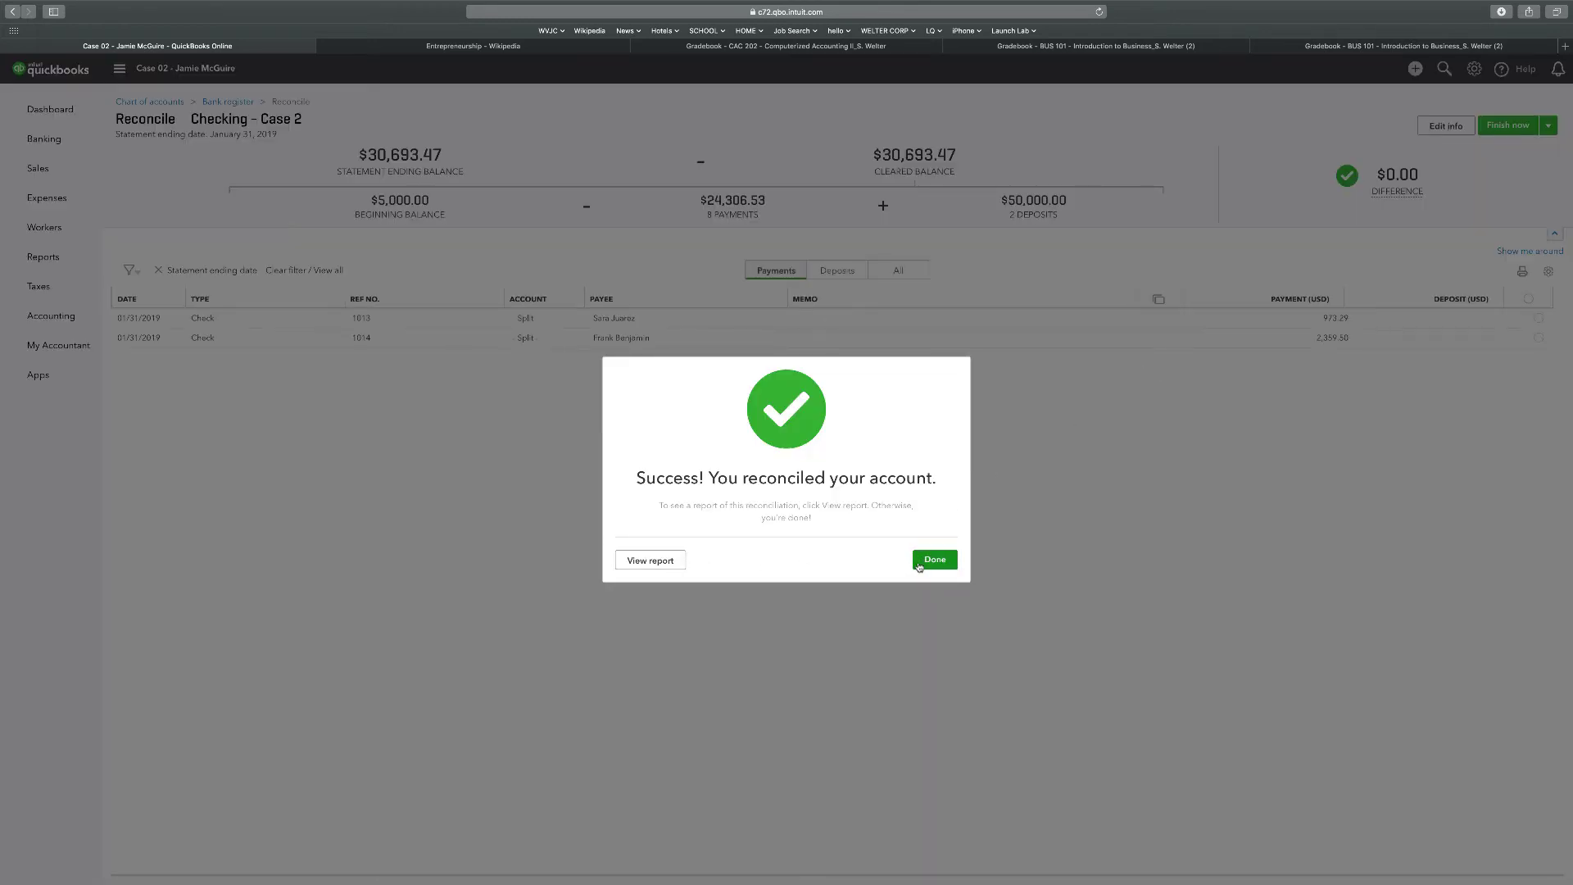
left_click(931, 562)
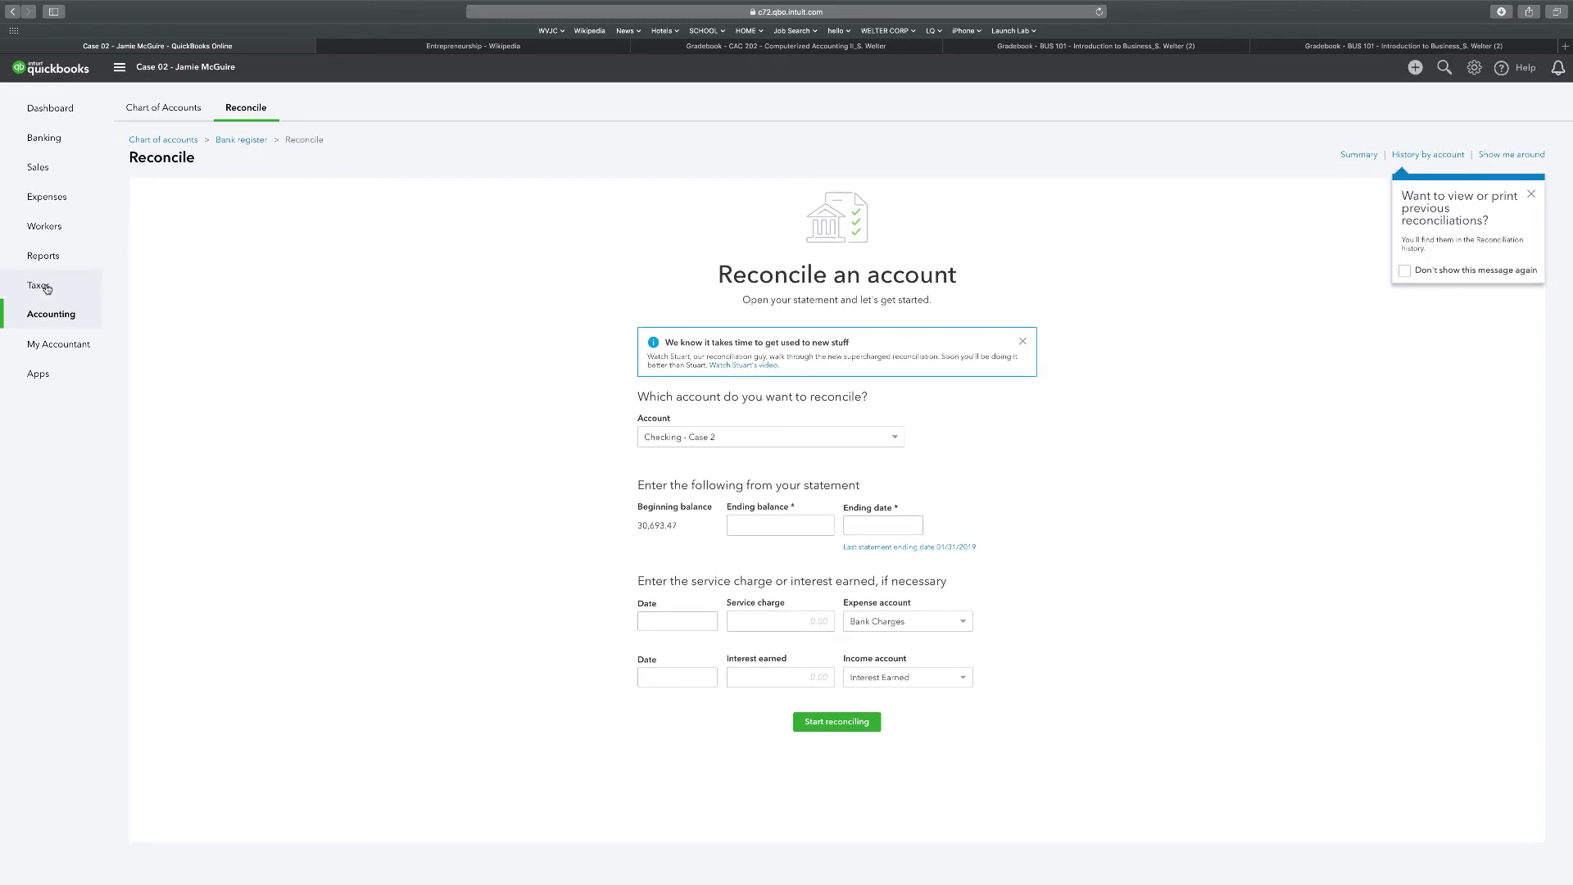
- Open the TB Case 02 custom report and change its title from Case 03 to Case 02
left_click(45, 256)
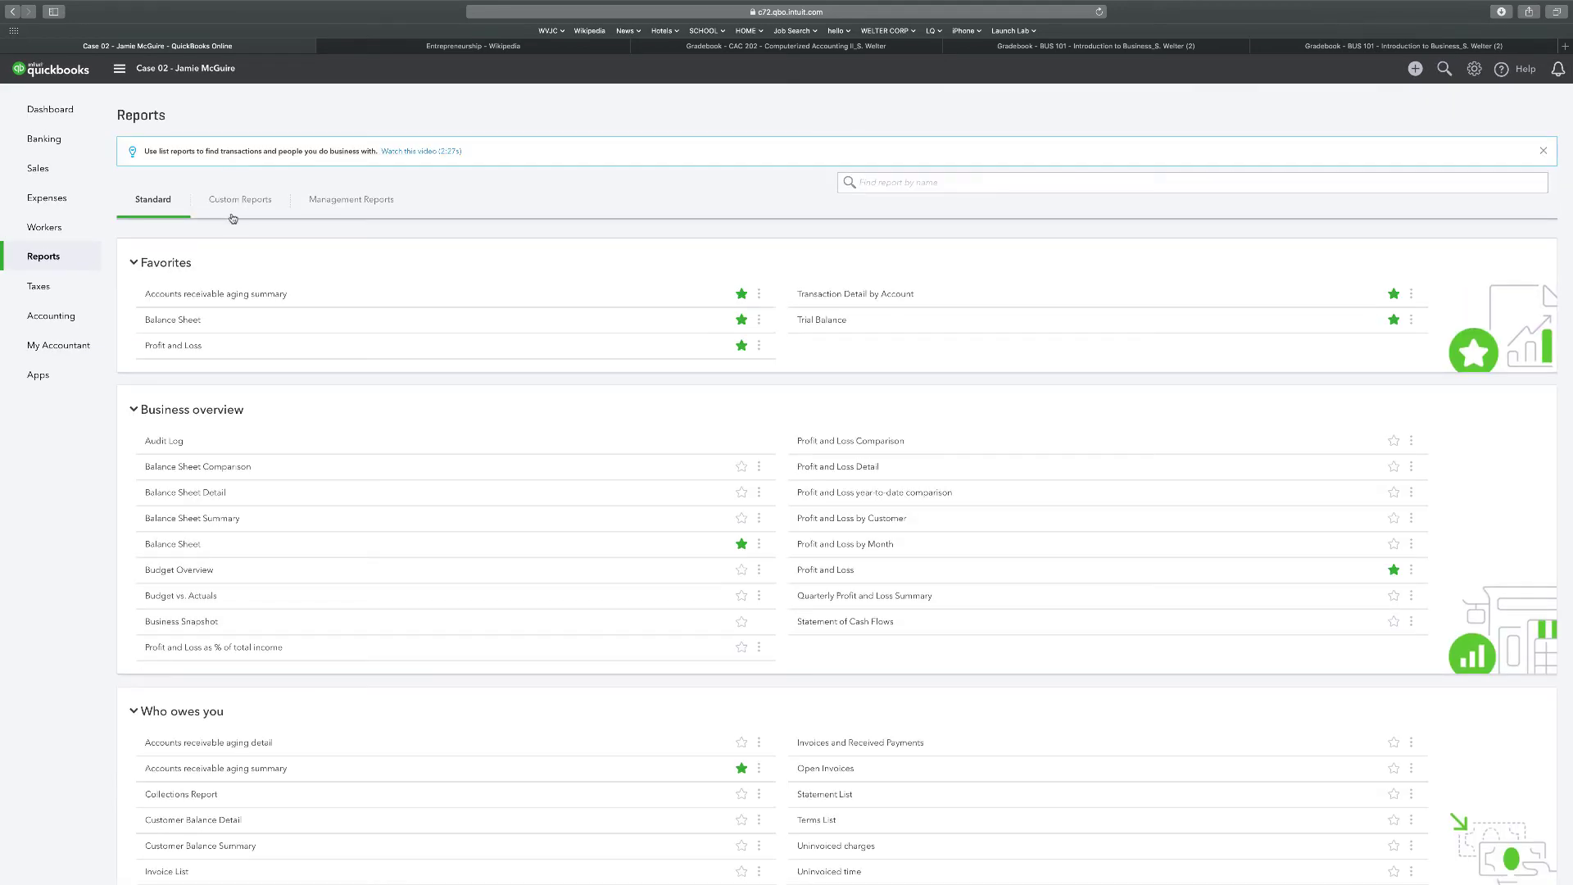
left_click(230, 209)
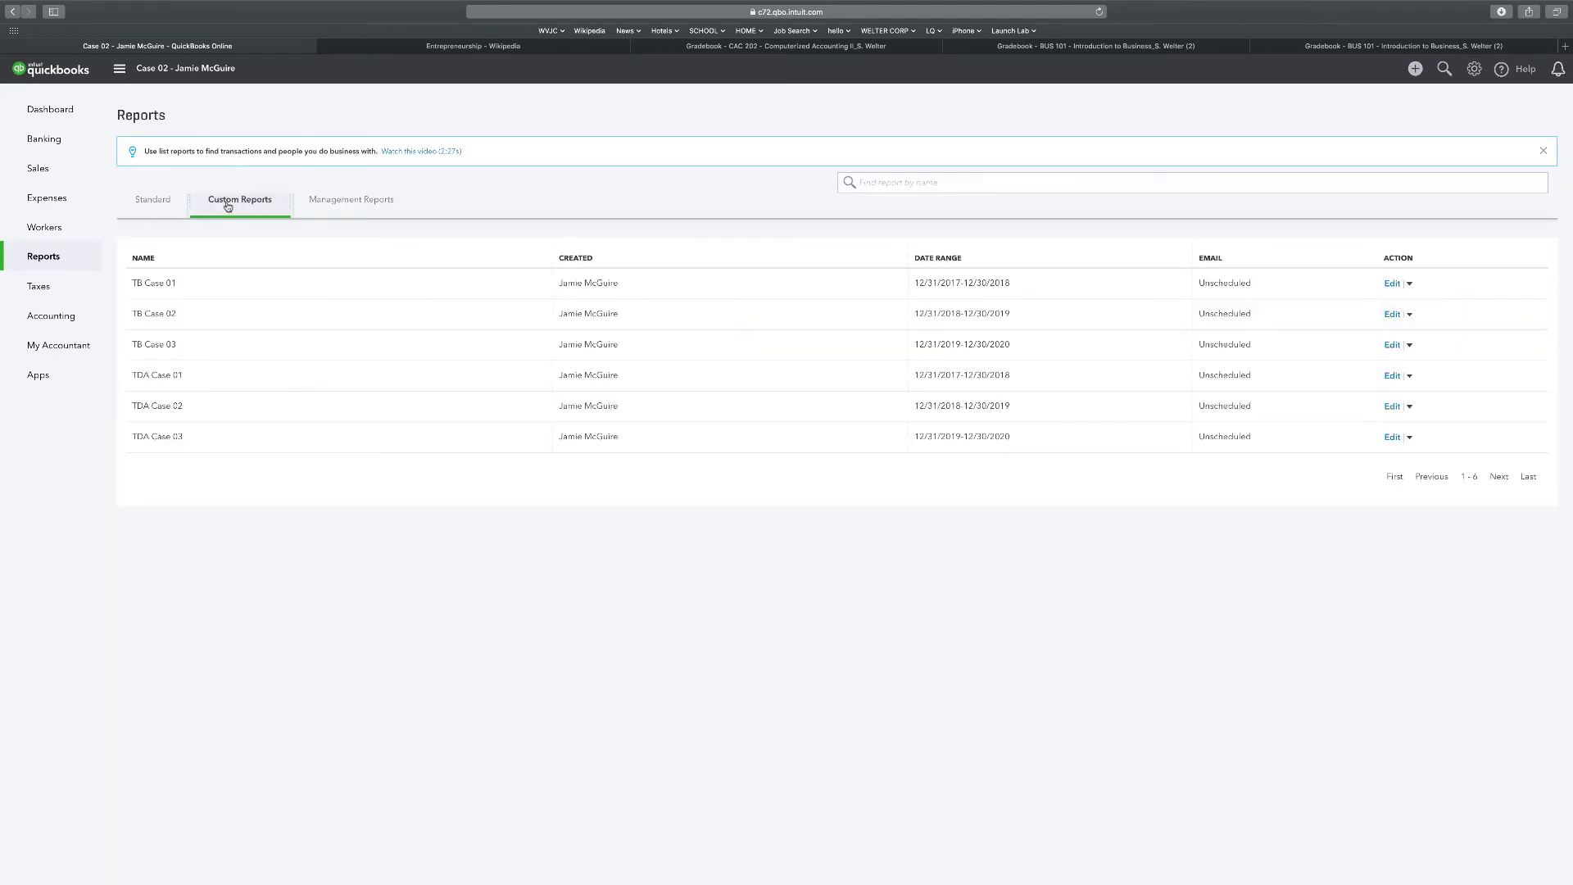
left_click(153, 317)
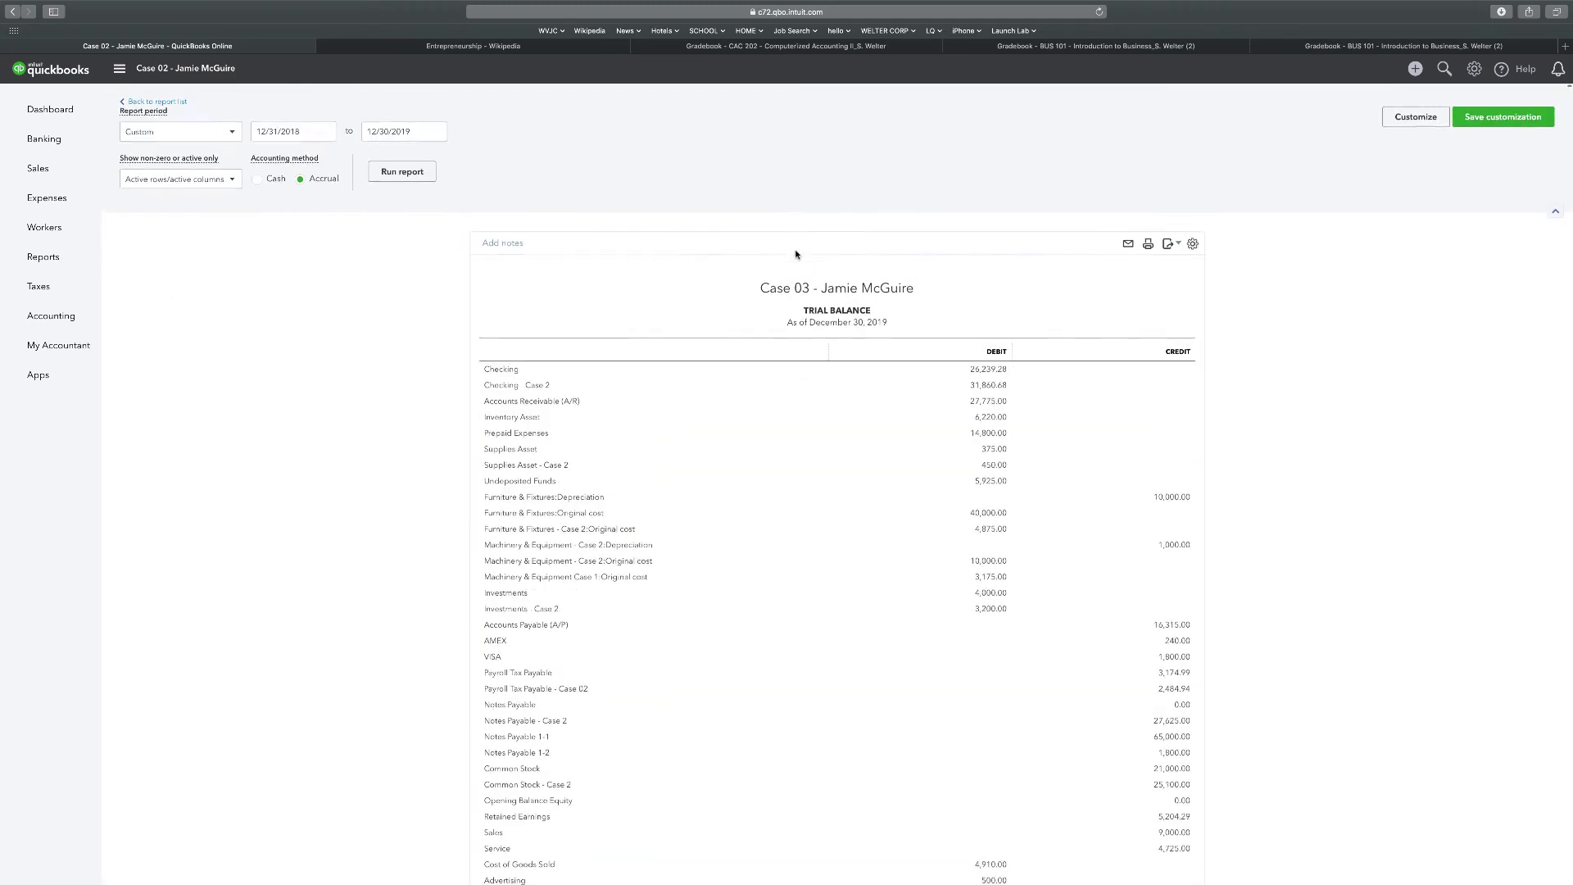
left_click(807, 284)
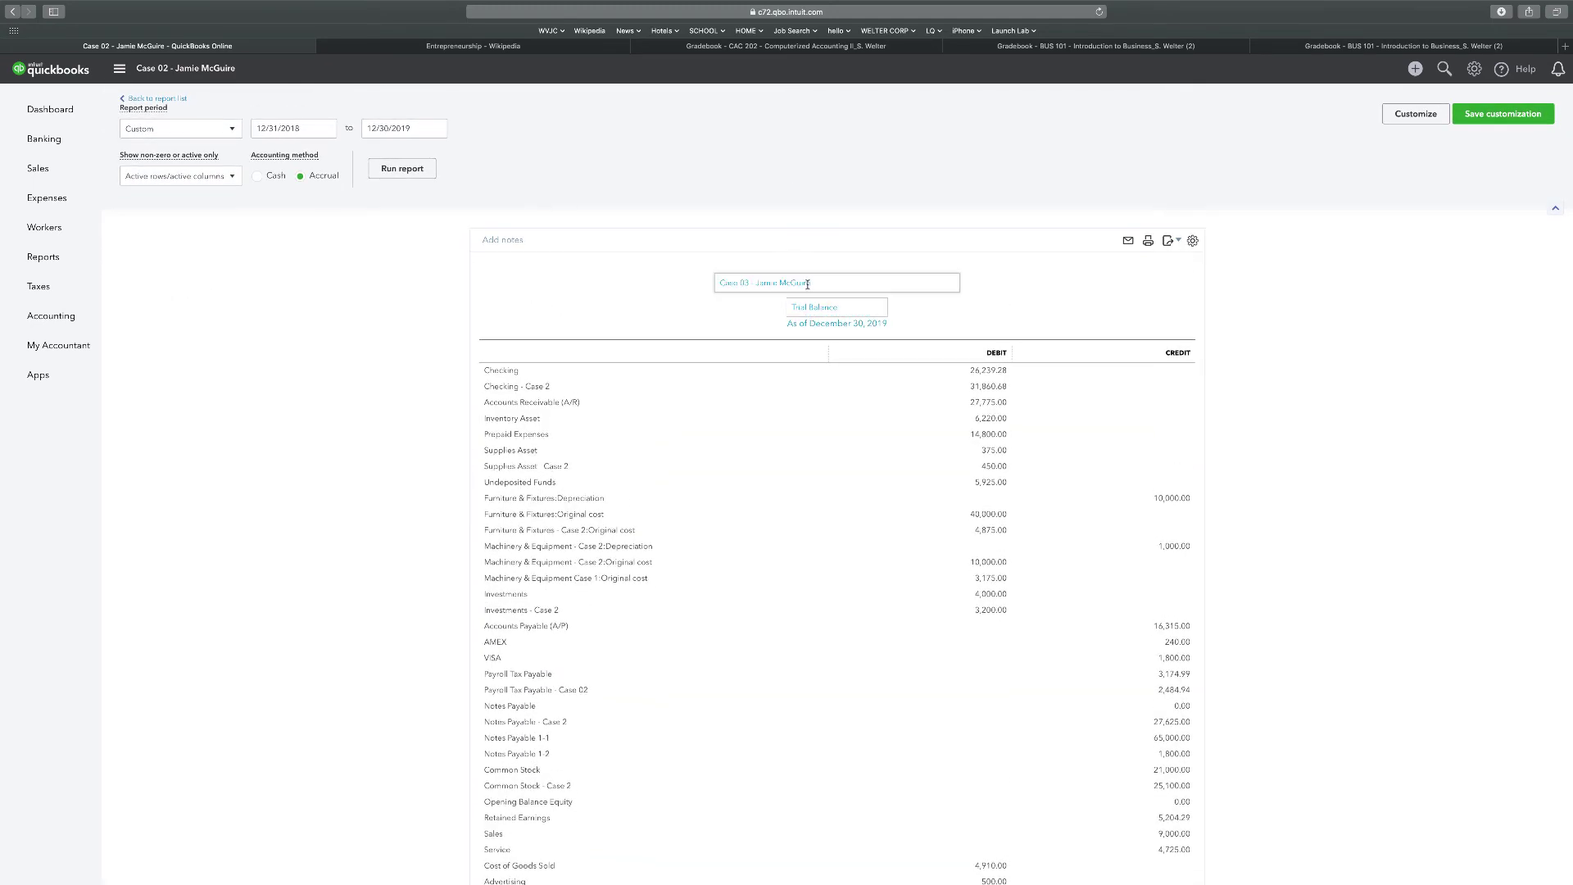
left_click(748, 284)
left_click(748, 283)
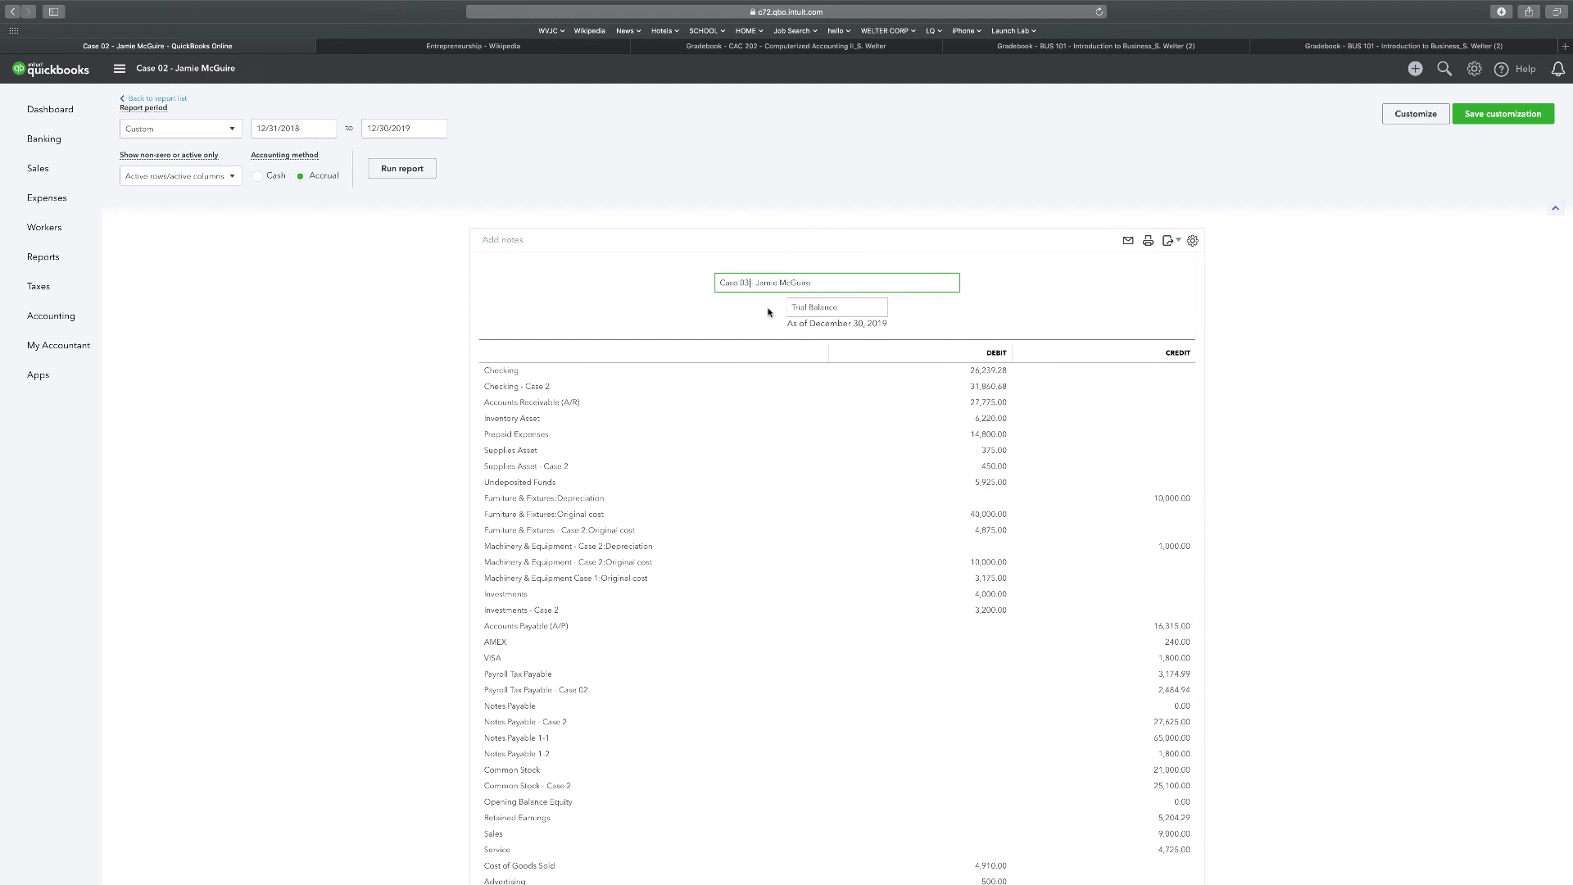
key("BackSpace")
type("2")
left_click(697, 313)
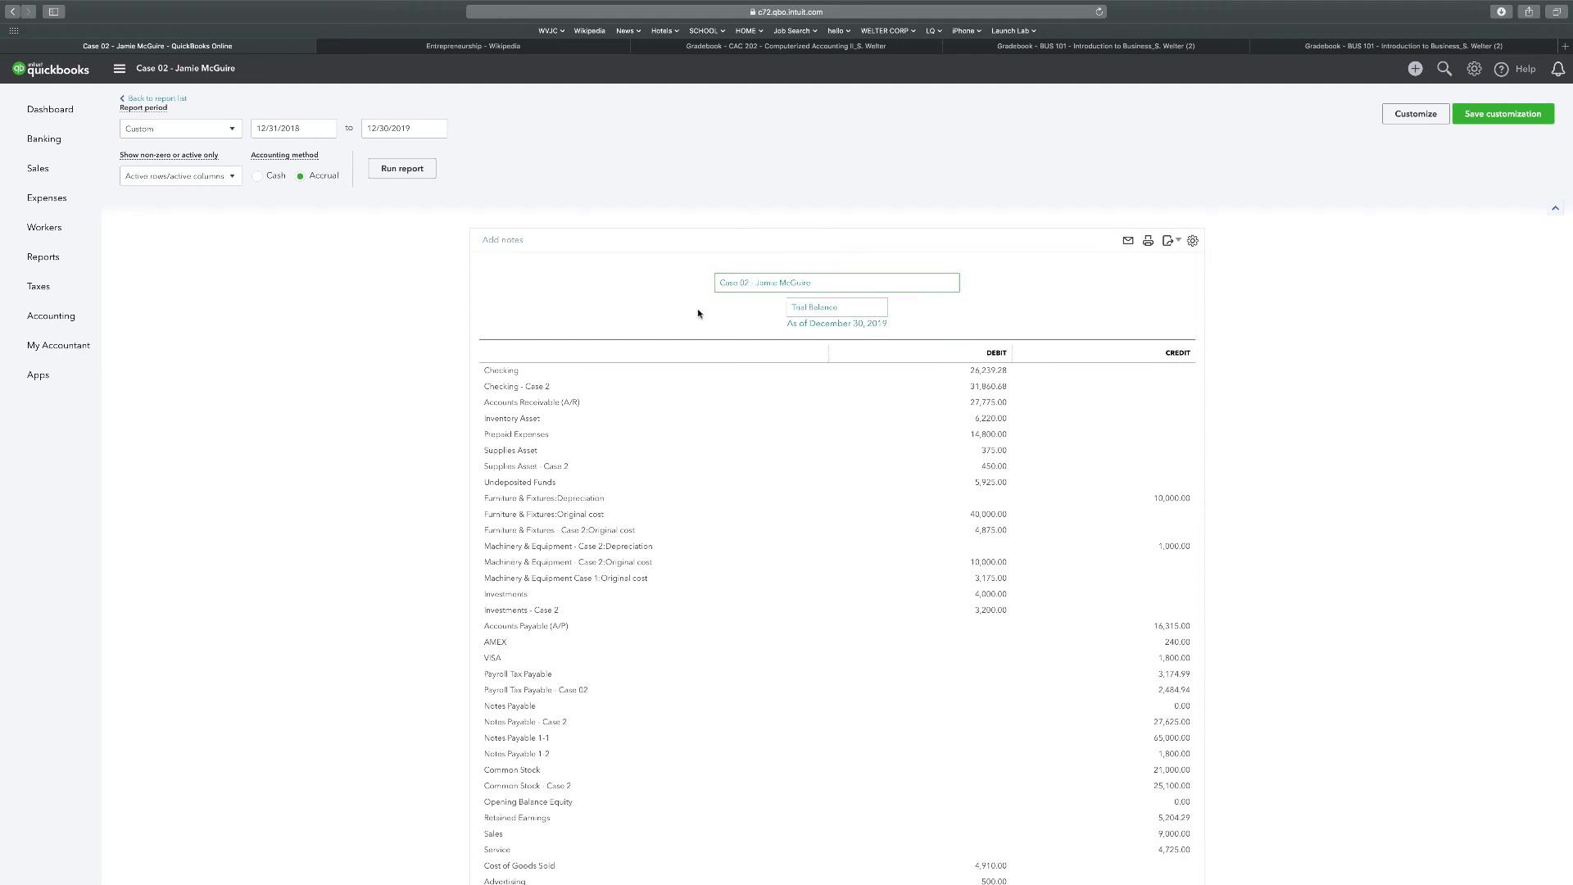
- Export the trial balance as TrialBalance.pdf and close the save dialog
left_click(1170, 241)
left_click(1106, 284)
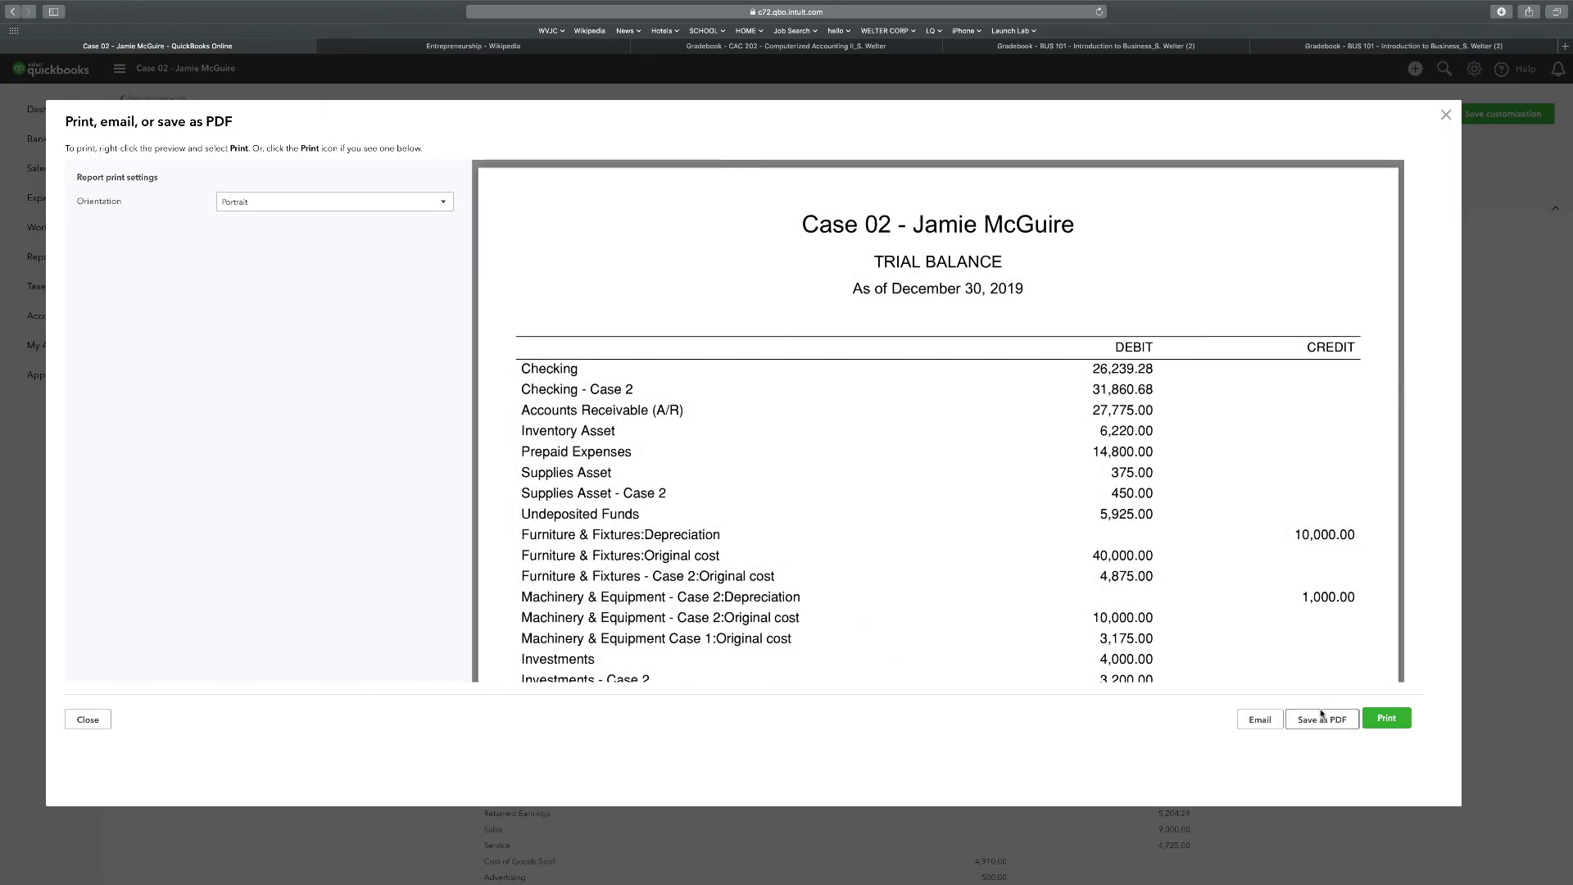
left_click(1320, 718)
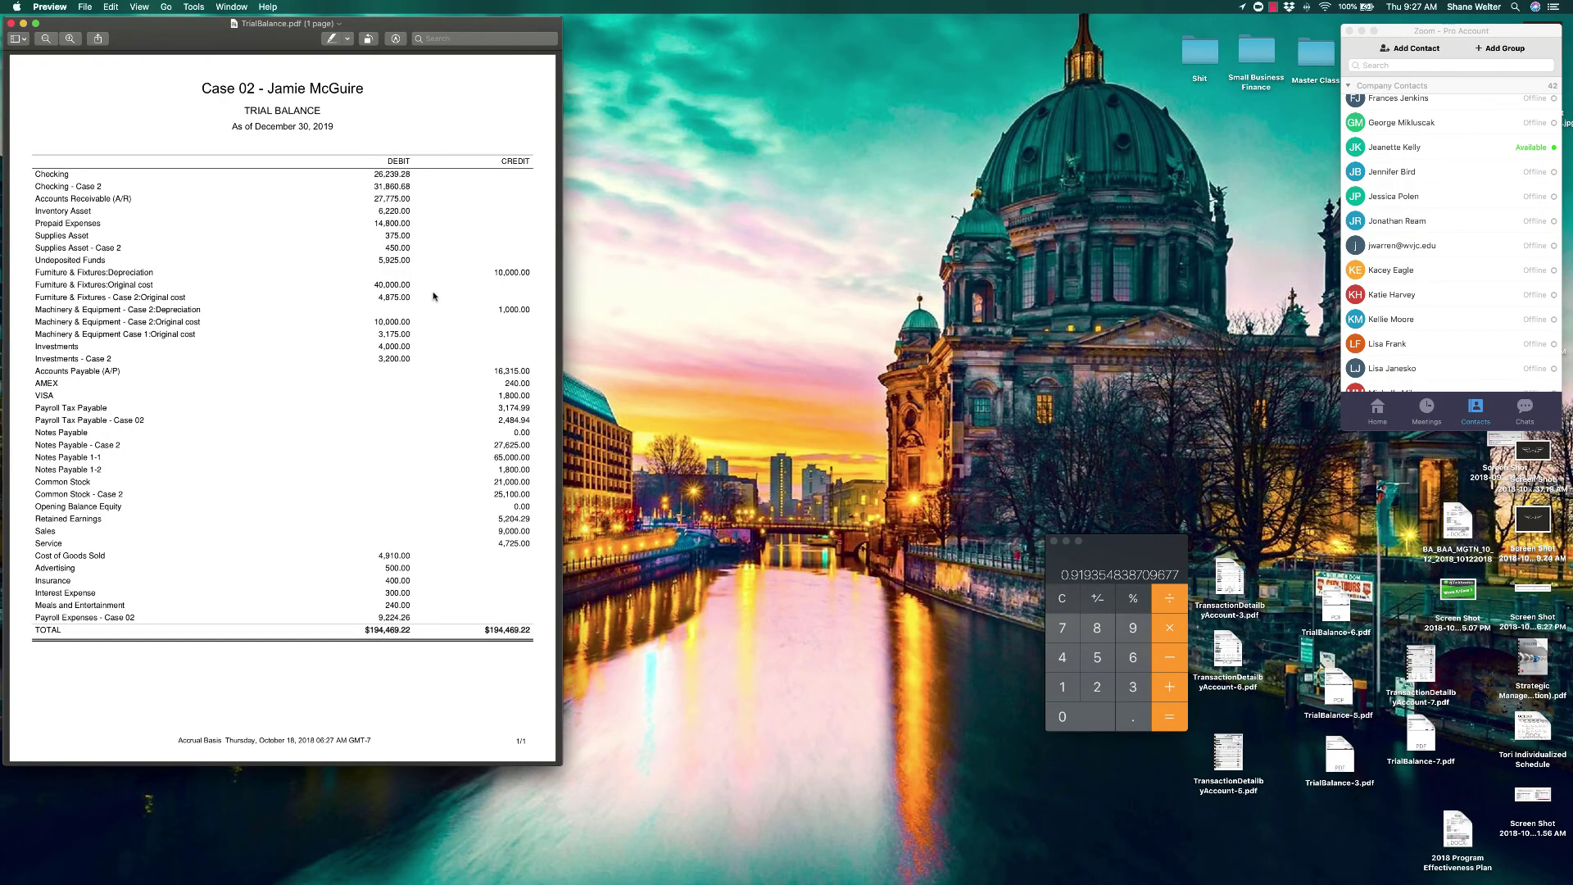
key("ctrl+Right")
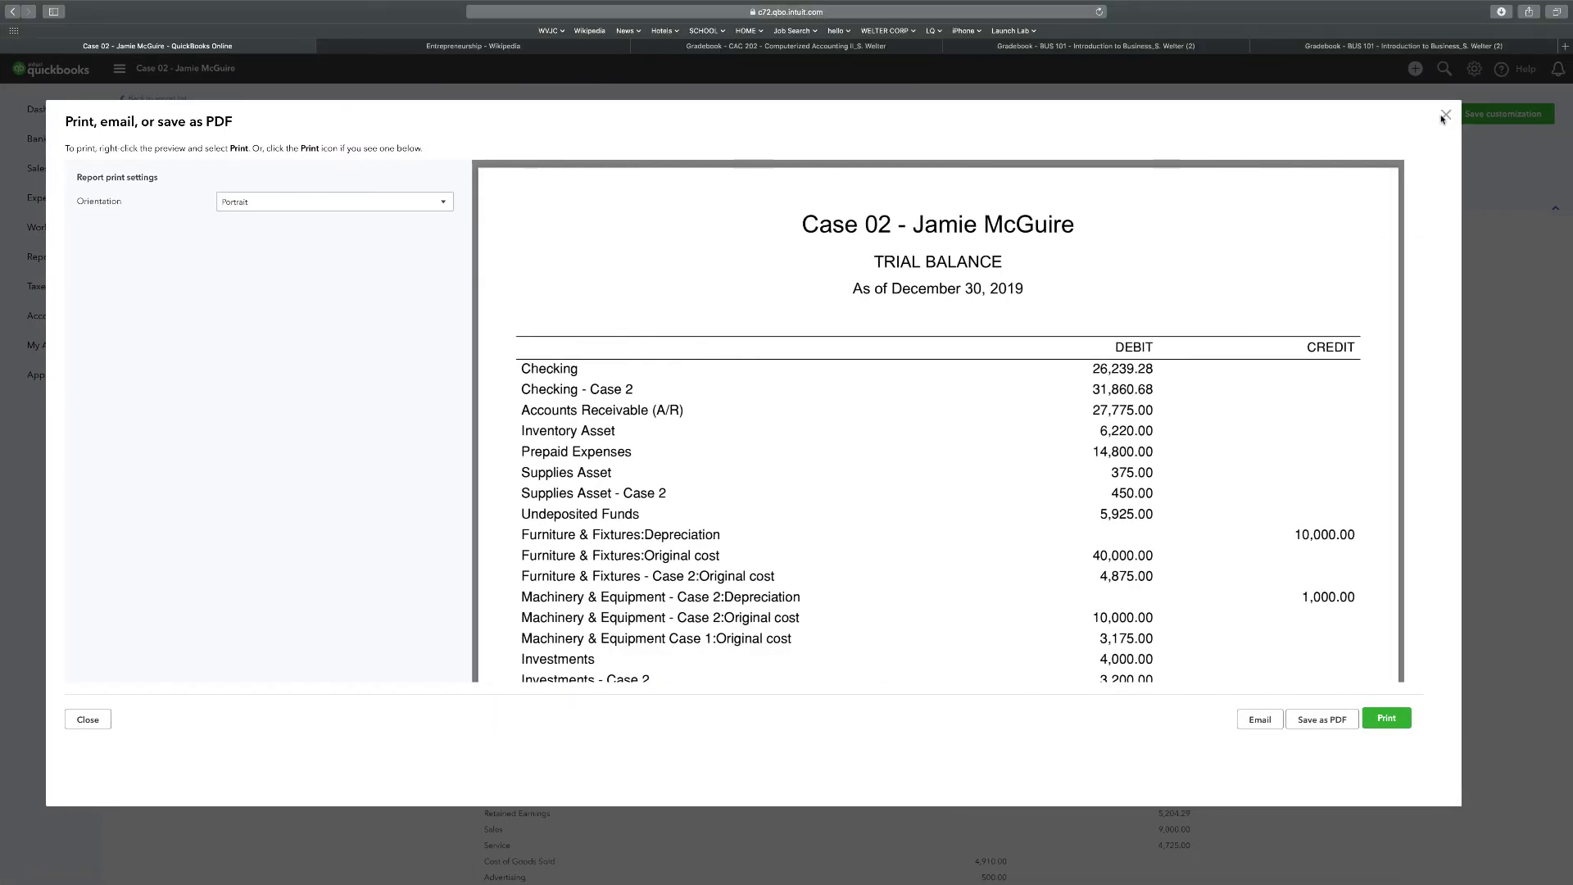
left_click(1443, 115)
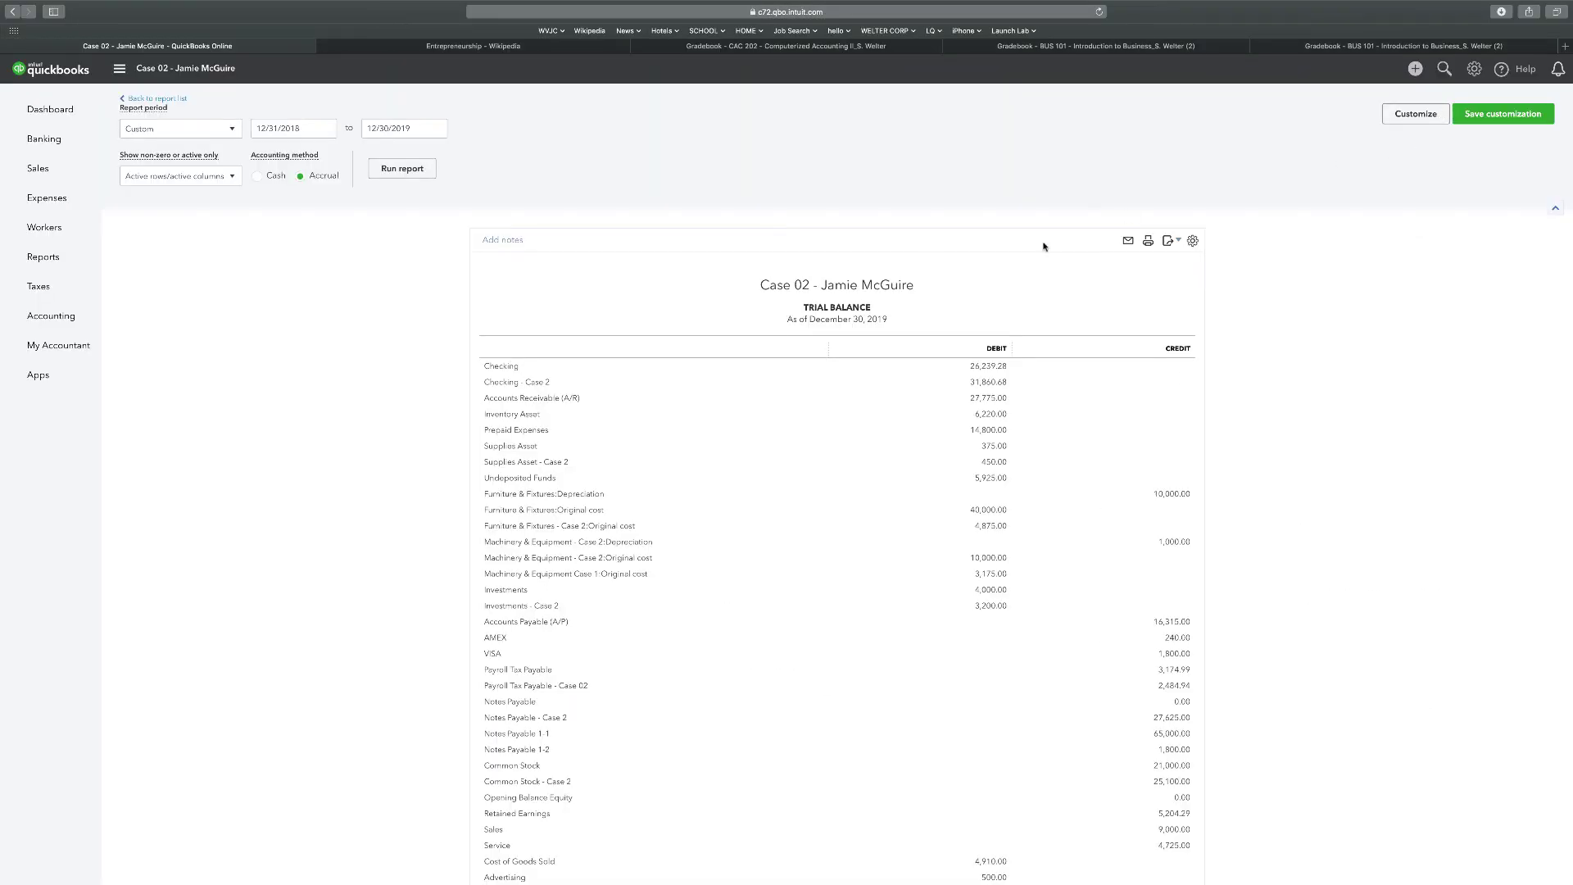
- Open the TDA Case 02 custom report and change its title from Case 03 to Case 02
left_click(166, 97)
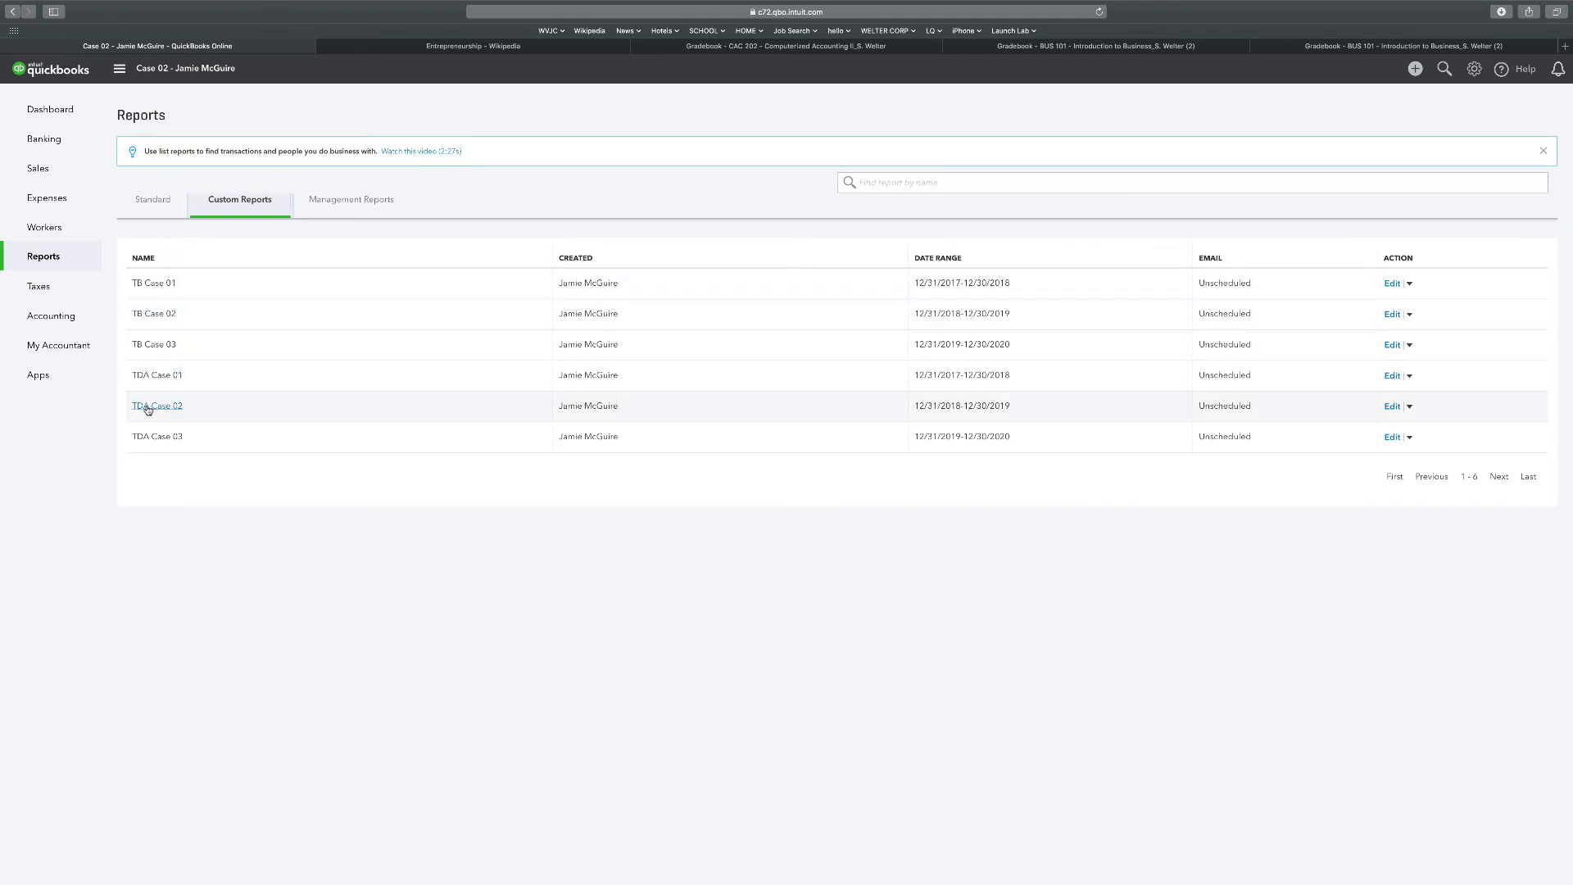
left_click(149, 409)
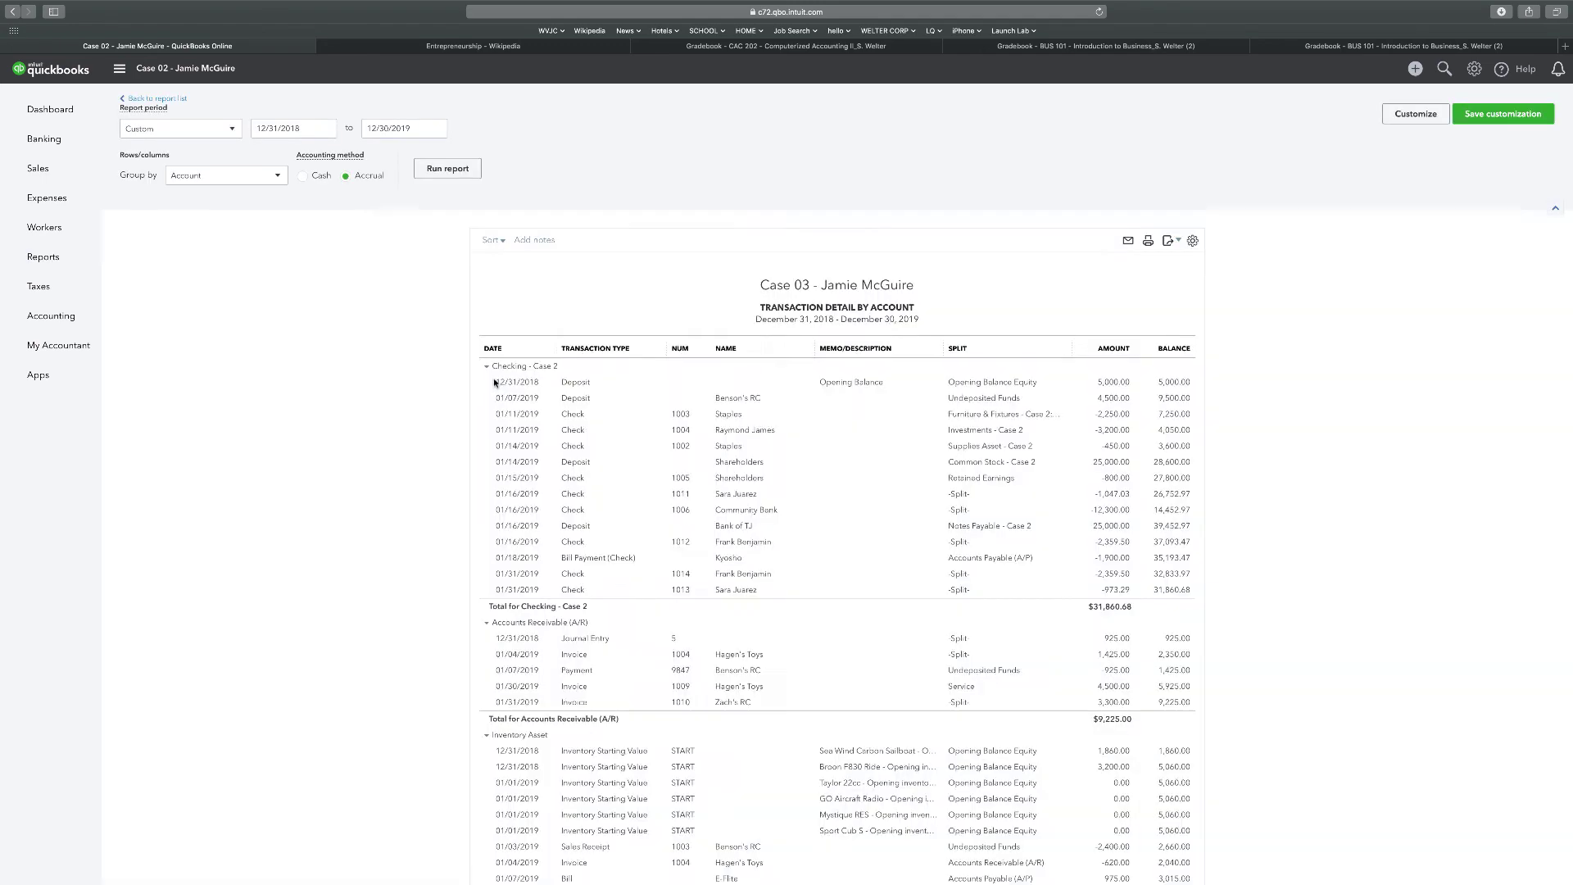
scroll(393, 224, "down", 2)
left_click(789, 149)
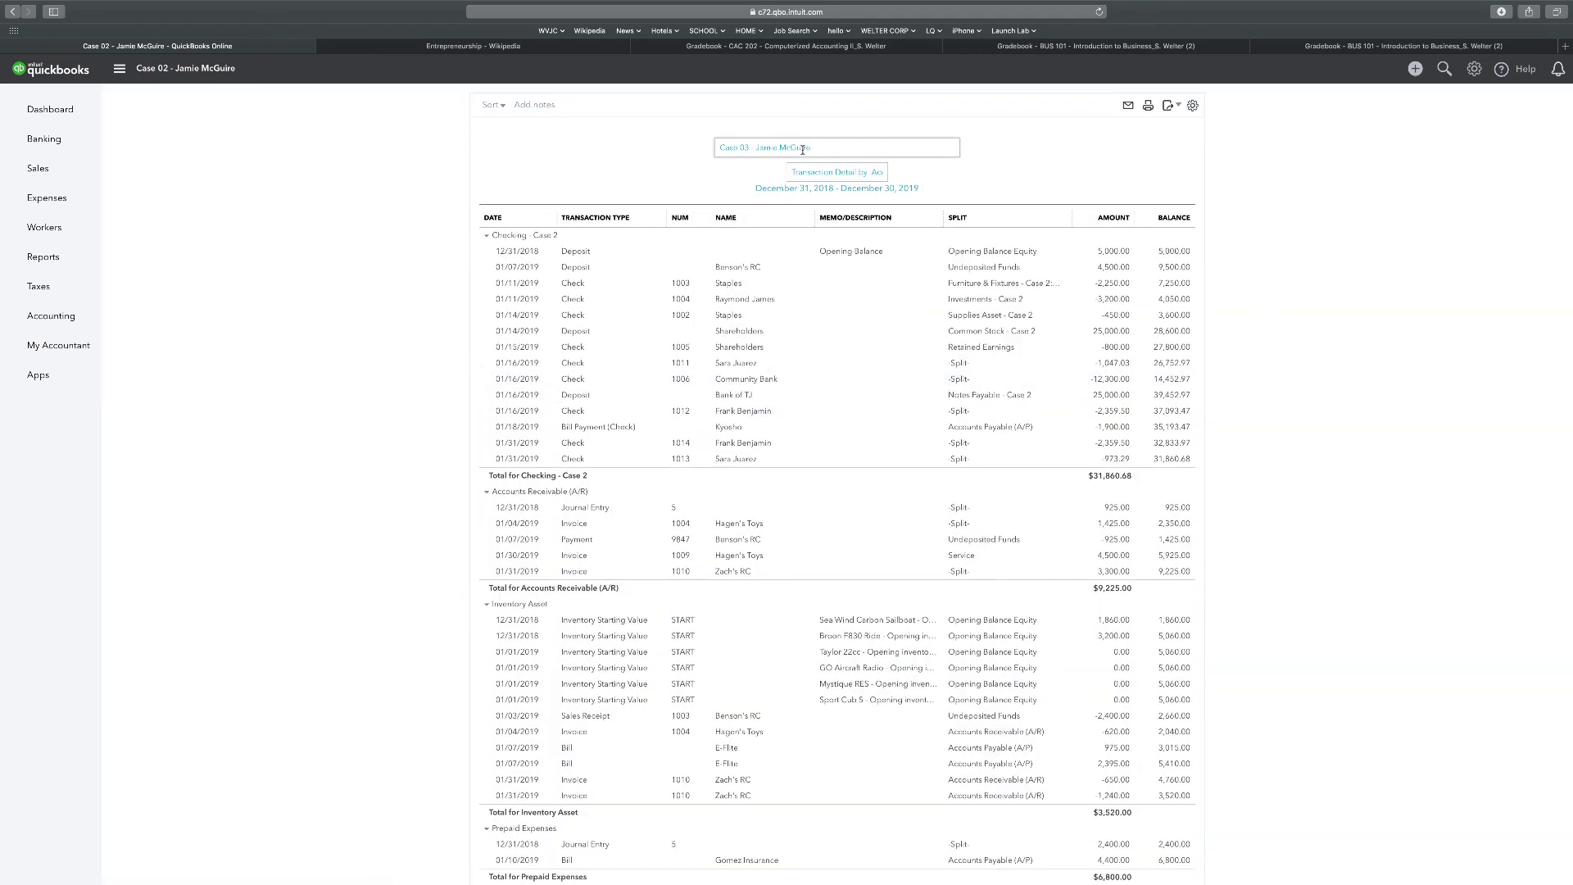
left_click(746, 148)
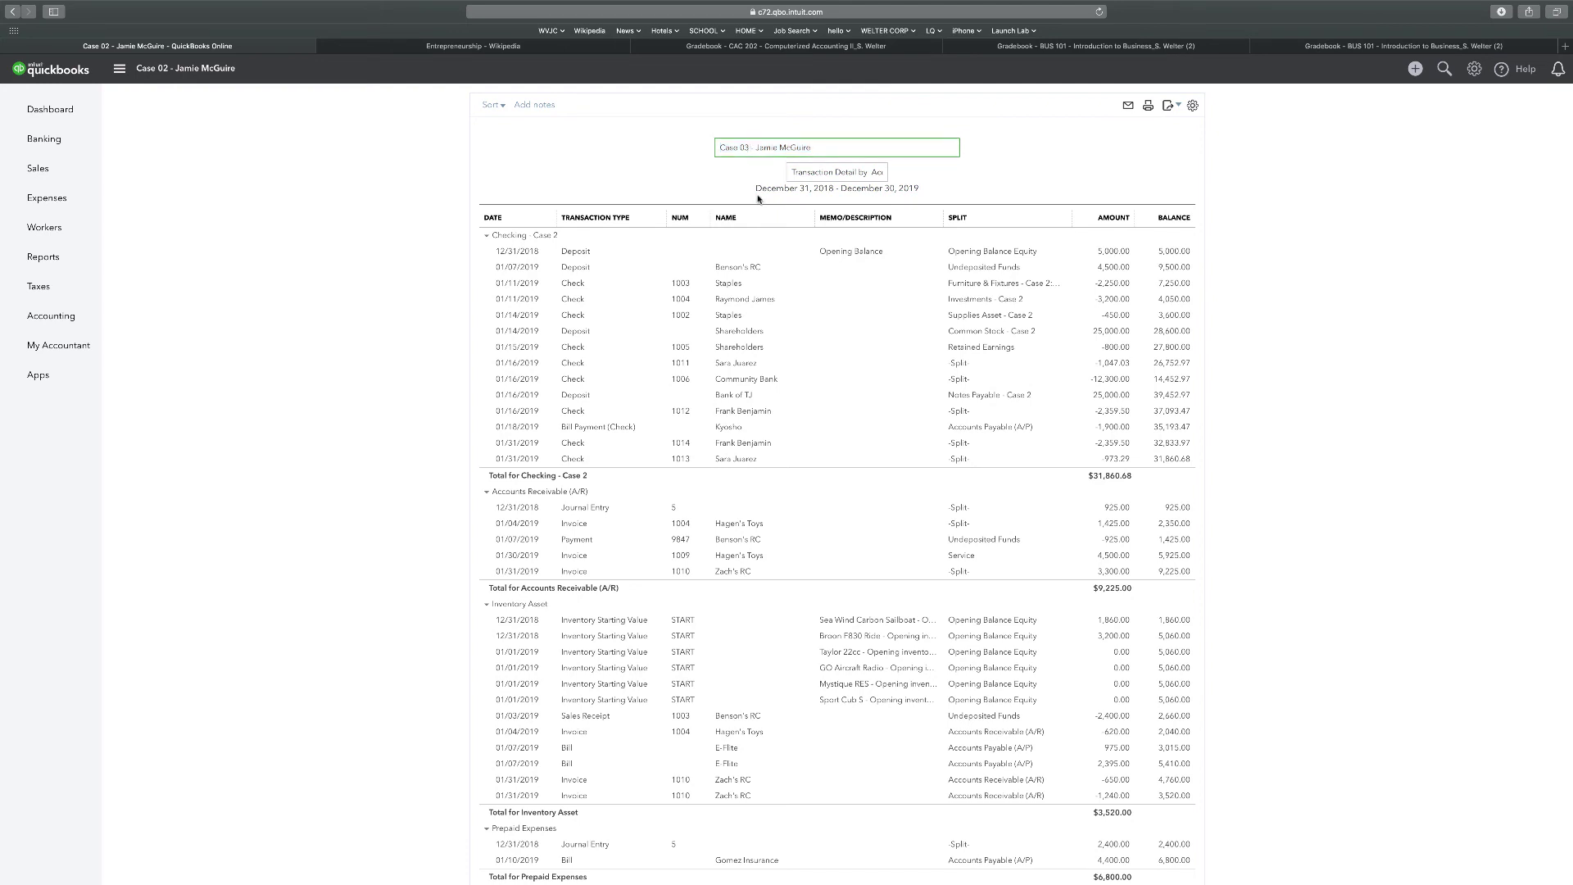
key("BackSpace")
type("2")
- Export the transaction detail report as TransactionDetailbyAccount.pdf
left_click(1170, 105)
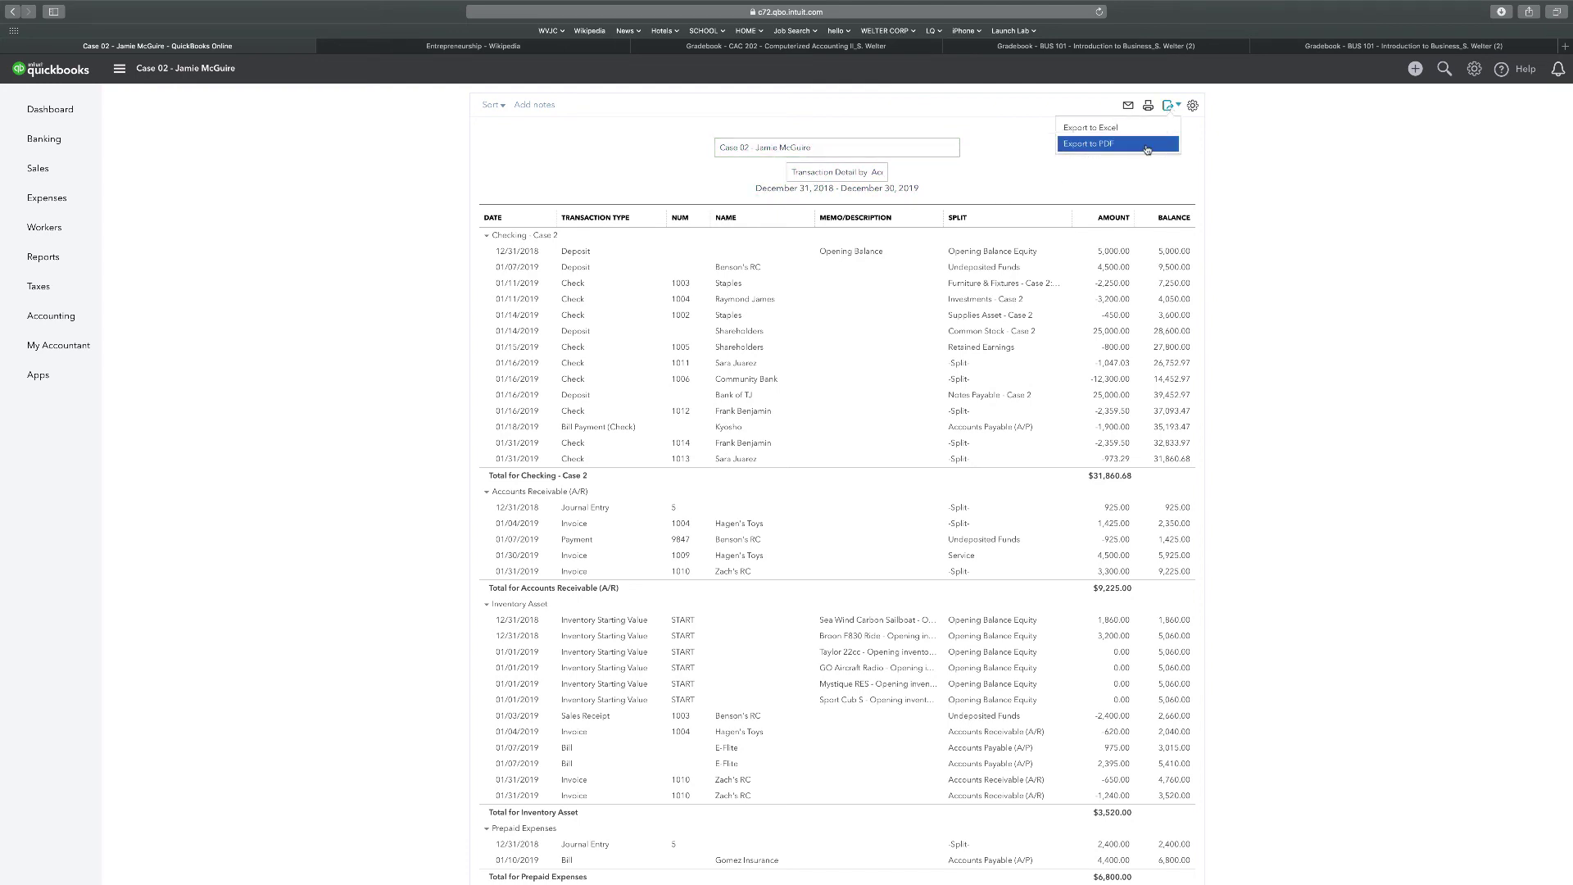
left_click(1141, 145)
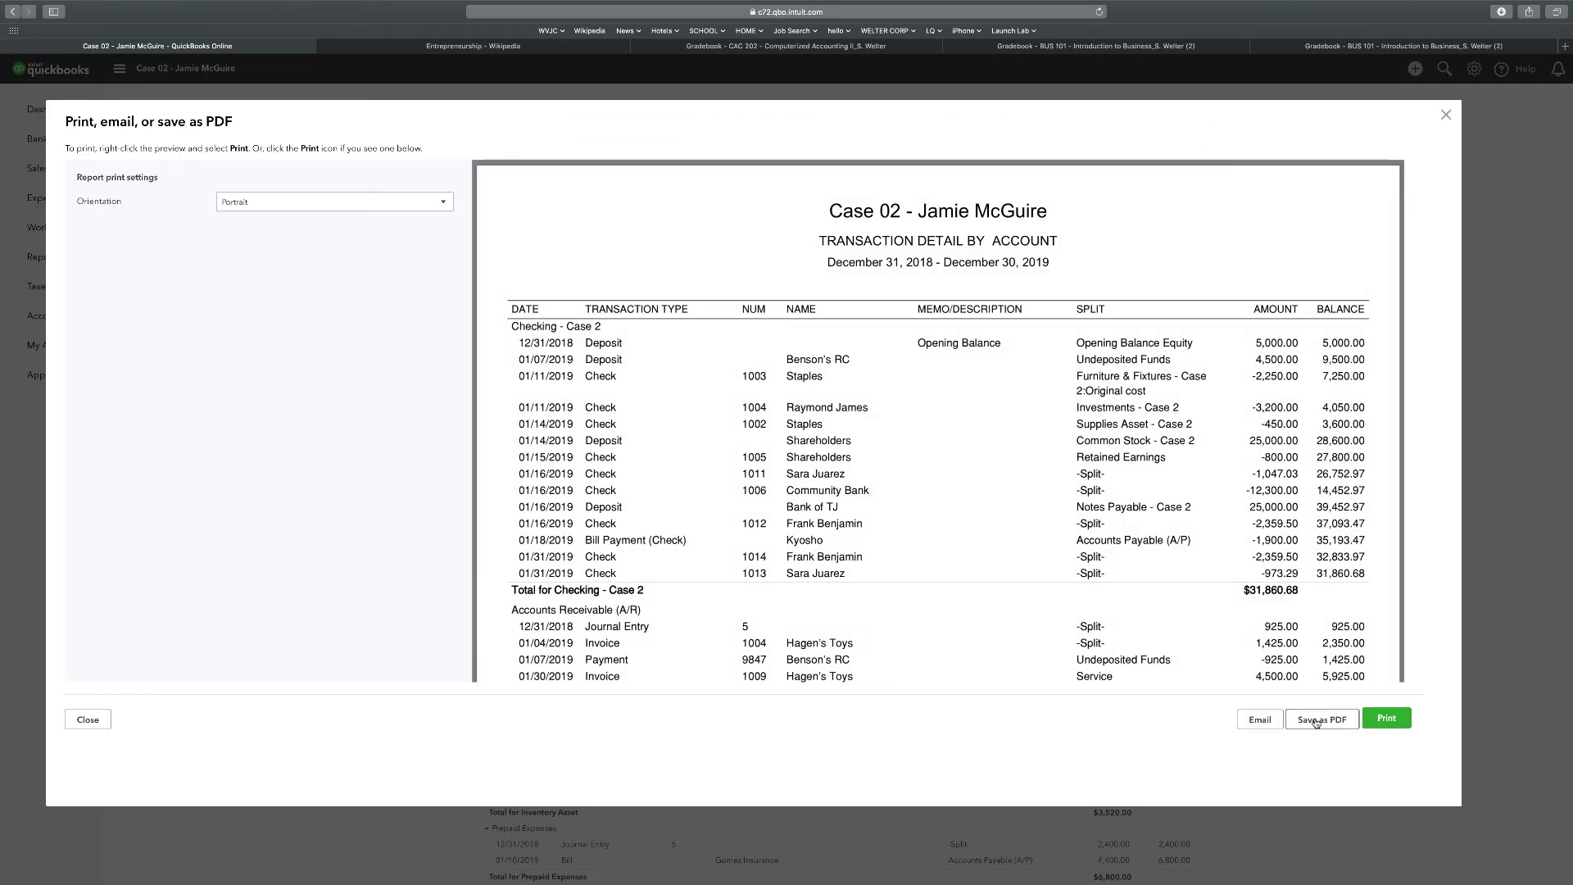
left_click(1315, 720)
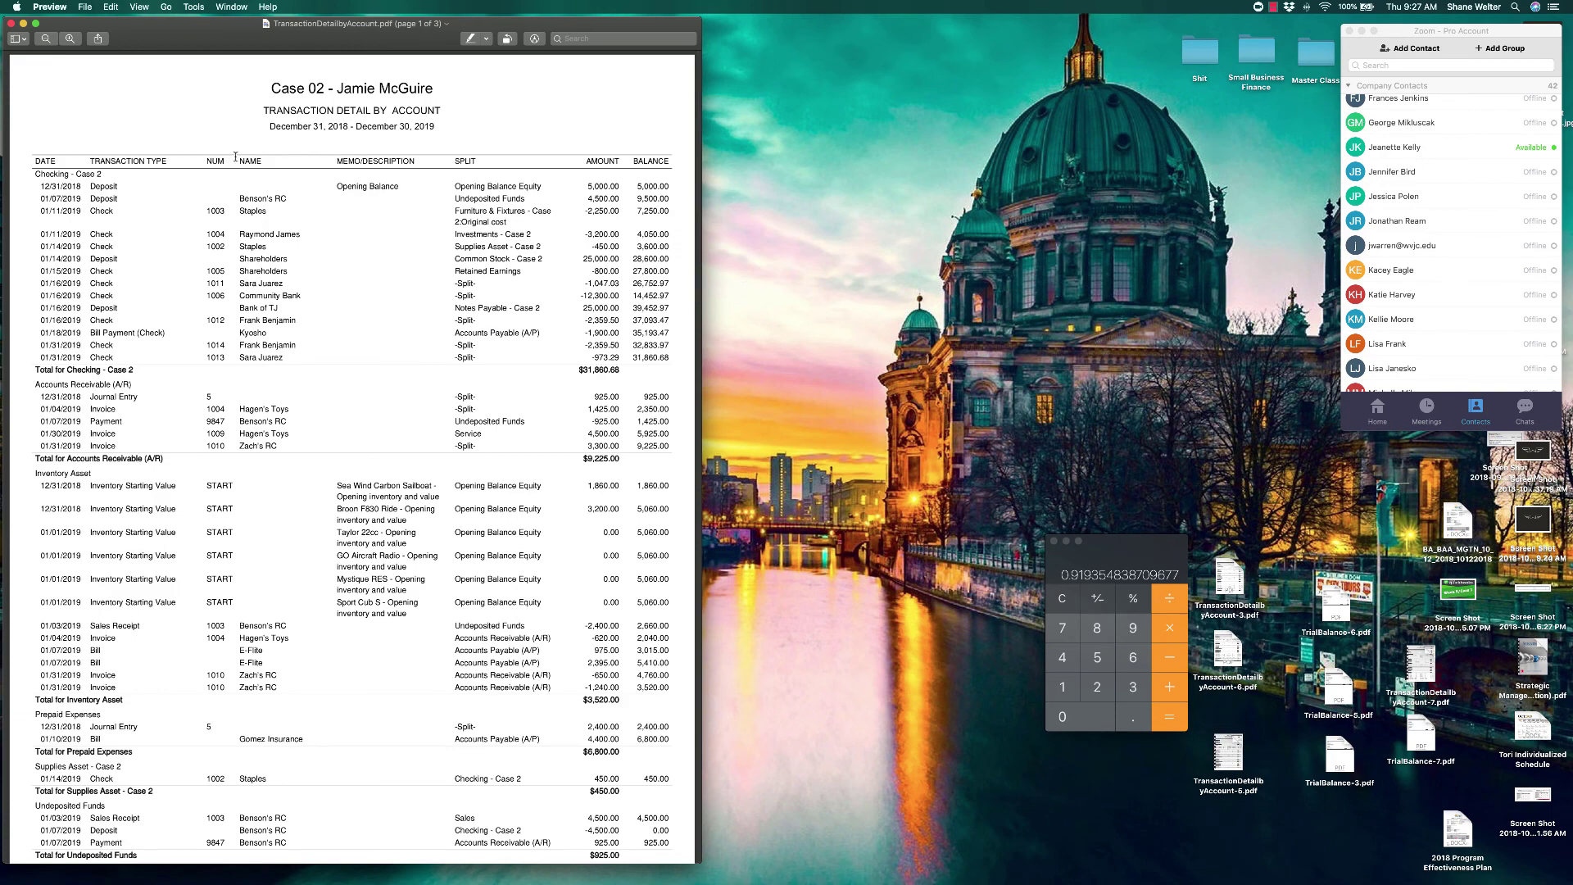
- View the transaction detail PDF, then TrialBalance.pdf, full screen in Preview, leaving TrialBalance.pdf in front
left_click(36, 24)
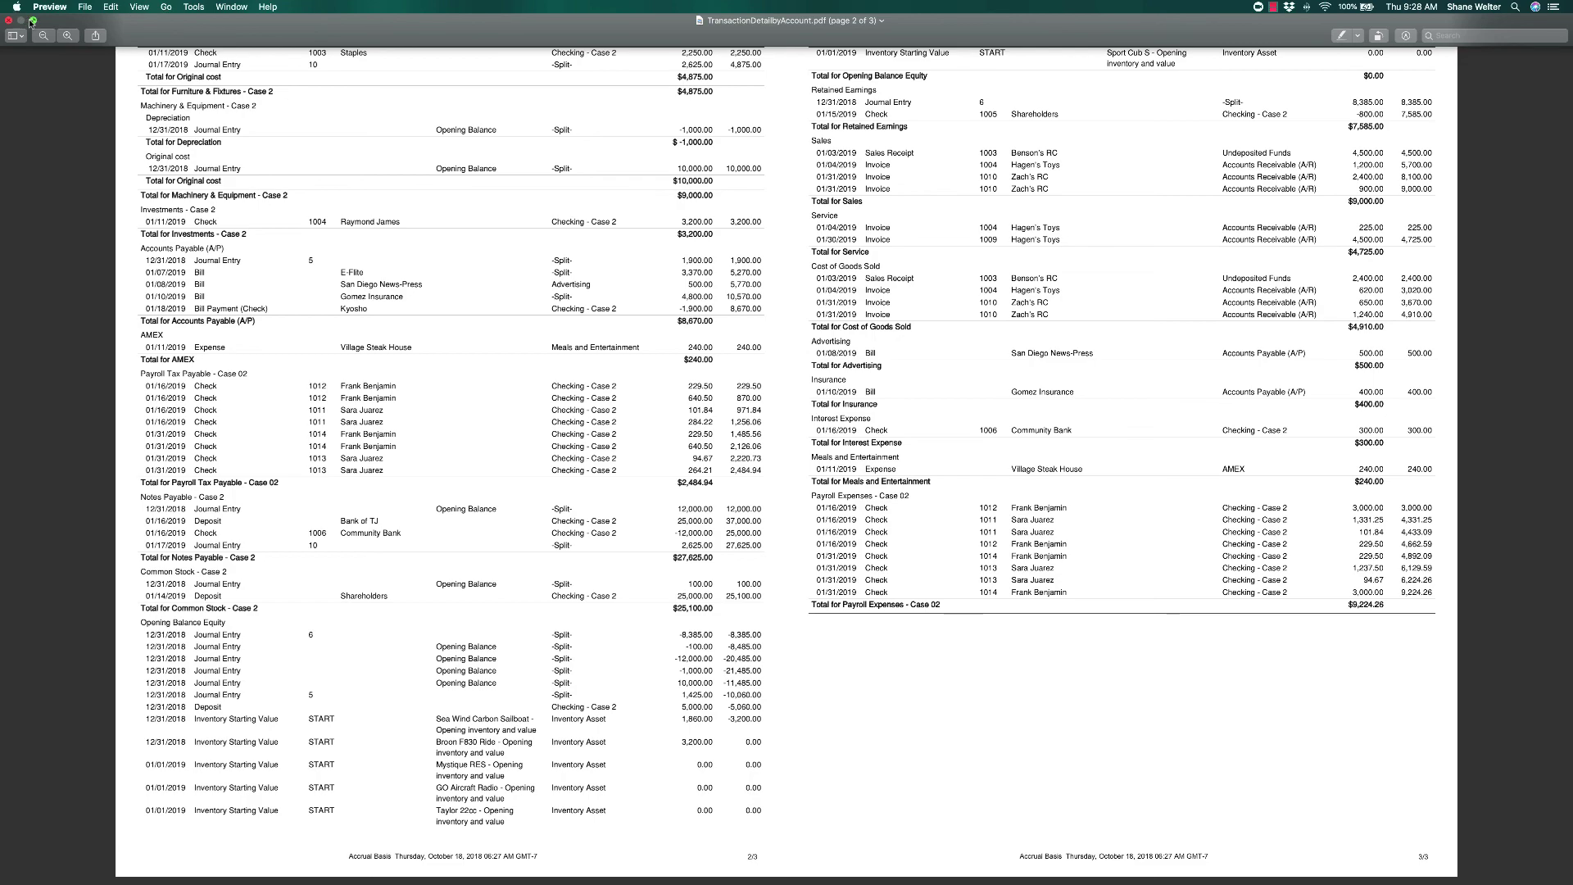
left_click(32, 20)
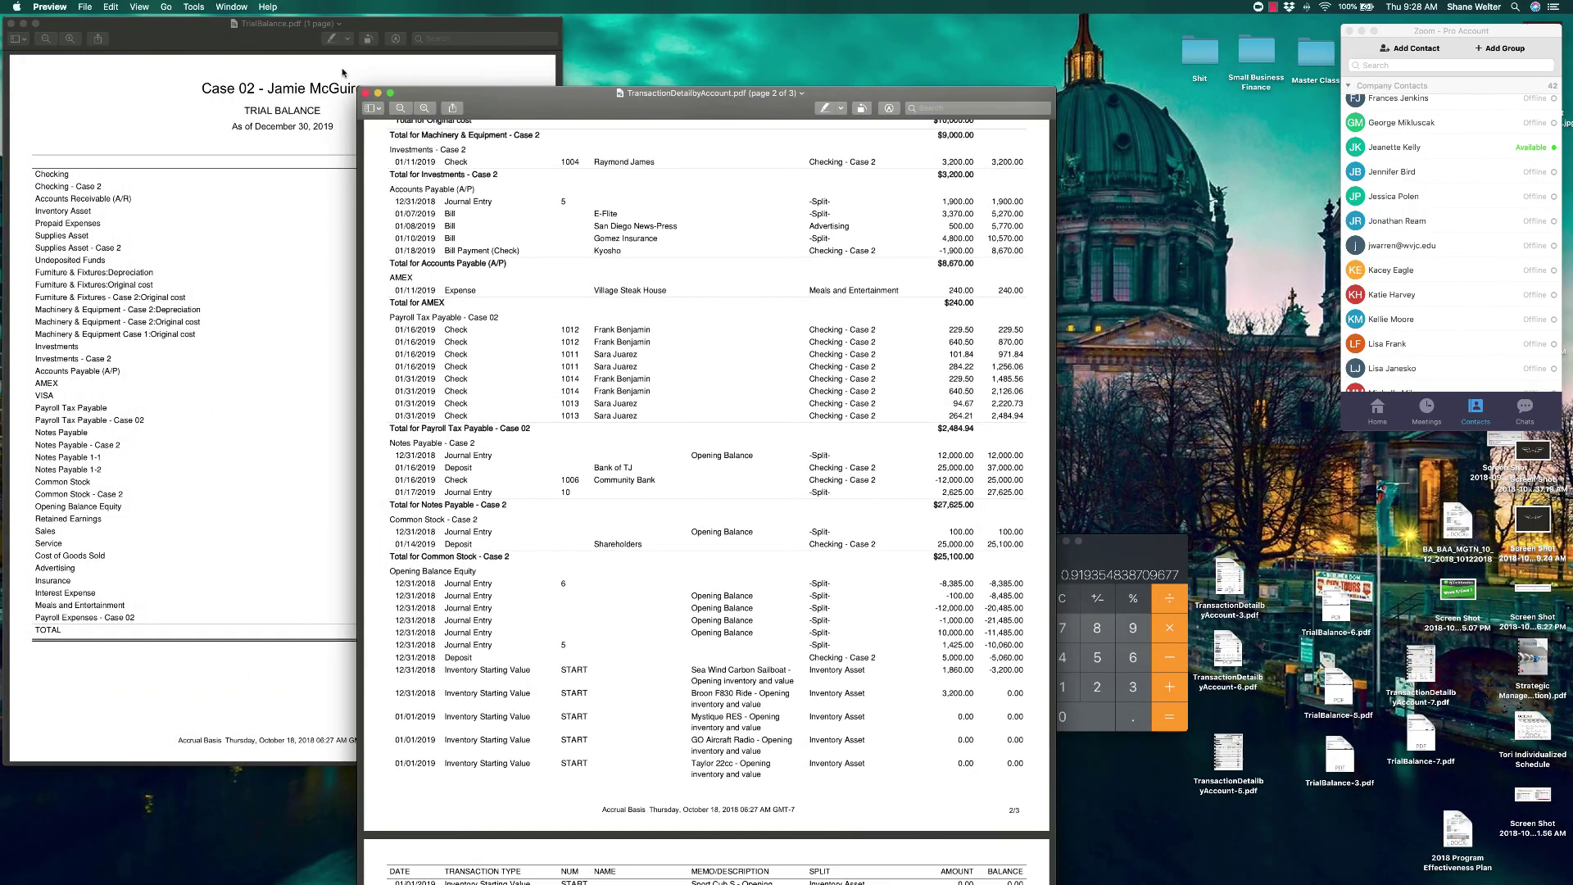
left_click(342, 72)
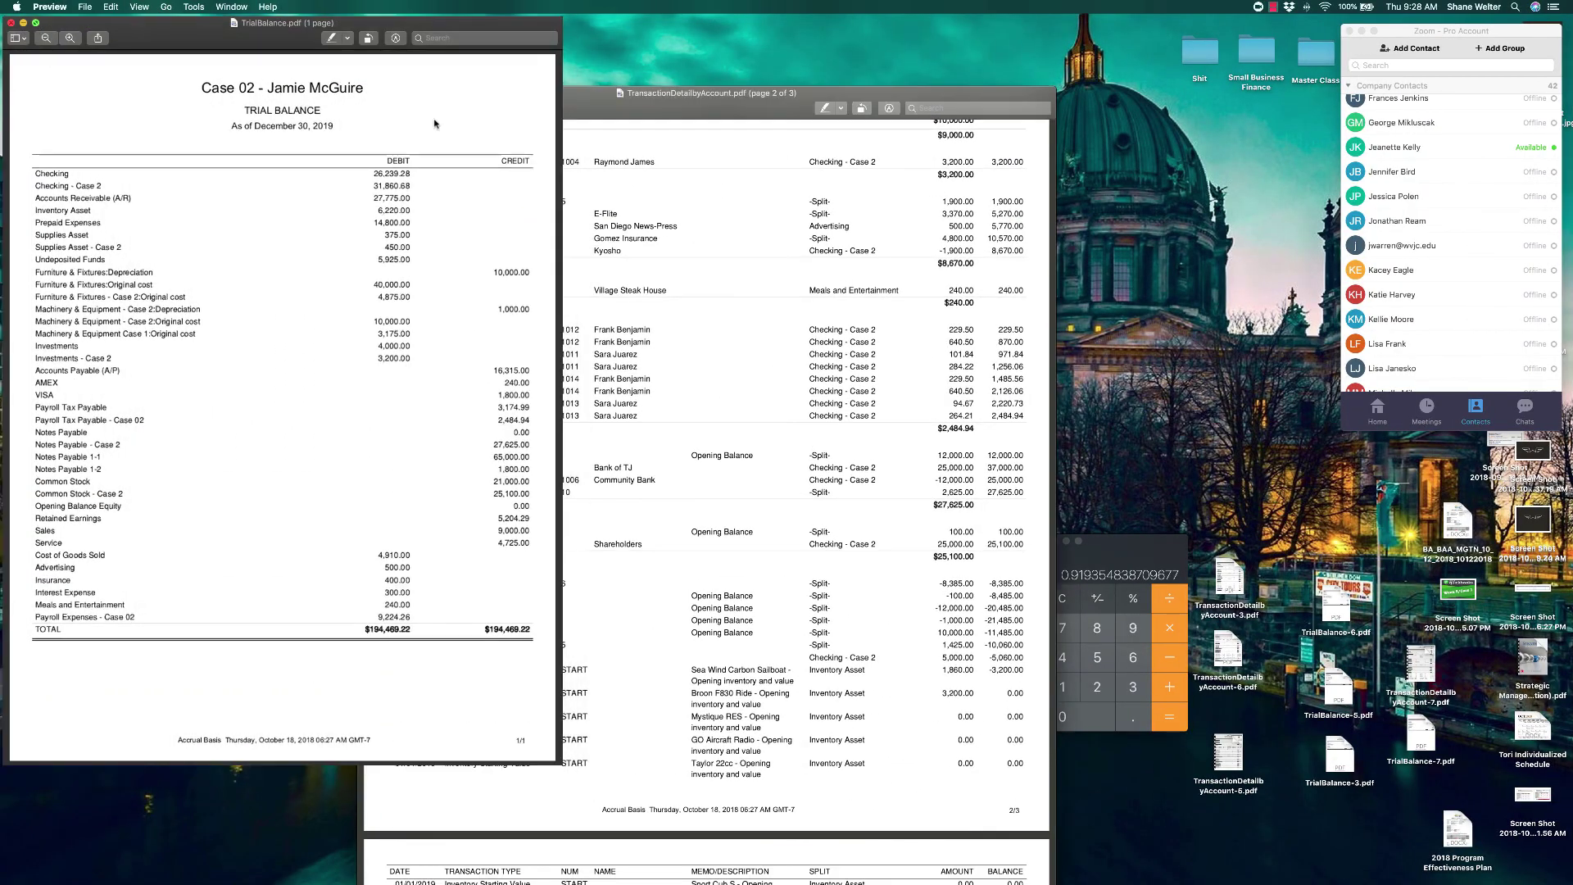
key("super+ctrl+f")
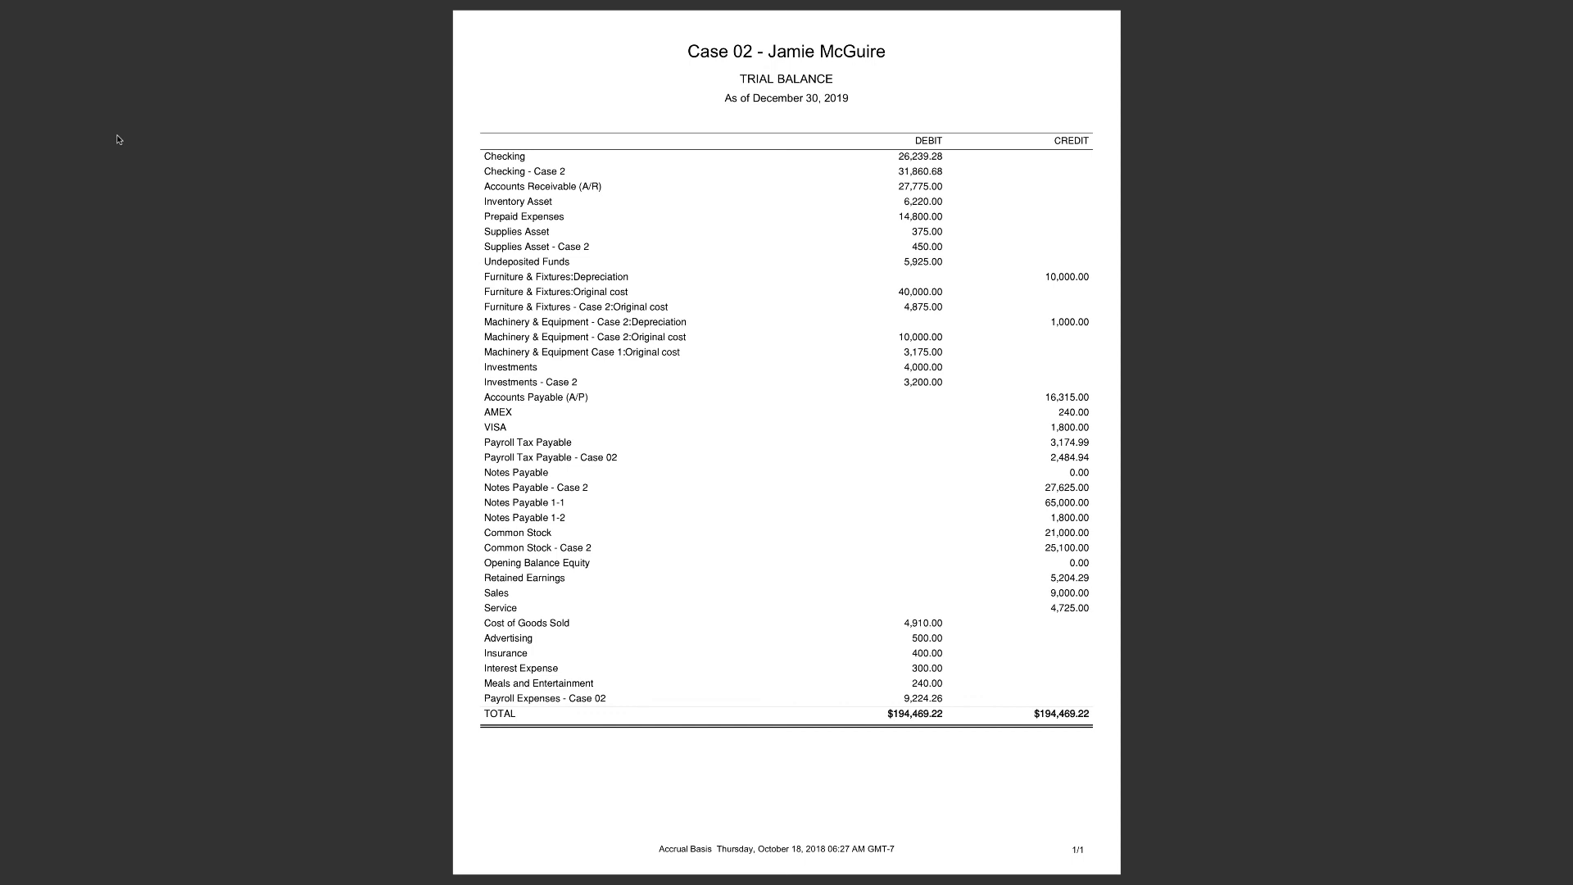
mouse_move(681, 4)
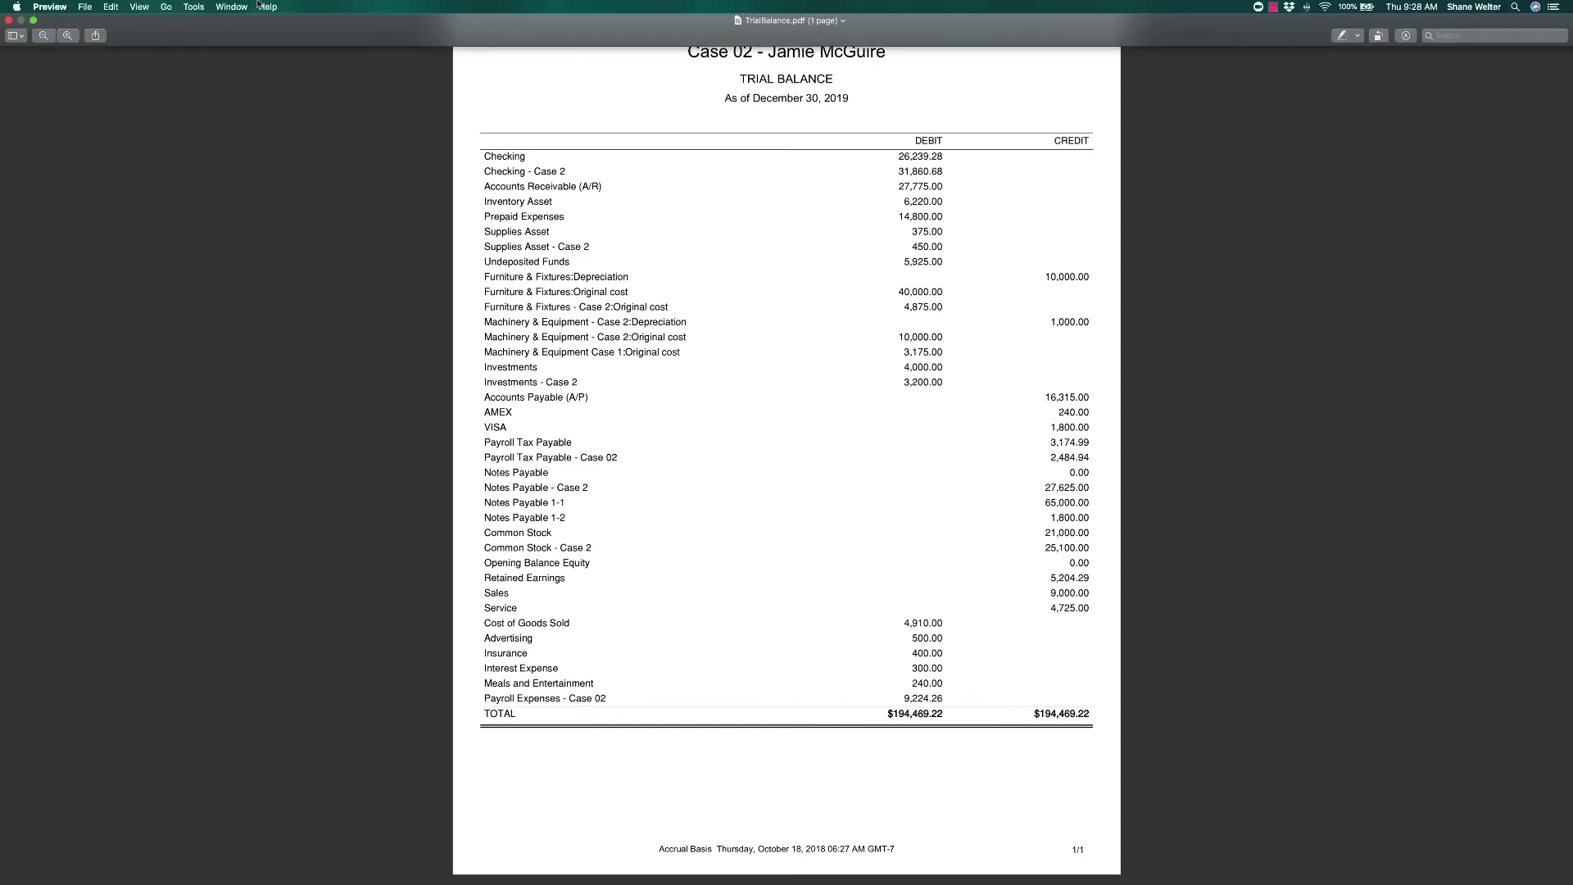
left_click(32, 20)
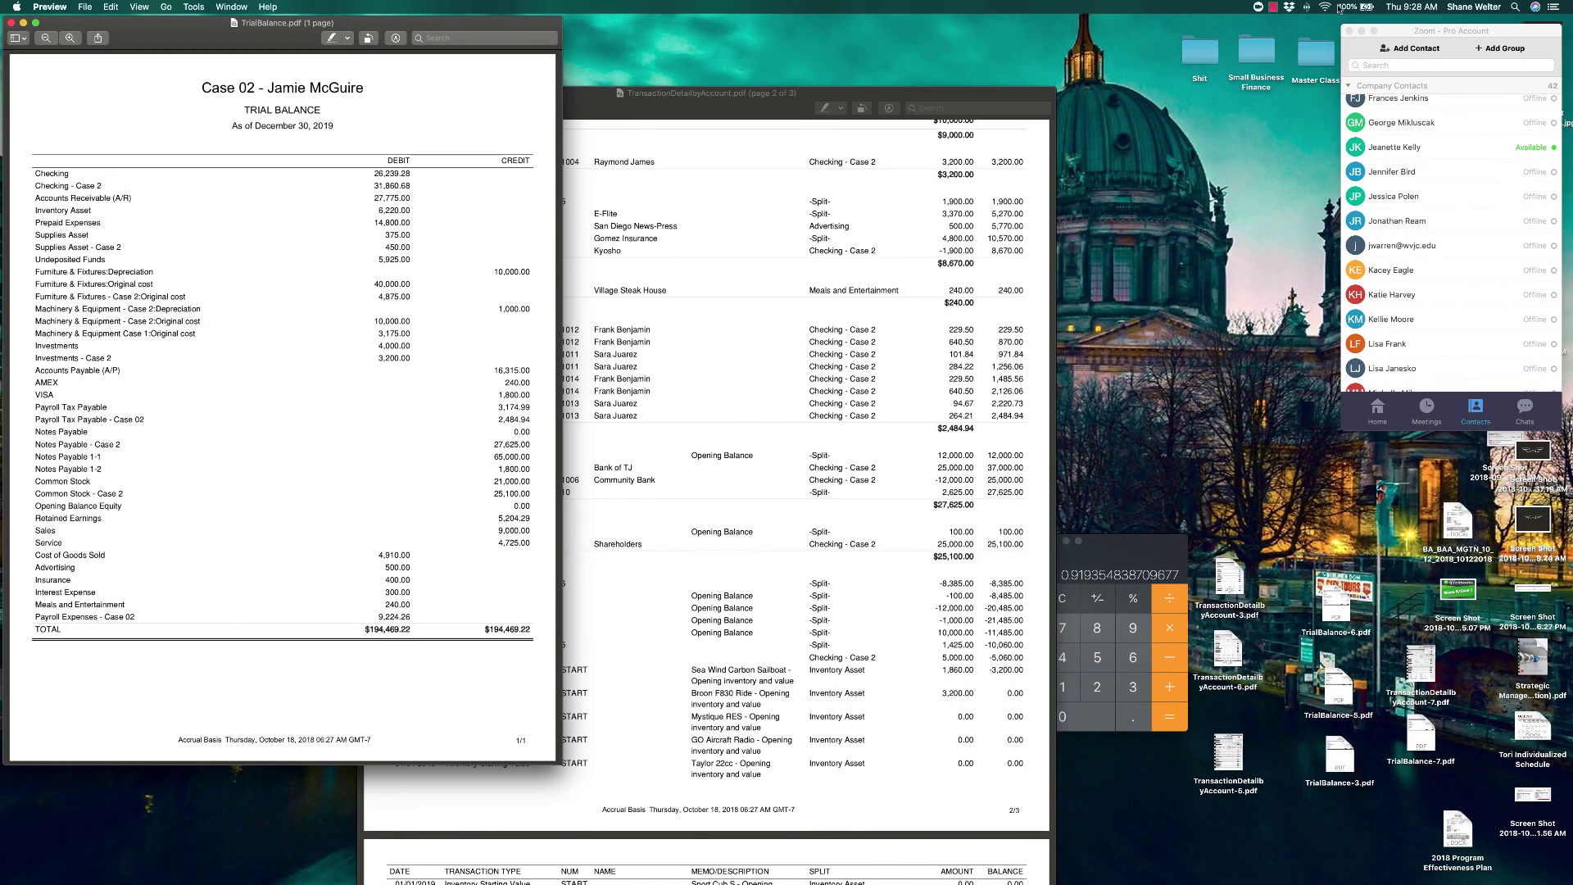